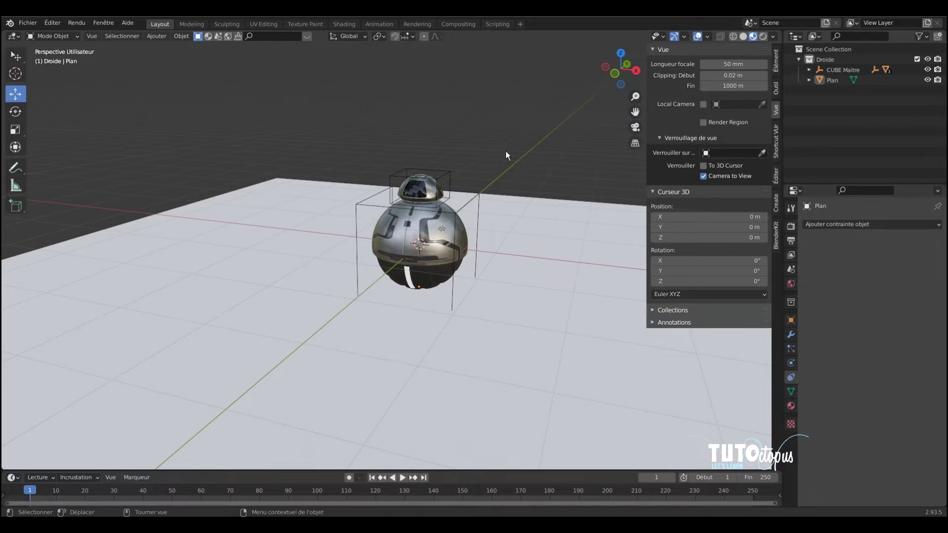
- Try moving the Cube Secondaire empty about 1.78 m along negative X with the droid's head, and undo the move
{"action": "left_click", "coordinate": [453, 183]}
{"action": "middle_click_drag", "start_coordinate": [453, 184], "coordinate": [490, 173]}
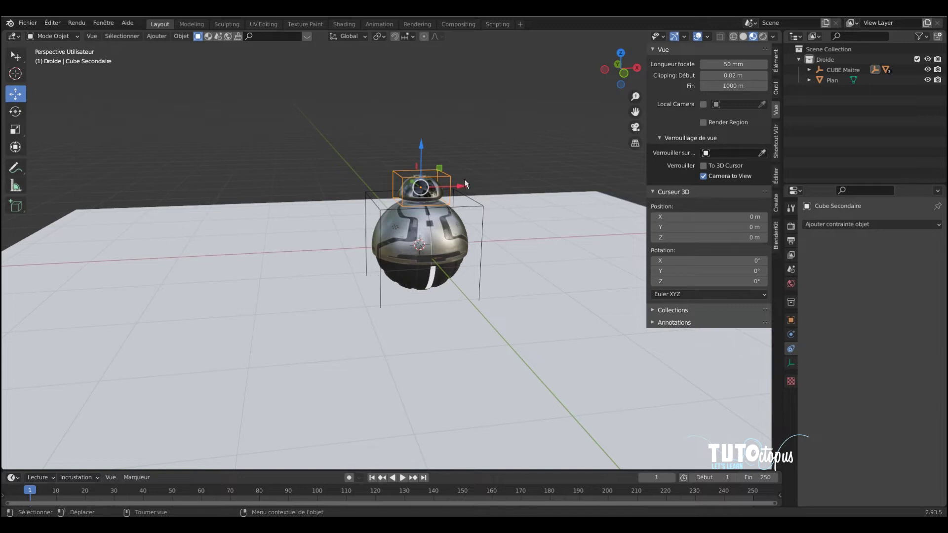
{"action": "left_click_drag", "start_coordinate": [464, 181], "coordinate": [318, 182]}
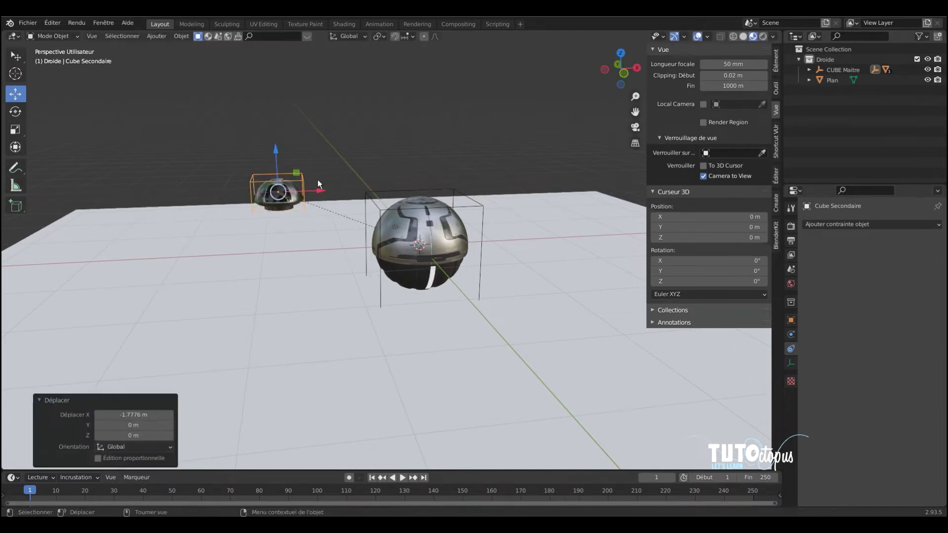
{"action": "key", "text": "ctrl+z"}
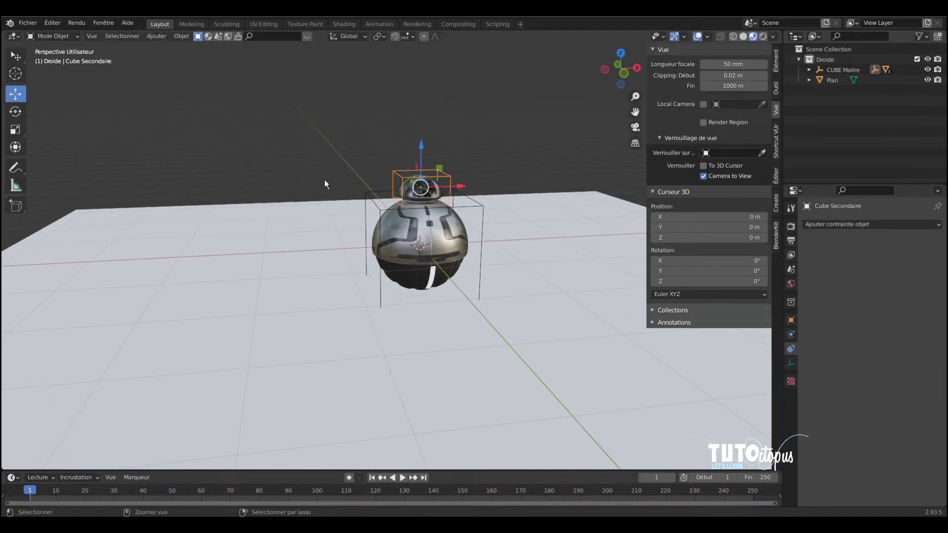
- Try moving the CUBE Maitre empty horizontally, starting along the X axis, to test that the whole droid follows it
{"action": "left_click", "coordinate": [488, 212]}
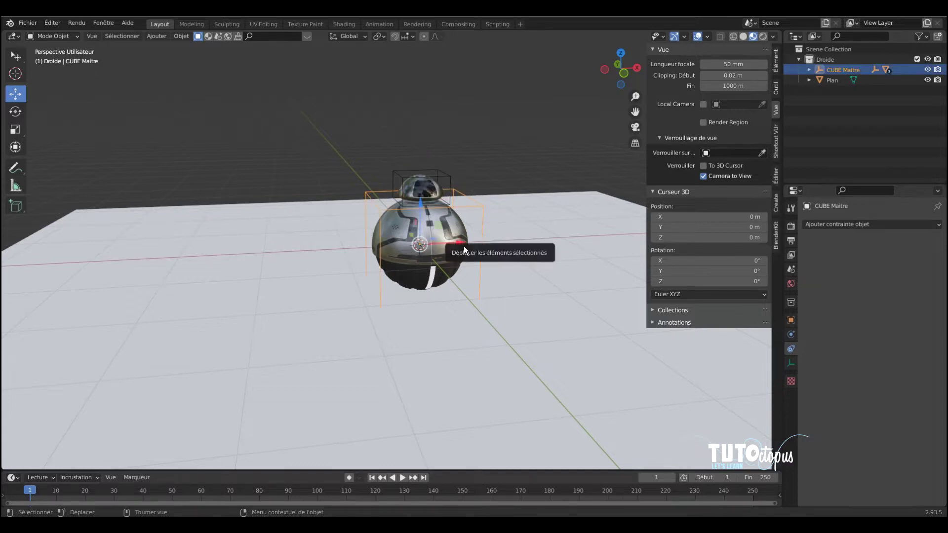
{"action": "left_click_drag", "start_coordinate": [463, 245], "coordinate": [139, 246]}
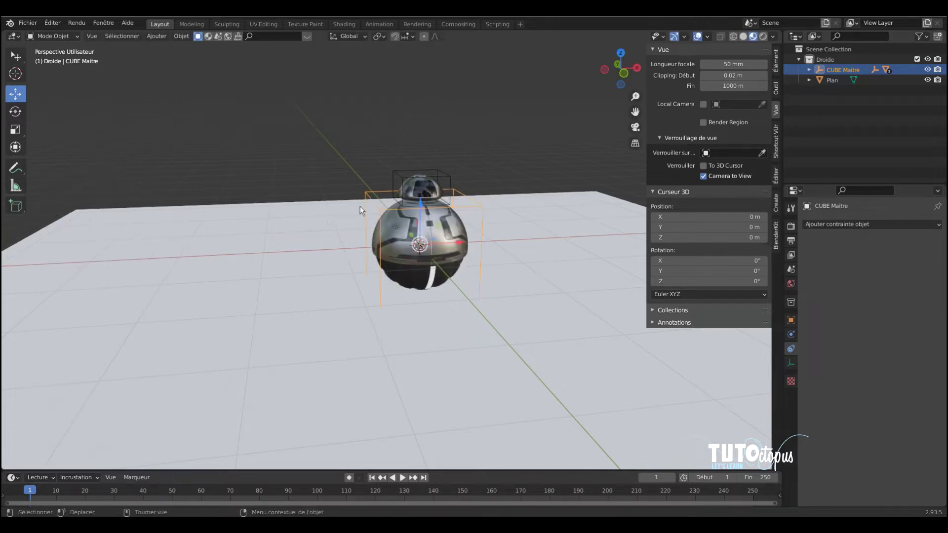
{"action": "middle_click_drag", "start_coordinate": [360, 206], "coordinate": [503, 200]}
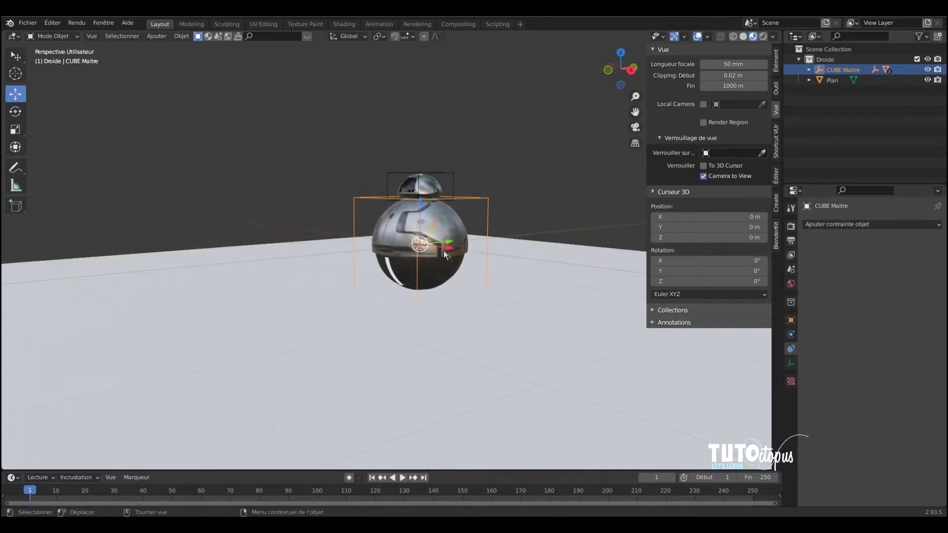
{"action": "left_click_drag", "start_coordinate": [450, 247], "coordinate": [580, 253]}
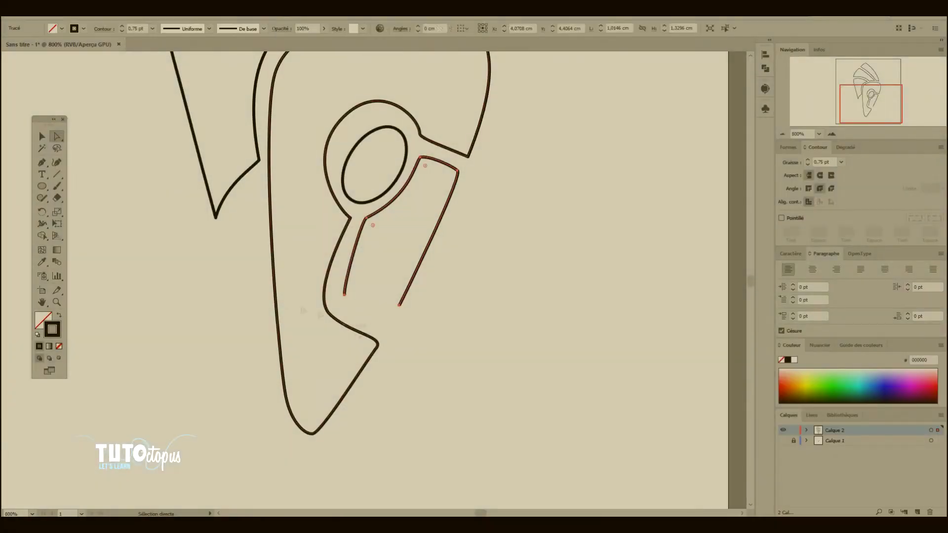
- In Illustrator, extend the open path below the oval from its lower-left endpoint with a Pen tool segment towards its other endpoint
{"action": "key", "text": "p"}
{"action": "left_click", "coordinate": [345, 295]}
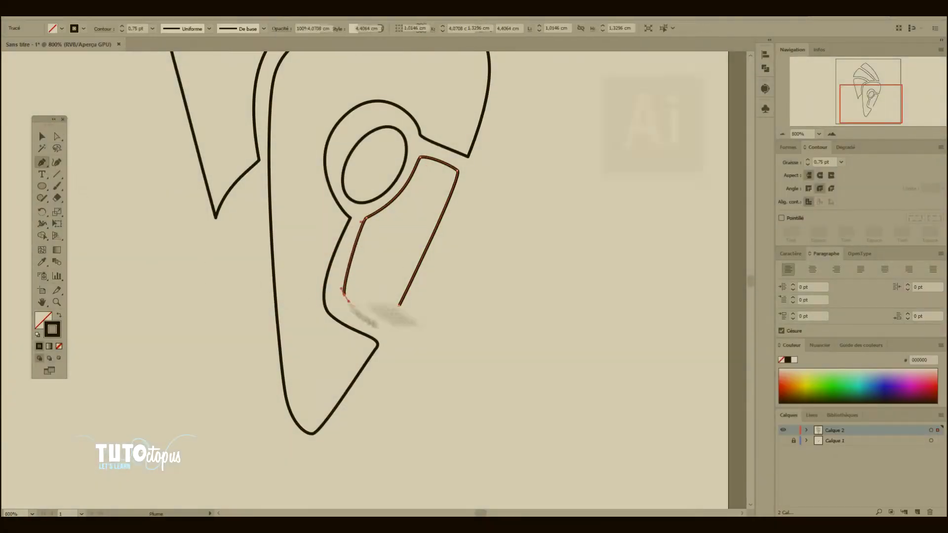
{"action": "left_click_drag", "start_coordinate": [384, 325], "coordinate": [404, 297]}
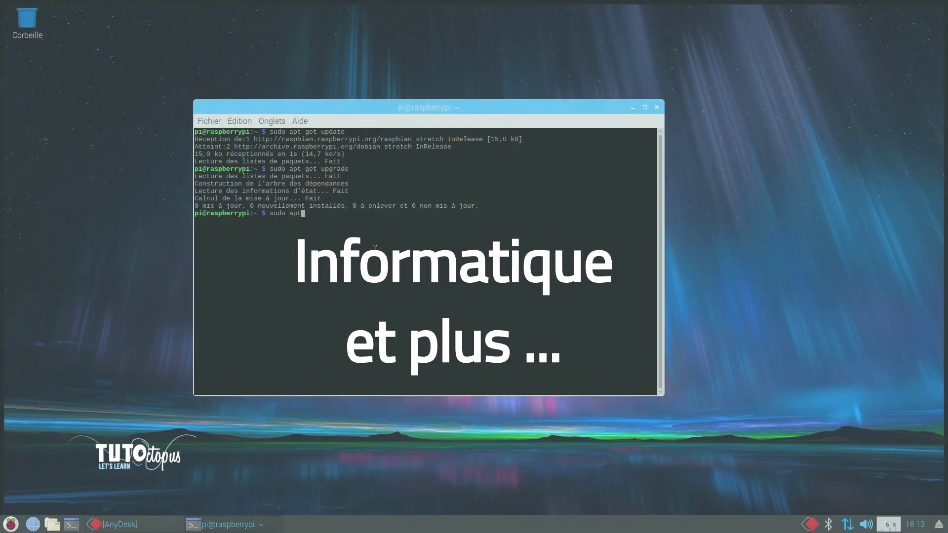
- In the Raspberry Pi terminal, extend the unfinished command to sudo apt-get
{"action": "type", "text": "-get"}
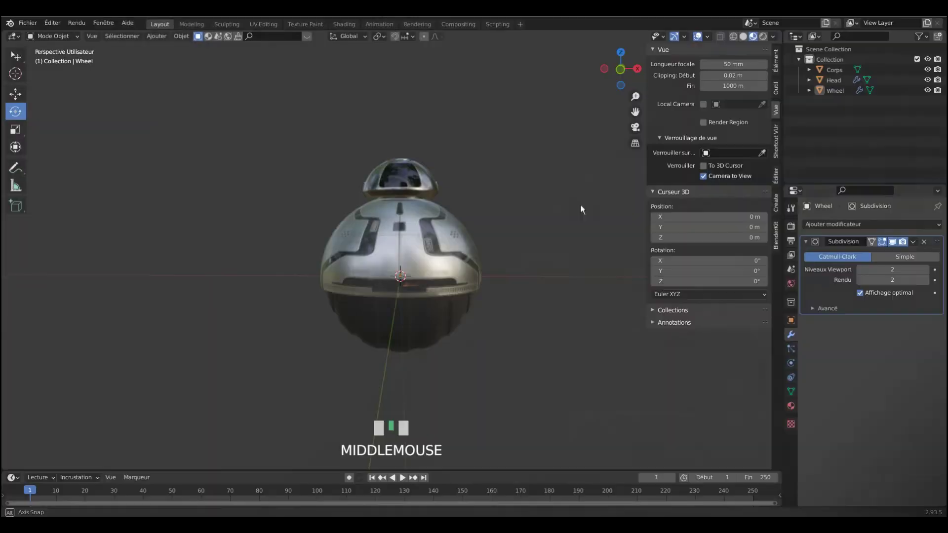
{"action": "middle_click_drag", "start_coordinate": [579, 203], "coordinate": [124, 216]}
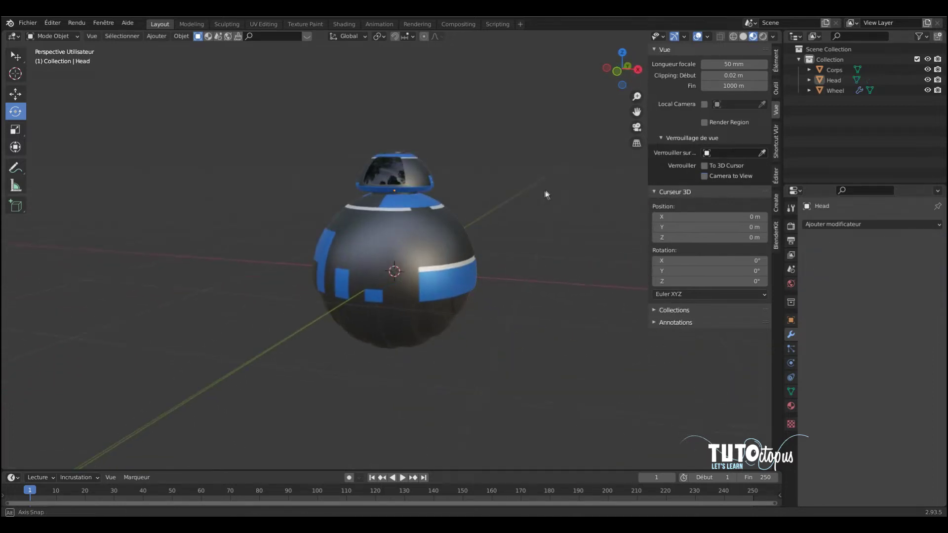
{"action": "middle_click_drag", "start_coordinate": [546, 194], "coordinate": [83, 206]}
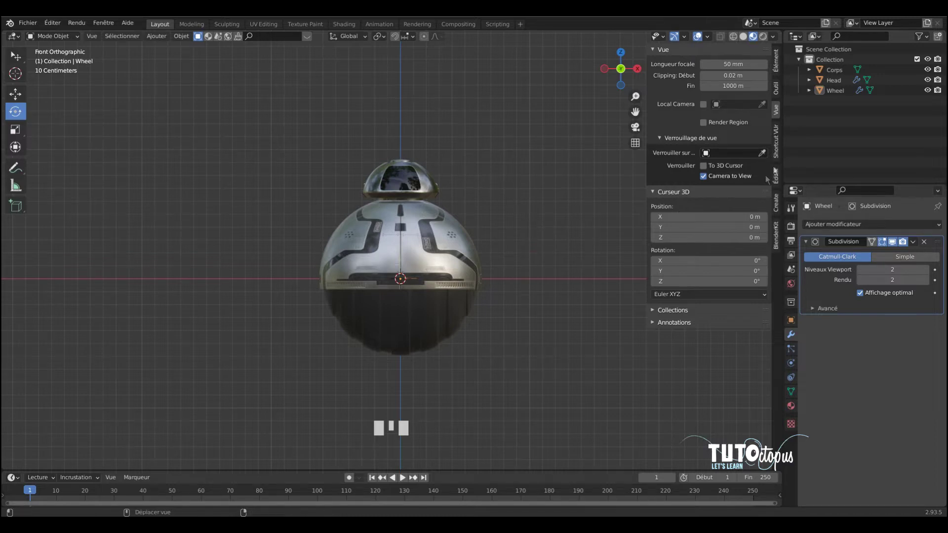
- Rename the collection holding Corps, Head and Wheel as Droide
{"action": "left_click", "coordinate": [814, 69]}
{"action": "left_click", "coordinate": [822, 67]}
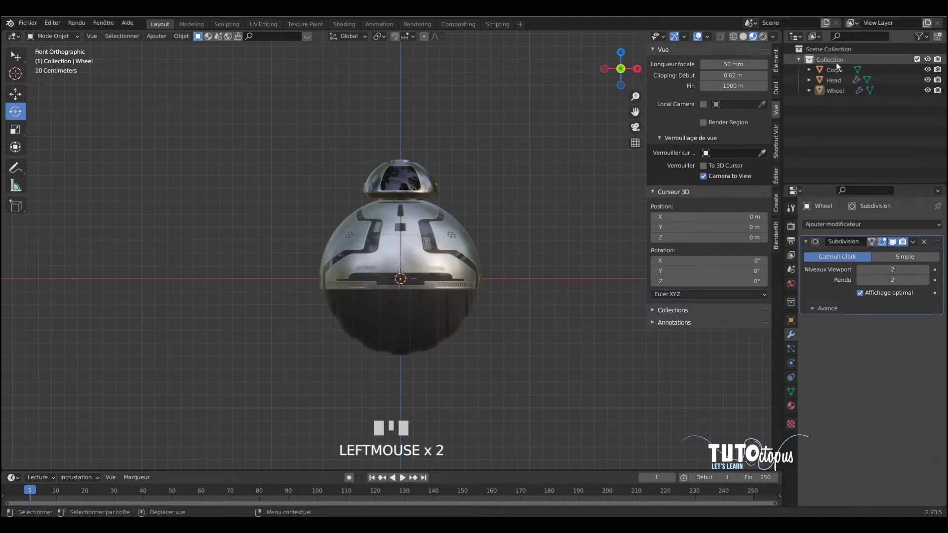
{"action": "triple_click", "coordinate": [836, 60]}
{"action": "type", "text": "Dr"}
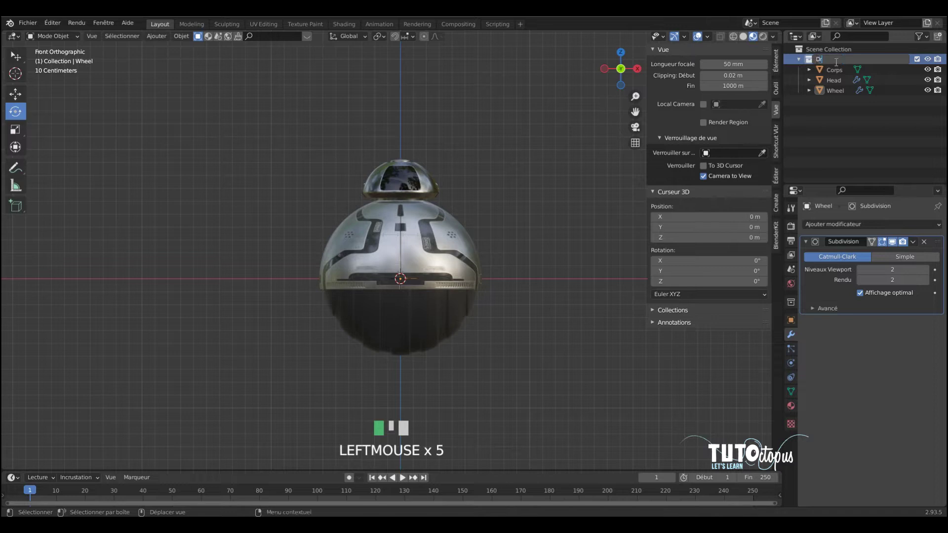
{"action": "type", "text": "oide"}
{"action": "key", "text": "Return"}
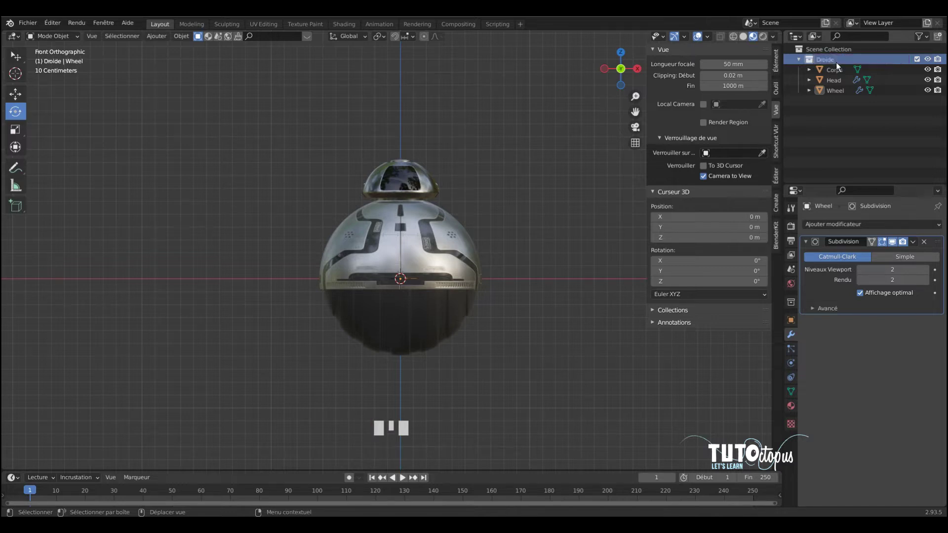
{"action": "left_click", "coordinate": [800, 60]}
{"action": "left_click", "coordinate": [799, 60]}
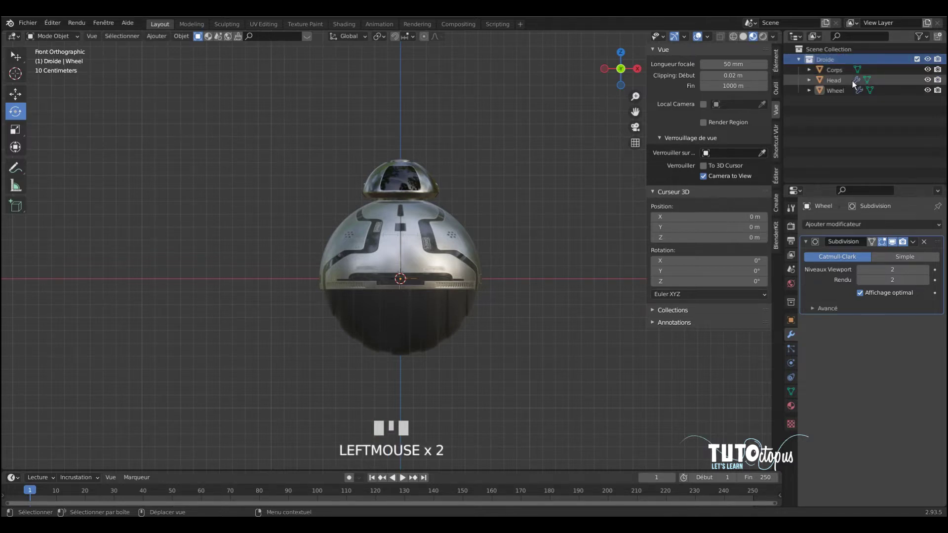
- Add a Cube empty at the origin in front view and scale it uniformly to about 0.639 around the droid's body
{"action": "mouse_move", "coordinate": [497, 226]}
{"action": "middle_mouse_down"}
{"action": "mouse_move", "coordinate": [352, 257]}
{"action": "mouse_move", "coordinate": [237, 247]}
{"action": "mouse_move", "coordinate": [281, 205]}
{"action": "mouse_move", "coordinate": [348, 194]}
{"action": "mouse_move", "coordinate": [413, 206]}
{"action": "mouse_move", "coordinate": [449, 230]}
{"action": "mouse_move", "coordinate": [484, 223]}
{"action": "middle_mouse_up"}
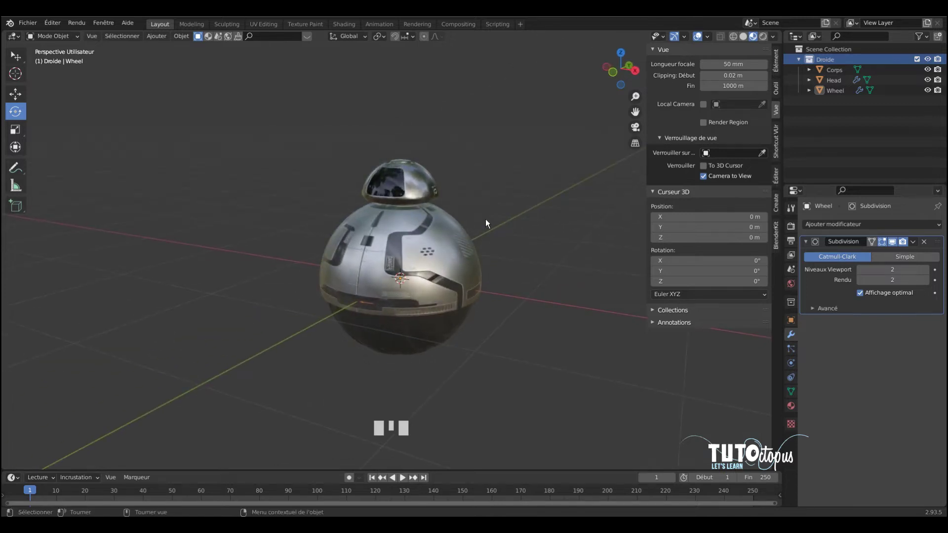
{"action": "key", "text": "KP_1"}
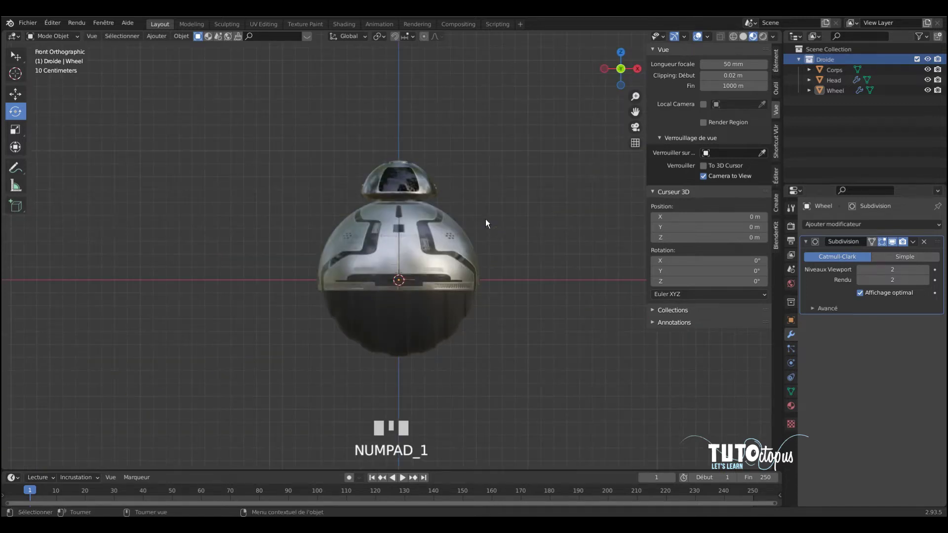
{"action": "left_click", "coordinate": [163, 40]}
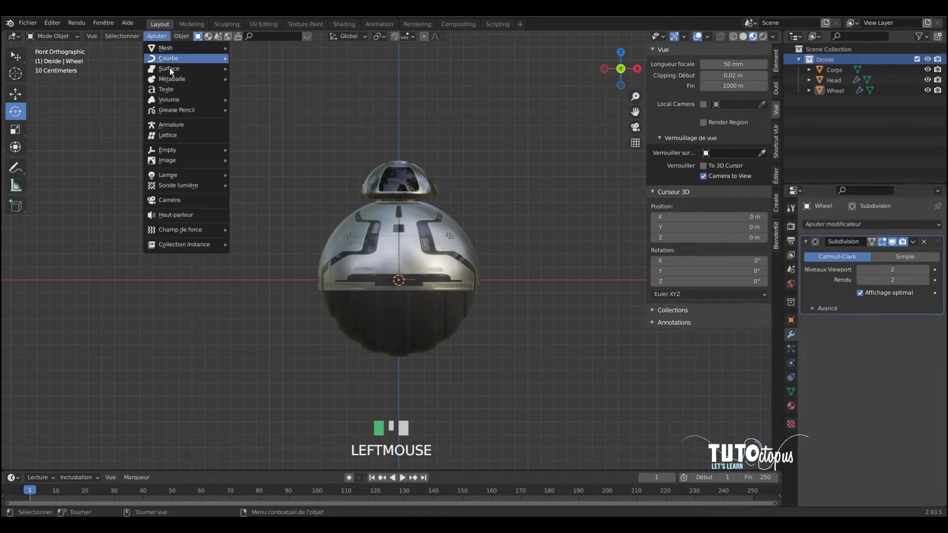
{"action": "mouse_move", "coordinate": [168, 152]}
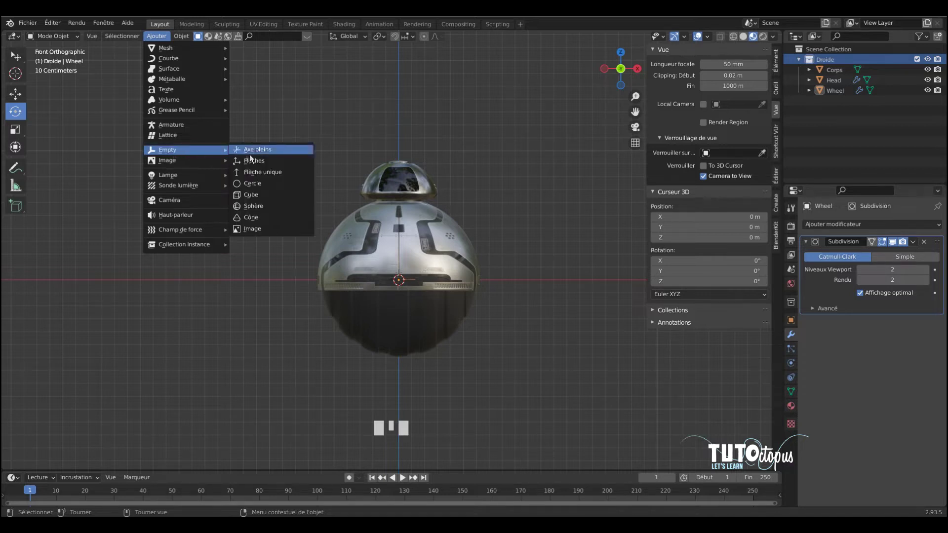
{"action": "left_click", "coordinate": [271, 198]}
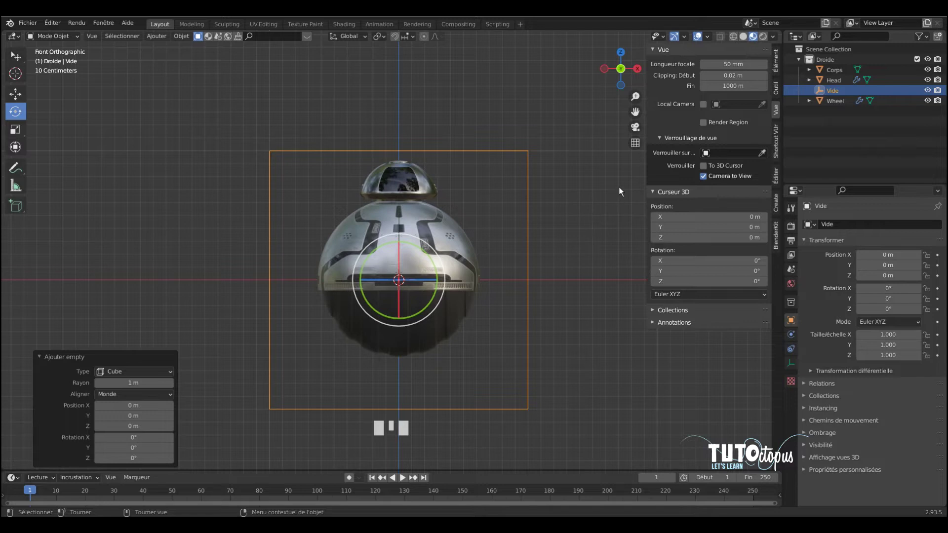
{"action": "key", "text": "s"}
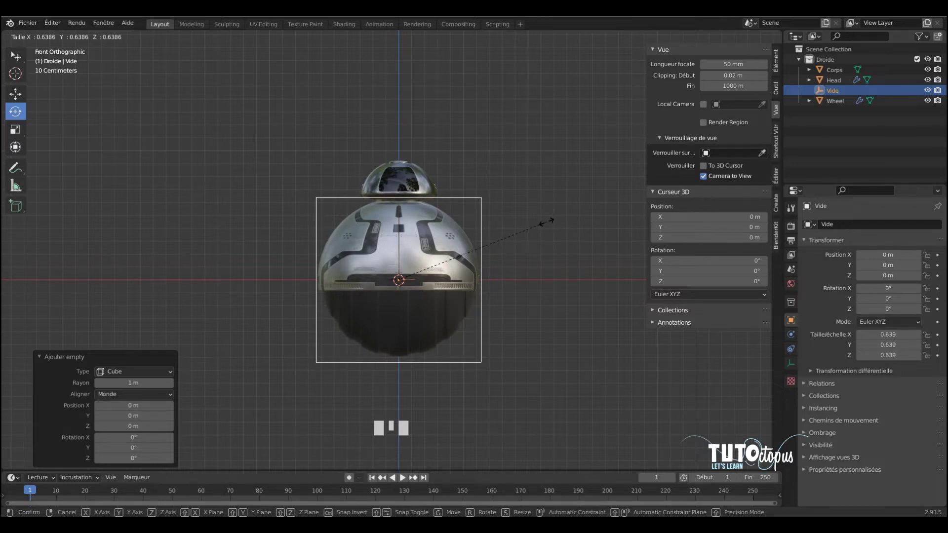
{"action": "left_click", "coordinate": [552, 240]}
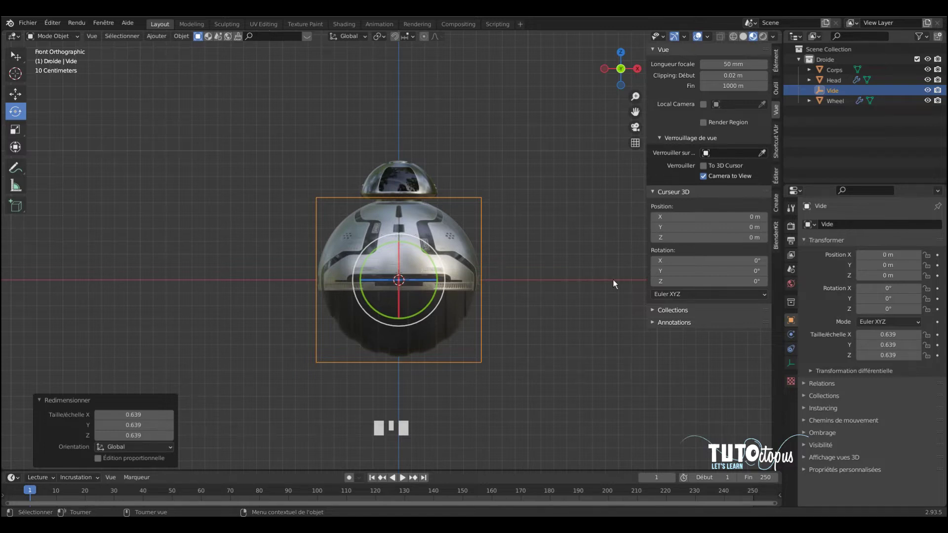
- Fit the cube empty to the body's height by reducing its Z scale to about 0.614 and raising it about 0.011 m
{"action": "key", "text": "s"}
{"action": "key", "text": "z"}
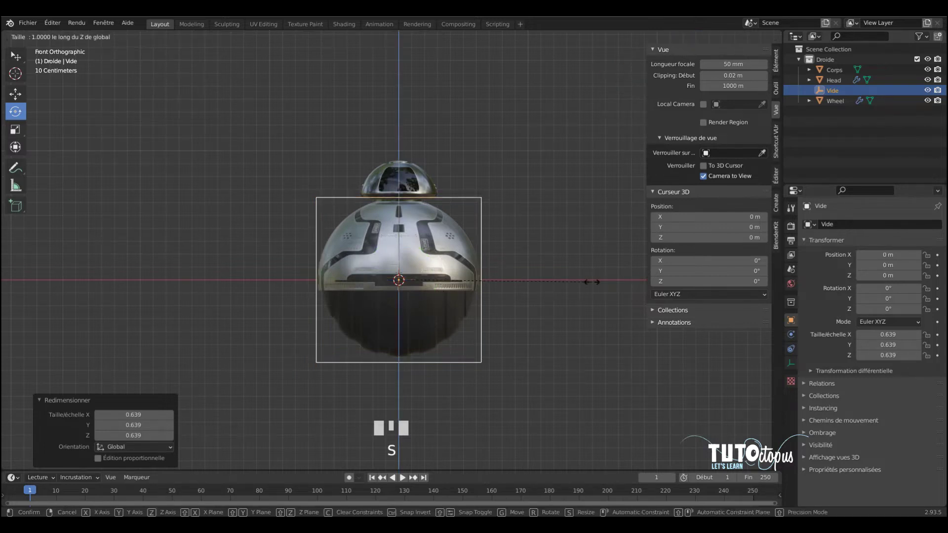
{"action": "left_click", "coordinate": [588, 283]}
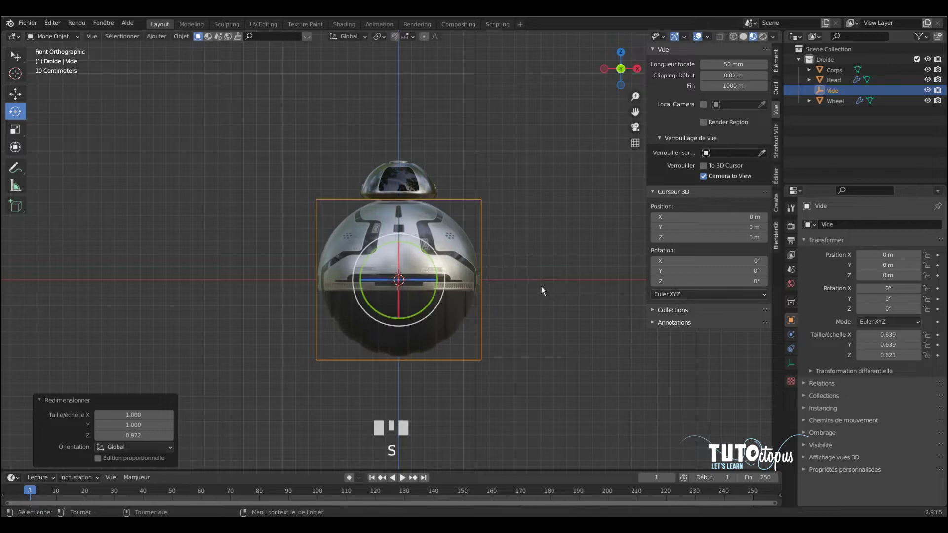
{"action": "left_click", "coordinate": [15, 93]}
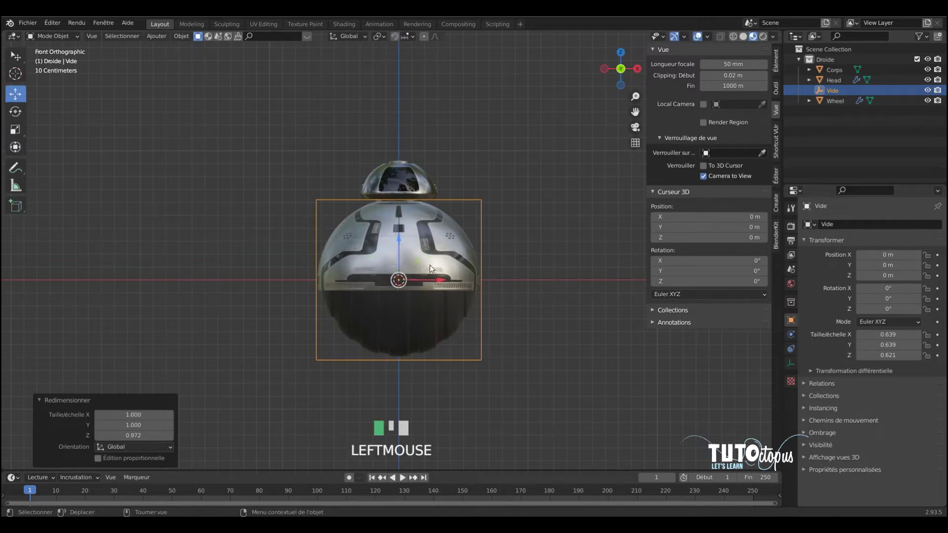
{"action": "left_click_drag", "start_coordinate": [404, 242], "coordinate": [594, 244]}
{"action": "key", "text": "s"}
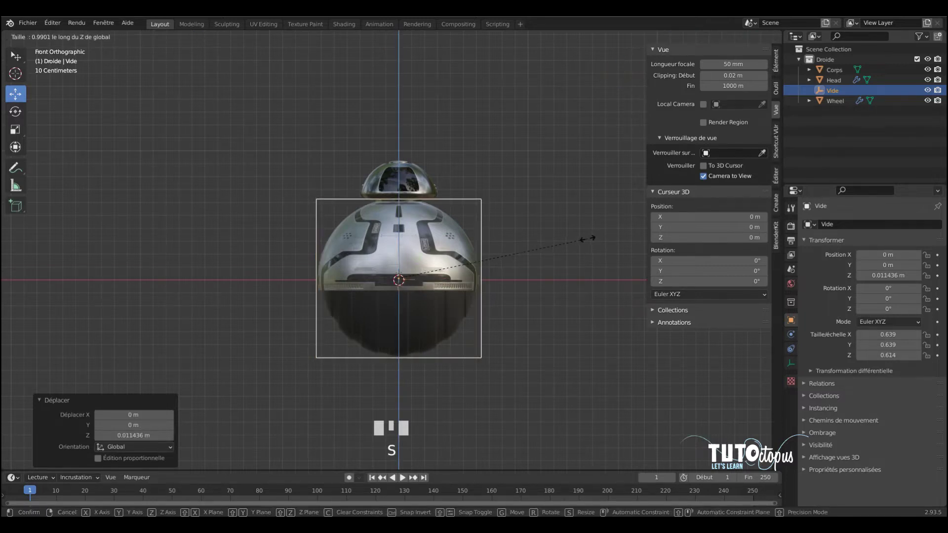
{"action": "left_click", "coordinate": [587, 239]}
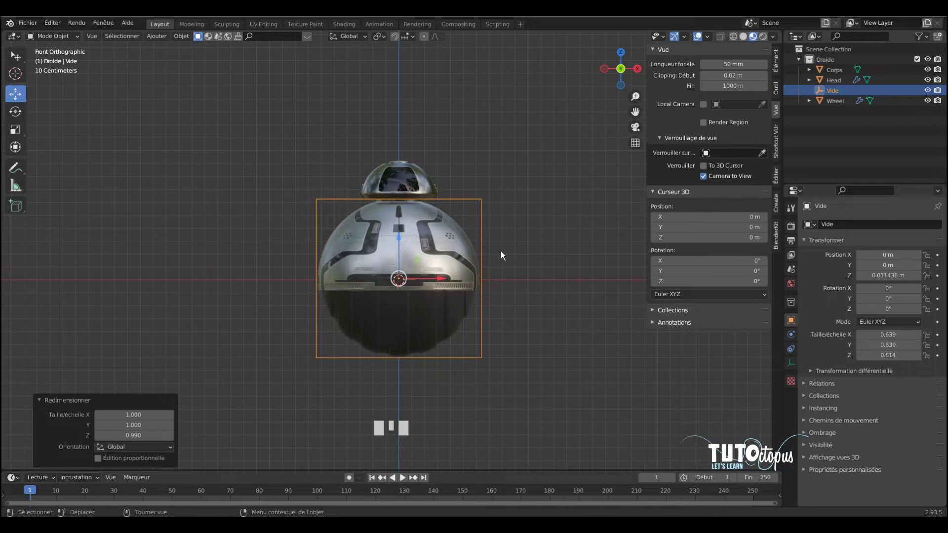
- Rename the cube empty around the body as CUBE Maitre
{"action": "triple_click", "coordinate": [837, 94]}
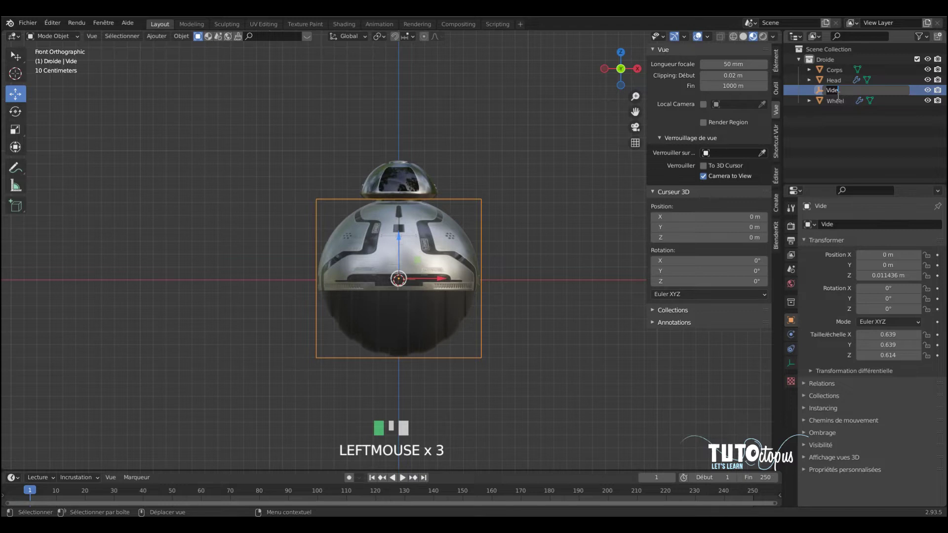
{"action": "type", "text": "CUBE"}
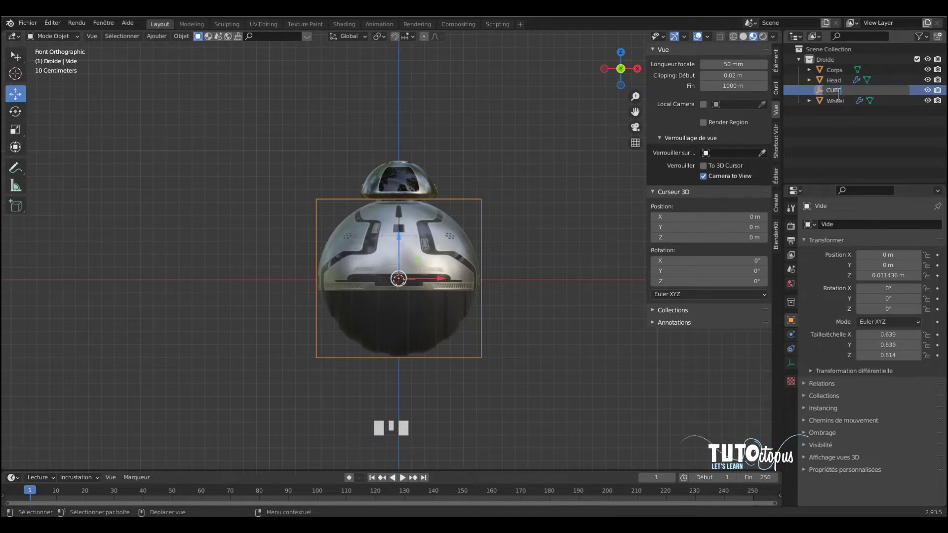
{"action": "type", "text": " Maitre"}
{"action": "key", "text": "Return"}
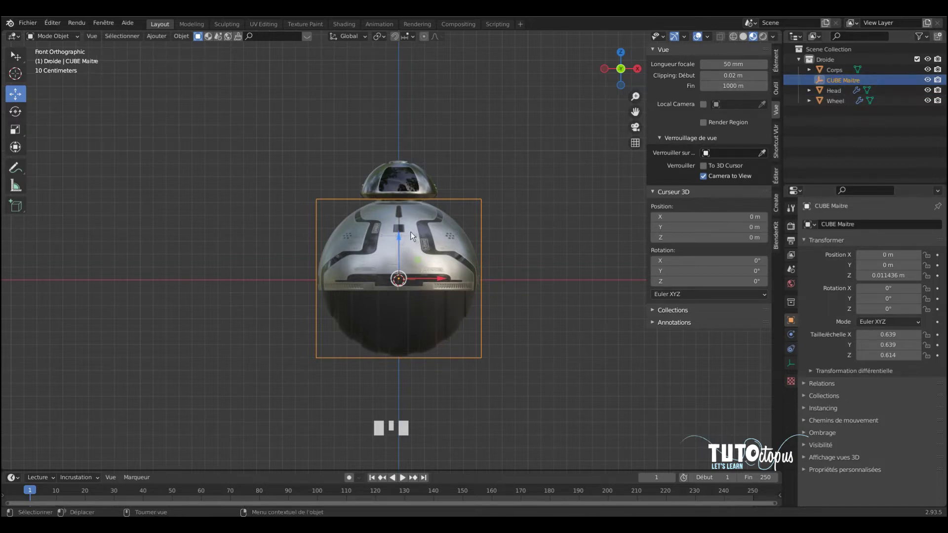
- Add a second Cube empty at the origin and scale it uniformly to about 0.407
{"action": "left_click", "coordinate": [166, 37]}
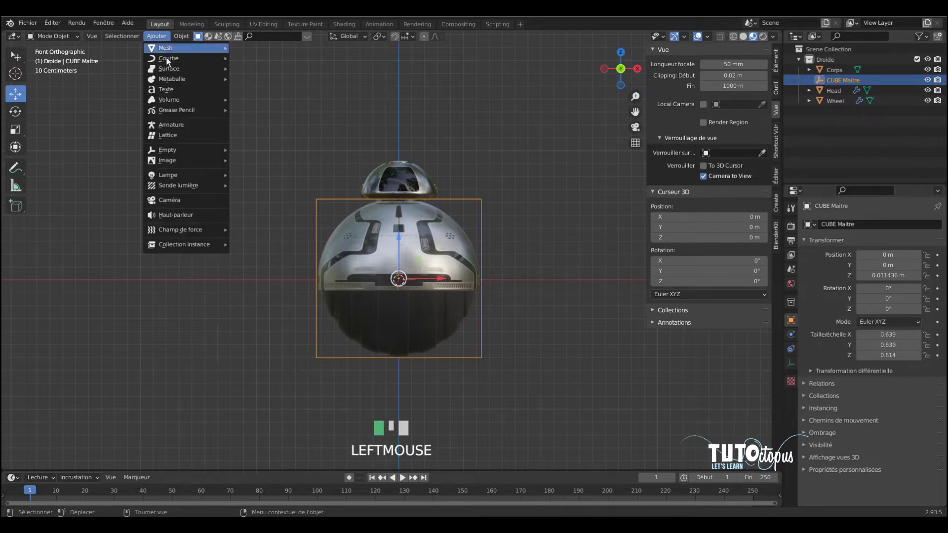
{"action": "mouse_move", "coordinate": [184, 157]}
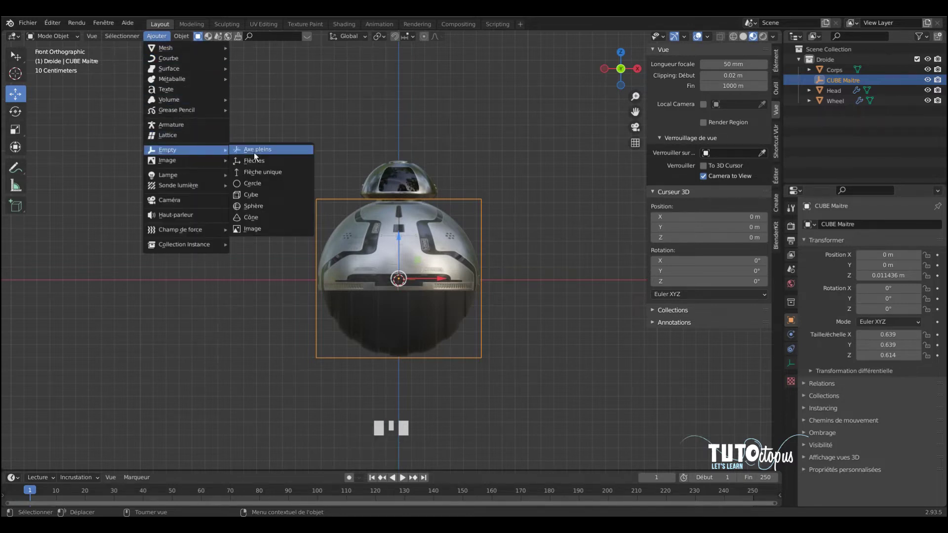
{"action": "left_click", "coordinate": [265, 197]}
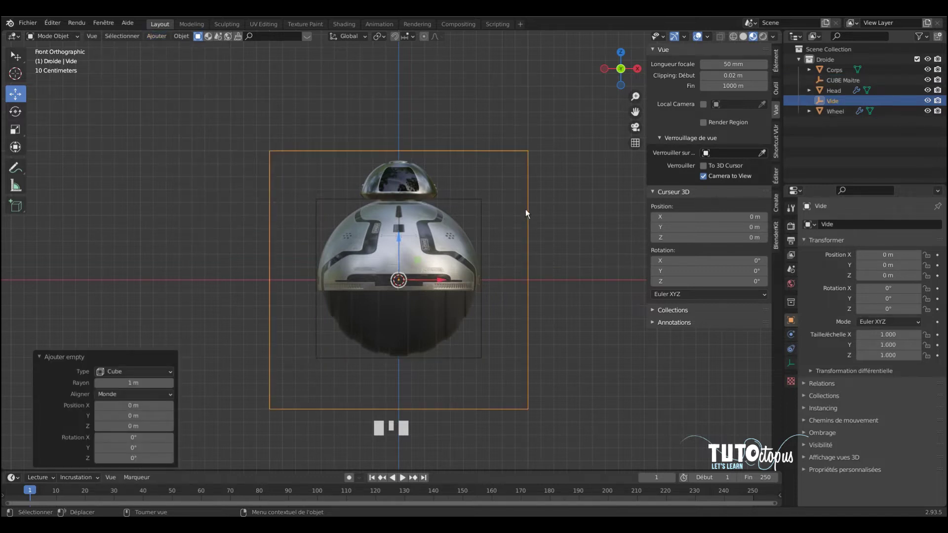
{"action": "key", "text": "s"}
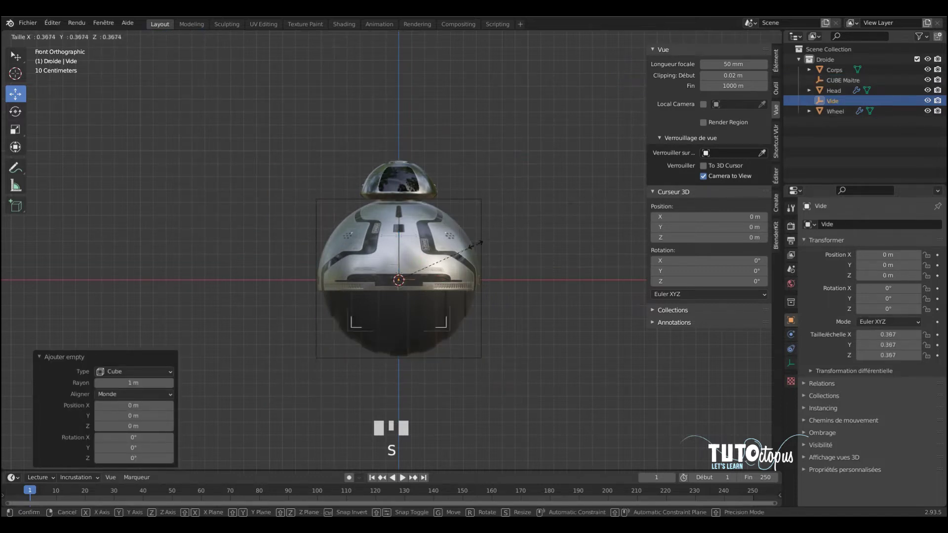
{"action": "left_click", "coordinate": [494, 256]}
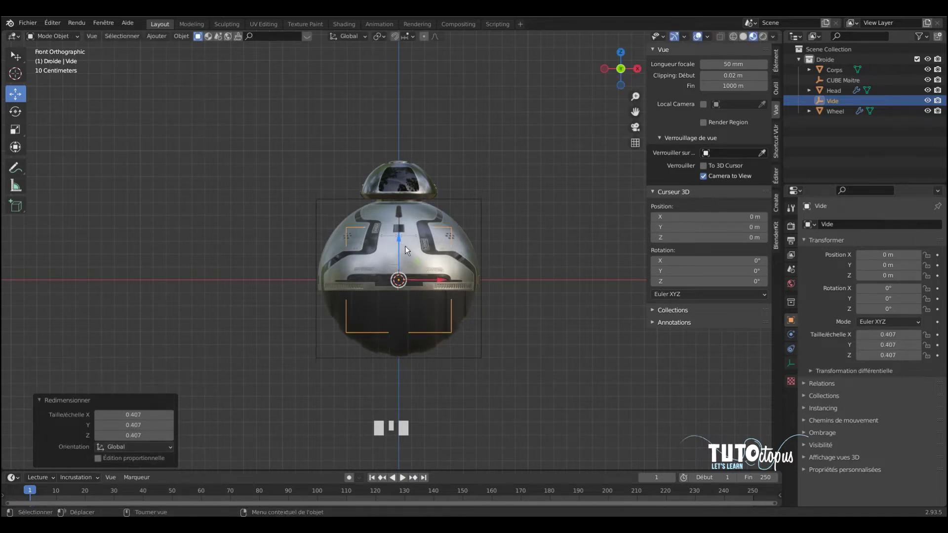
- Raise the new cube empty about 0.774 m to the droid's head and reduce its uniform scale to about 0.308
{"action": "left_click_drag", "start_coordinate": [404, 245], "coordinate": [420, 143]}
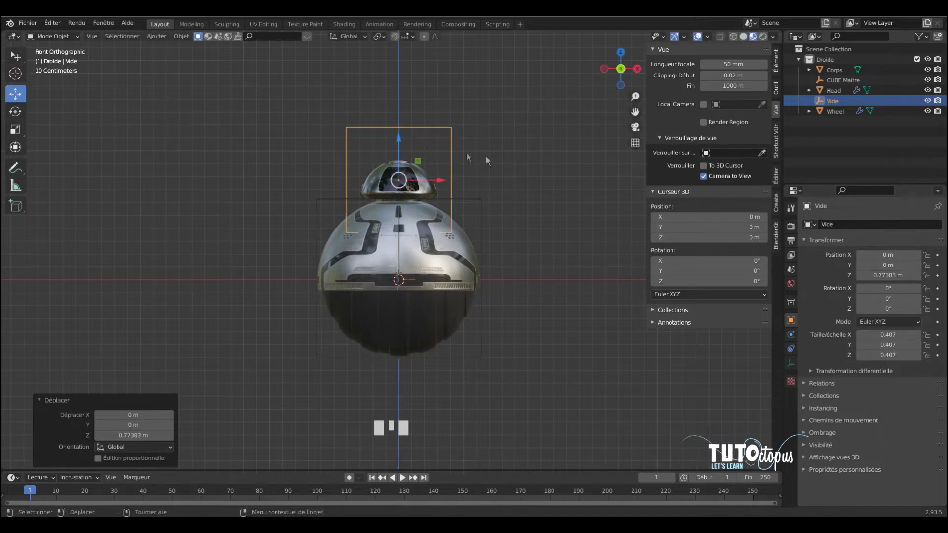
{"action": "key", "text": "s"}
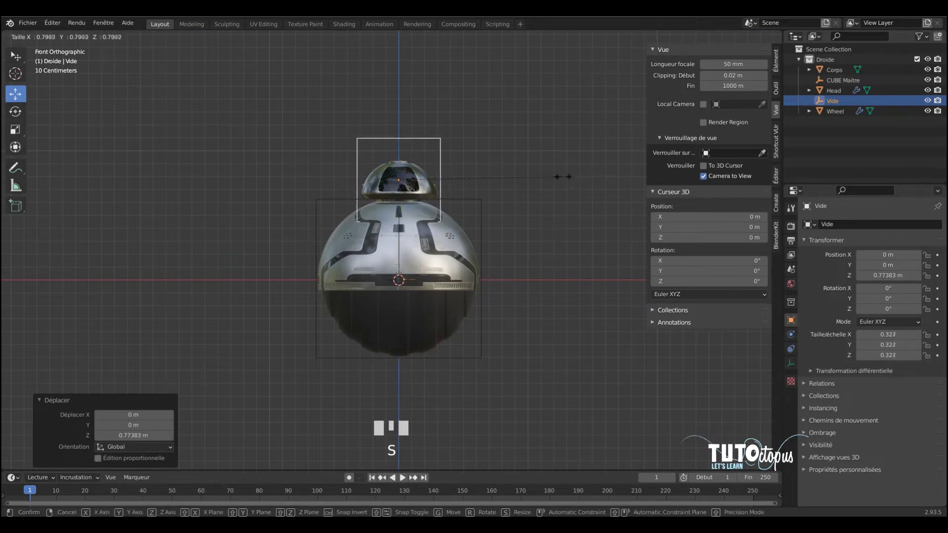
{"action": "left_click", "coordinate": [561, 187]}
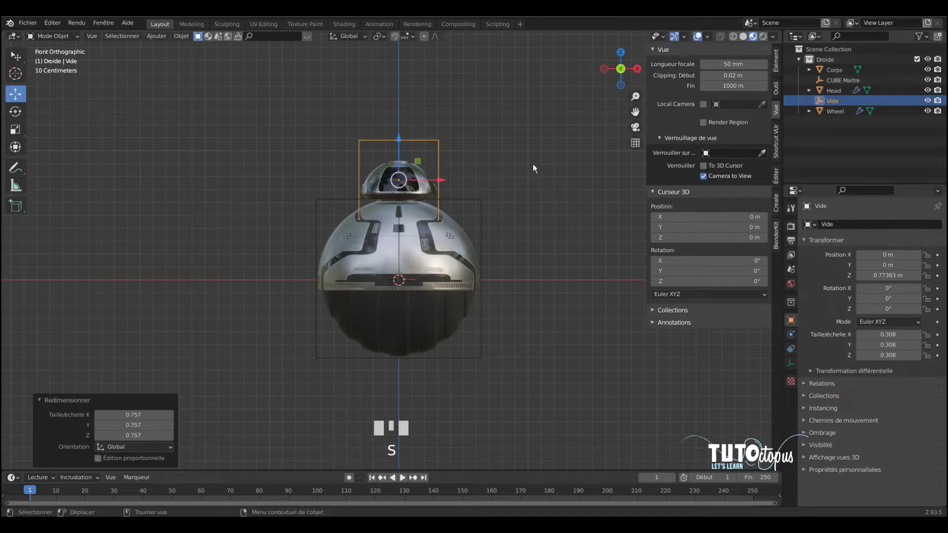
- Fit the cube empty to the head's height by reducing its Z scale to about 0.174 and adjusting its Z position to about 0.759 m
{"action": "key", "text": "s"}
{"action": "key", "text": "z"}
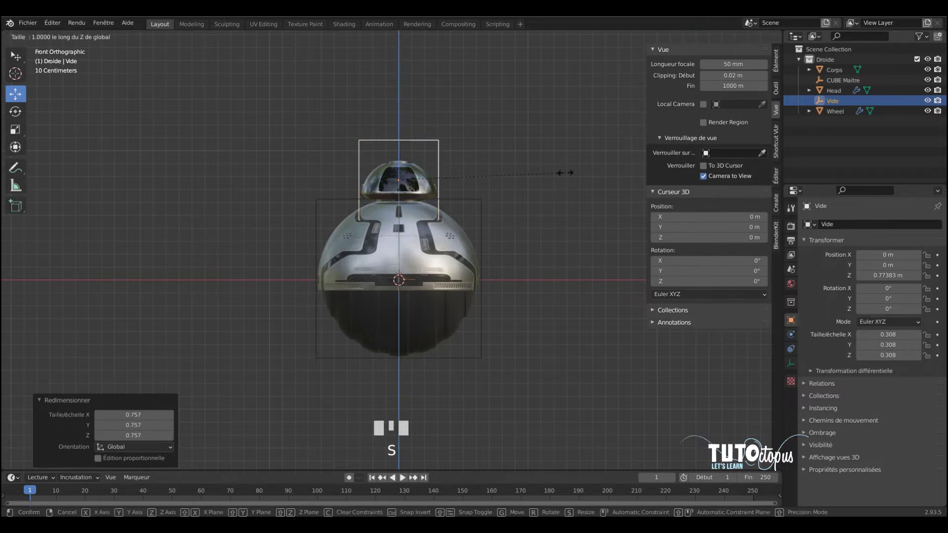
{"action": "left_click", "coordinate": [513, 187]}
{"action": "left_click_drag", "start_coordinate": [403, 141], "coordinate": [404, 146]}
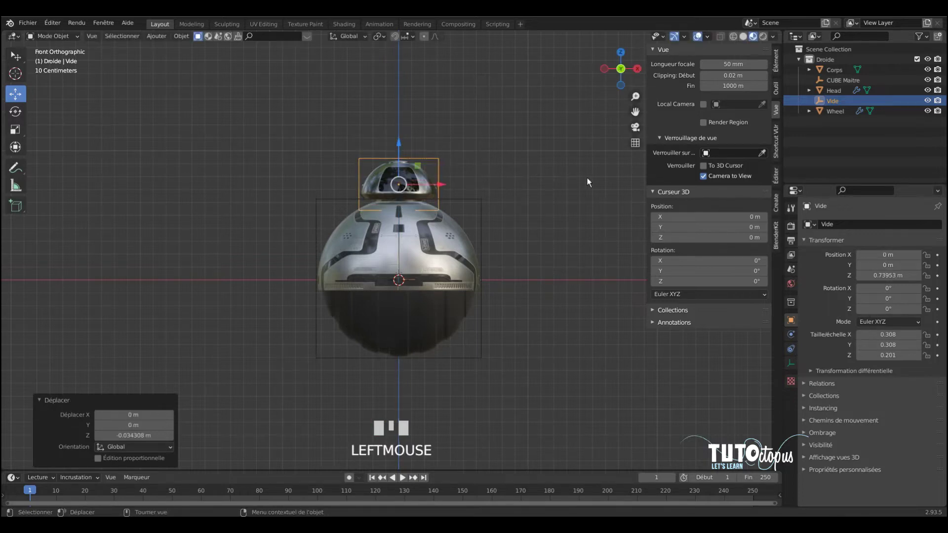
{"action": "key", "text": "s"}
{"action": "key", "text": "z"}
{"action": "left_click", "coordinate": [437, 155]}
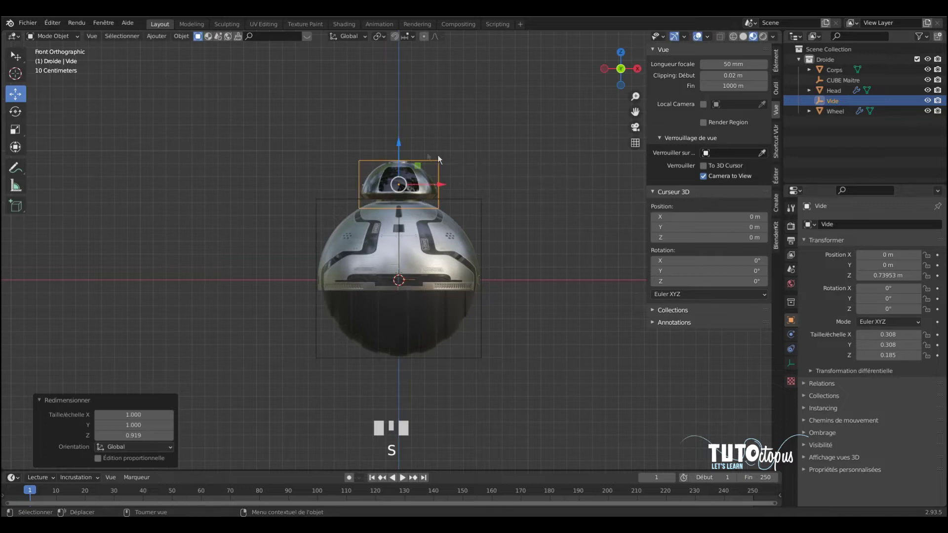
{"action": "left_click_drag", "start_coordinate": [404, 147], "coordinate": [408, 144]}
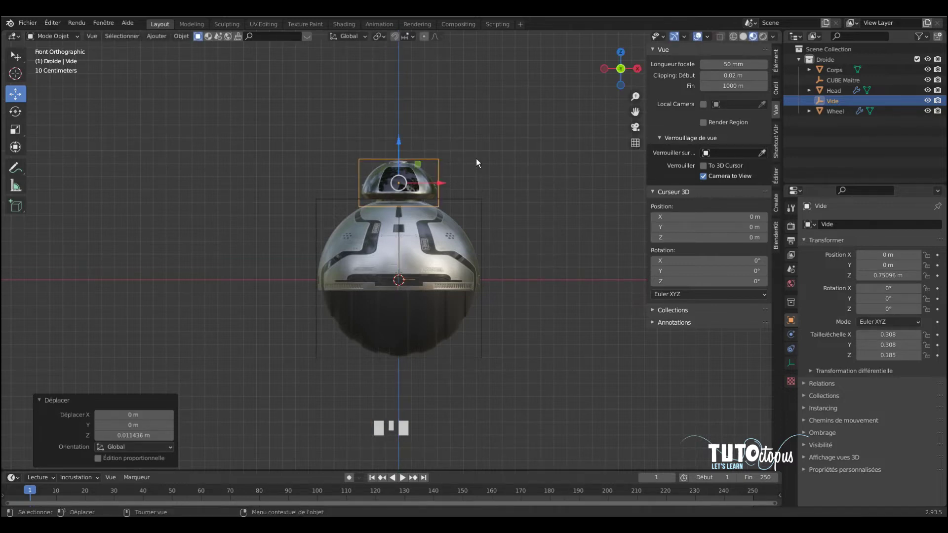
{"action": "key", "text": "s"}
{"action": "key", "text": "z"}
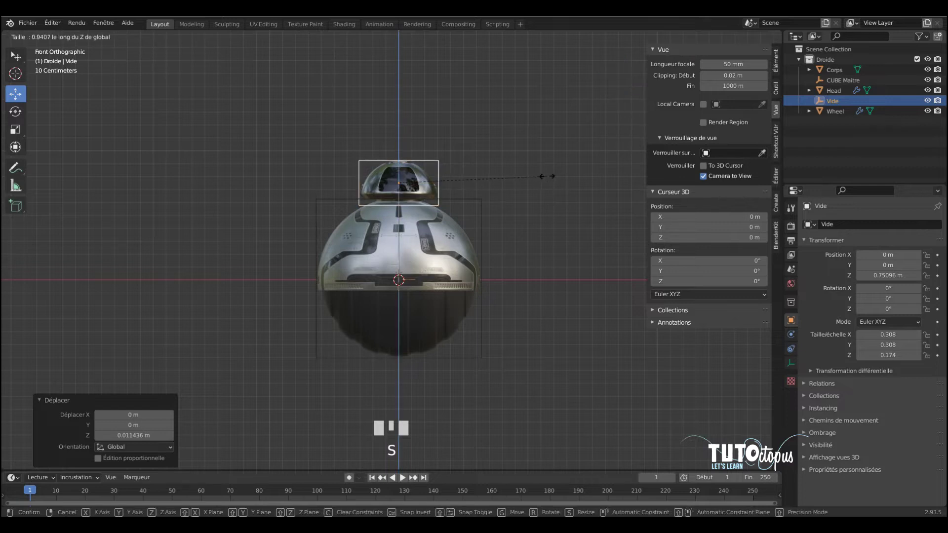
{"action": "left_click", "coordinate": [424, 164]}
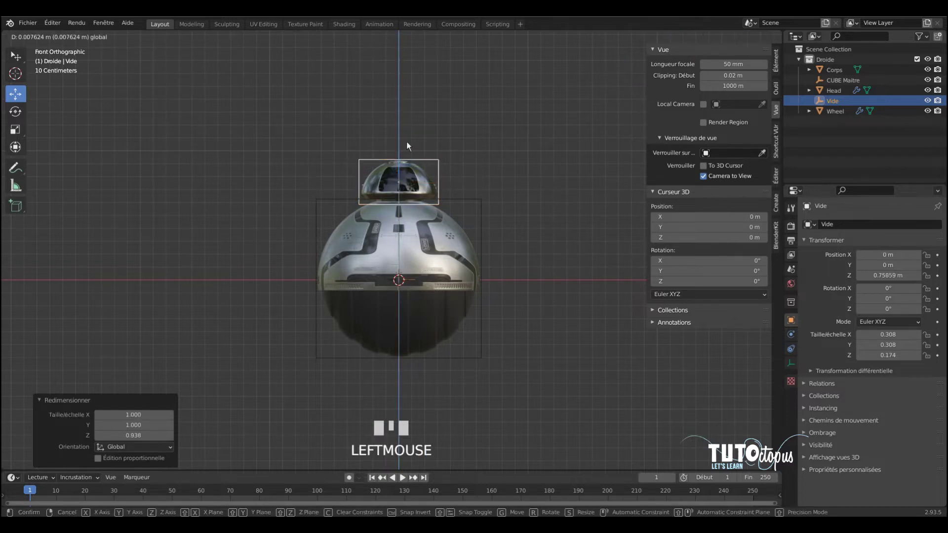
{"action": "left_click_drag", "start_coordinate": [407, 141], "coordinate": [409, 143]}
{"action": "left_click", "coordinate": [512, 146]}
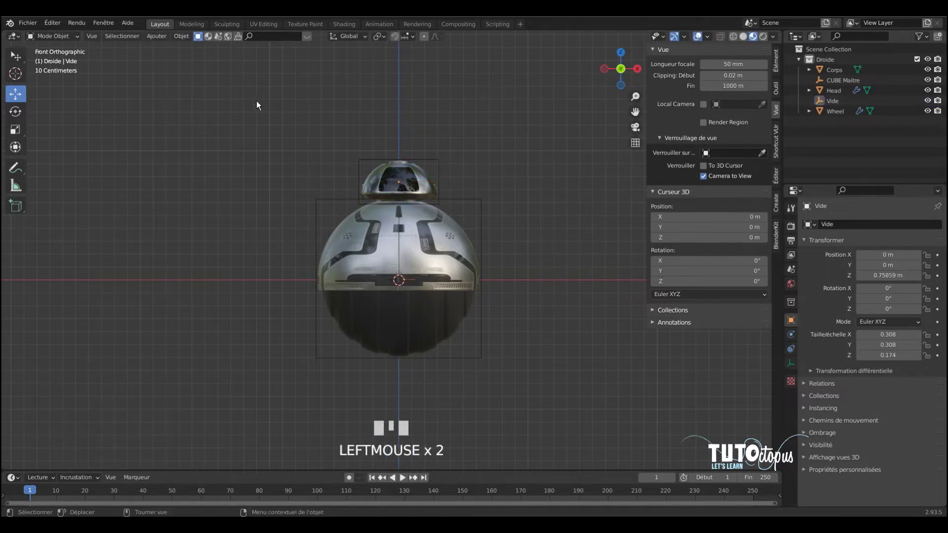
- Rename the cube empty around the head as Cube Secondaire
{"action": "left_click", "coordinate": [438, 163]}
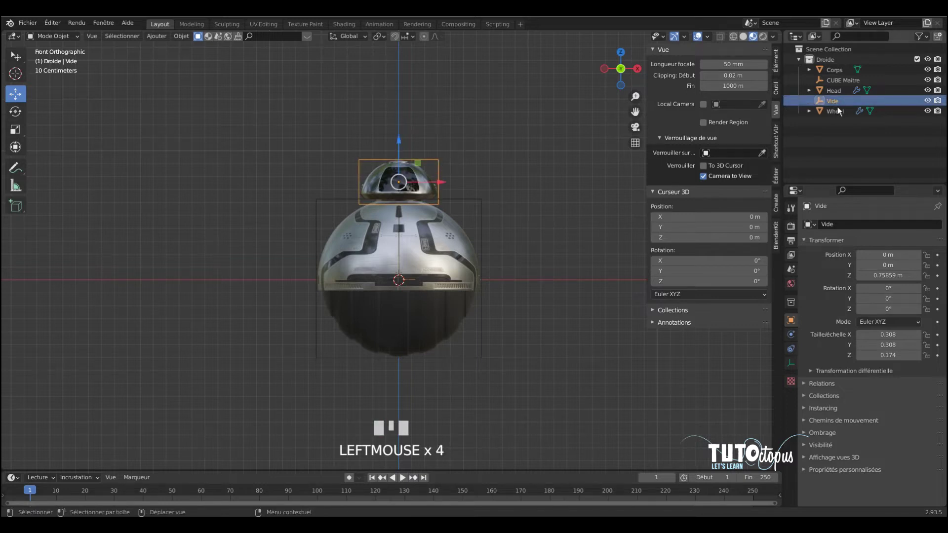
{"action": "double_click", "coordinate": [837, 101]}
{"action": "type", "text": "Cu"}
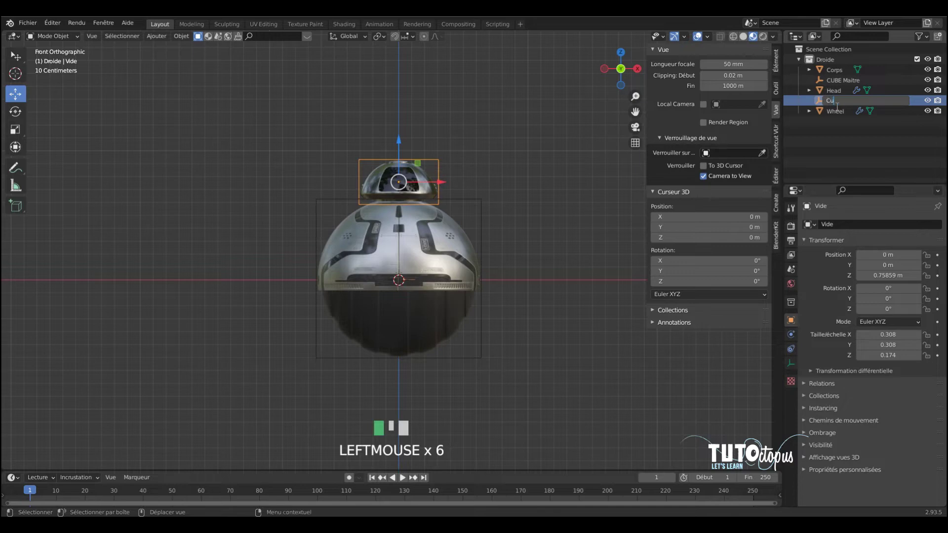
{"action": "type", "text": "be"}
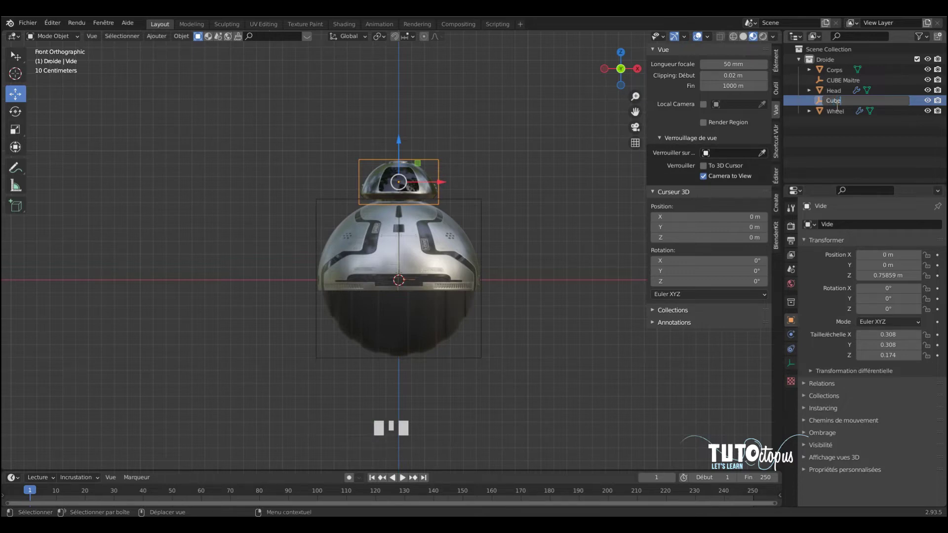
{"action": "type", "text": " Secondaire"}
{"action": "key", "text": "Return"}
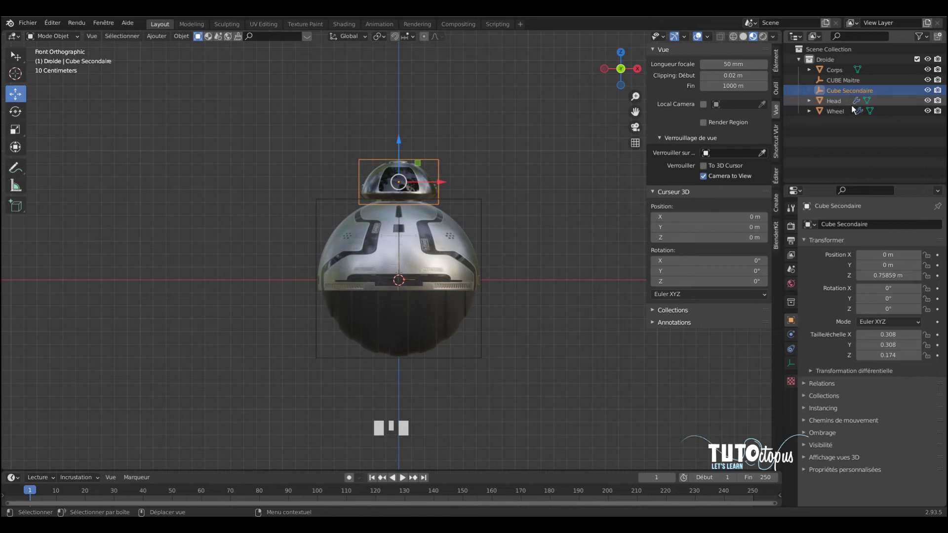
{"action": "left_click", "coordinate": [484, 124]}
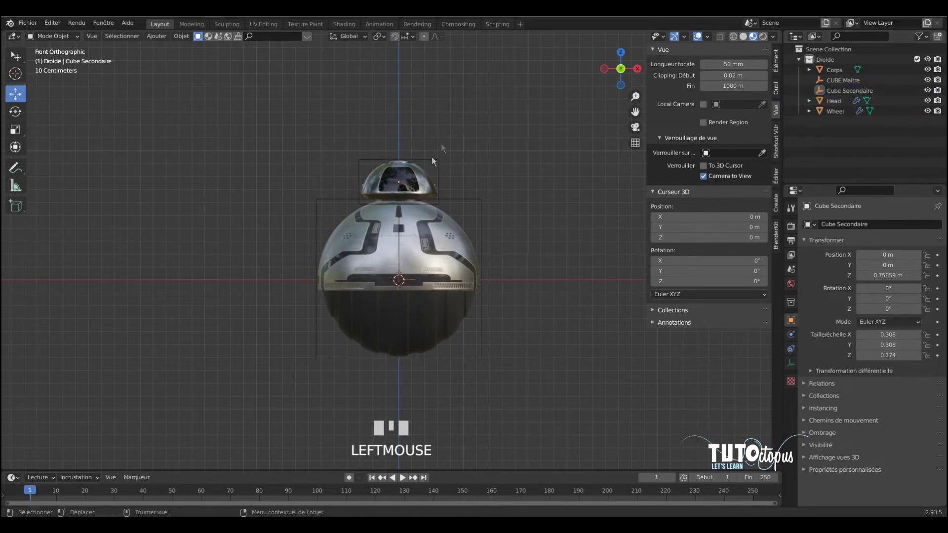
- Parent the Corps and Wheel objects to CUBE Maitre using the Objet parent type
{"action": "scroll", "coordinate": [481, 189], "scroll_direction": "up", "scroll_amount": 3}
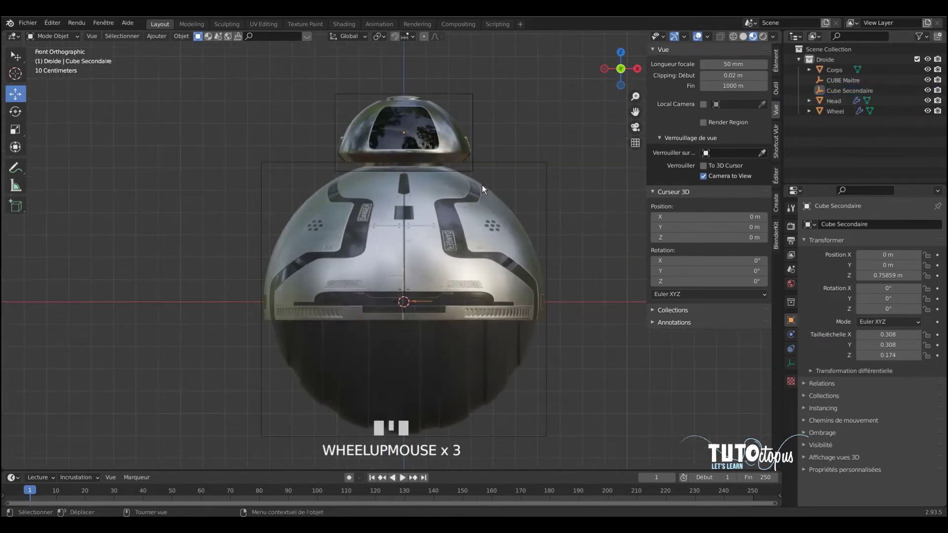
{"action": "left_click", "coordinate": [463, 215]}
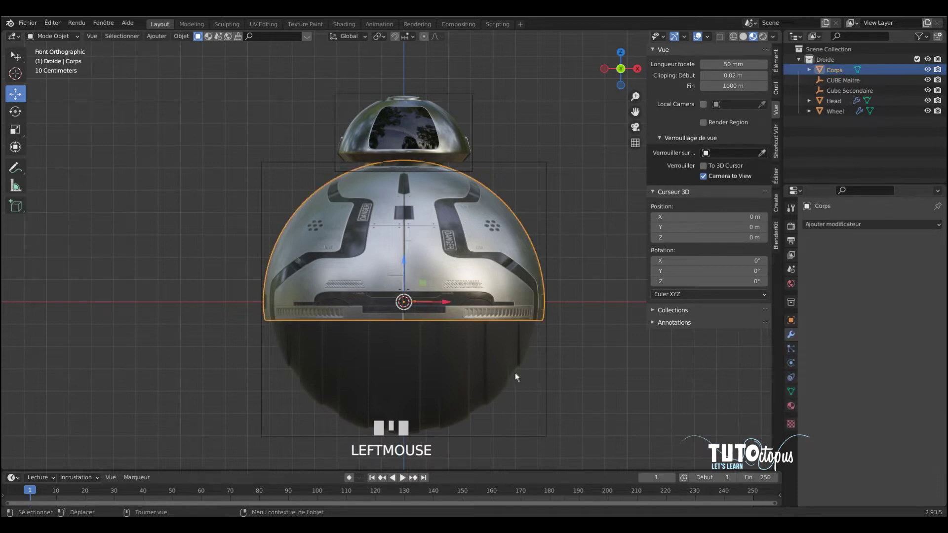
{"action": "left_click", "coordinate": [487, 355], "text": "shift"}
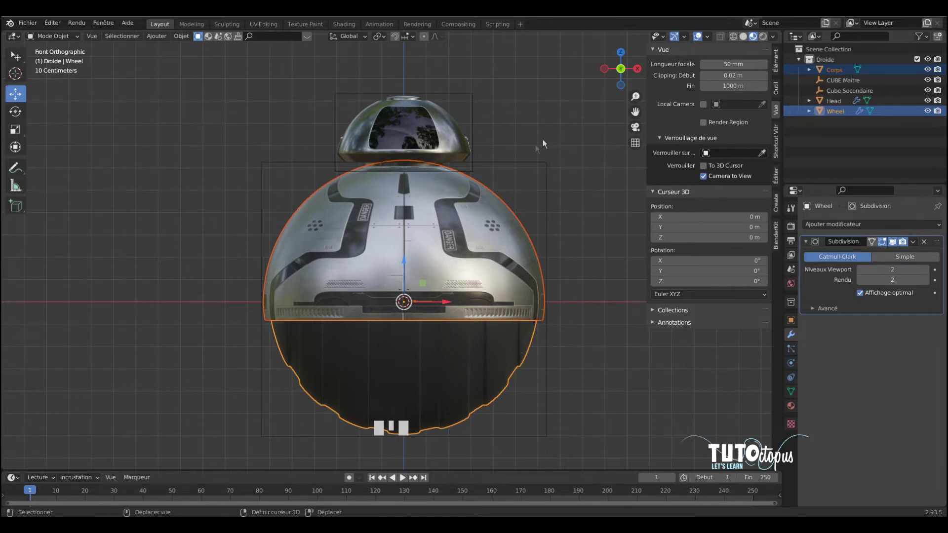
{"action": "left_click", "coordinate": [545, 170], "text": "shift"}
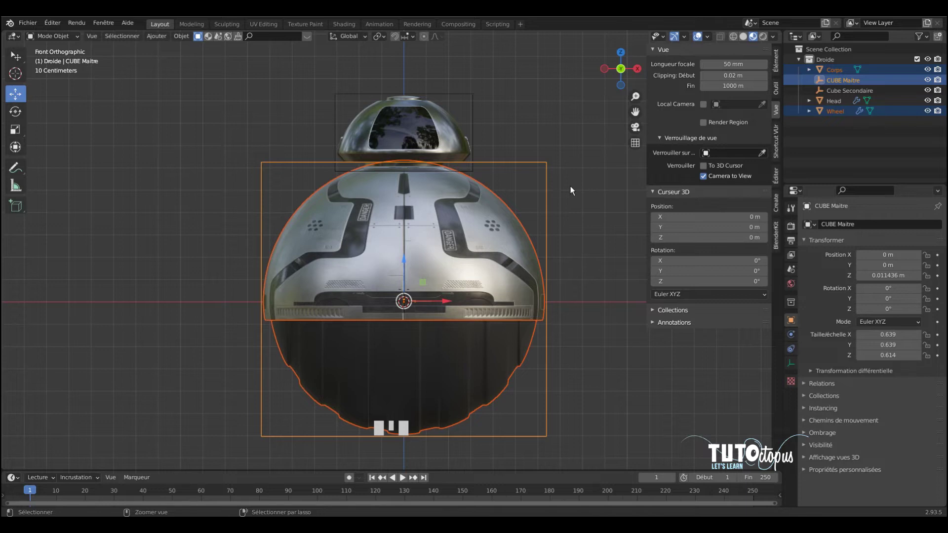
{"action": "key", "text": "ctrl+p"}
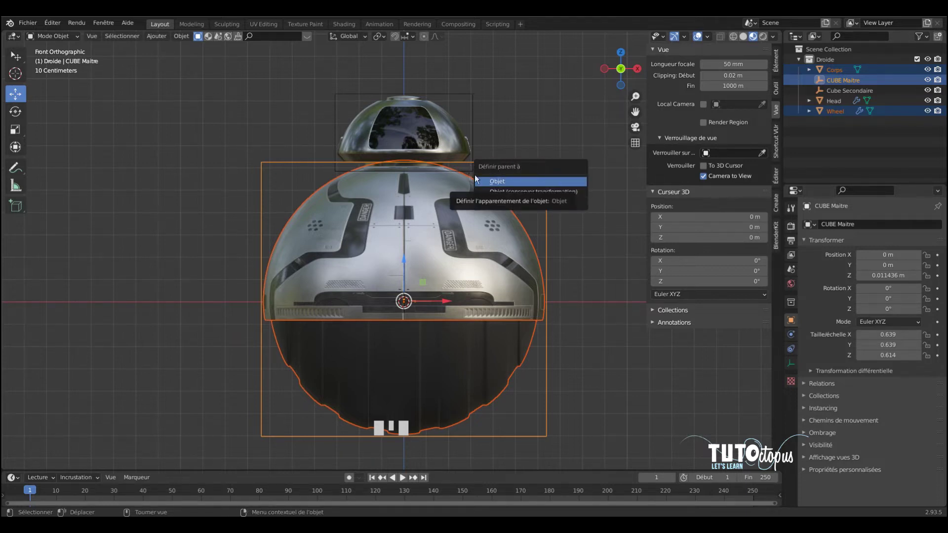
{"action": "left_click", "coordinate": [519, 185]}
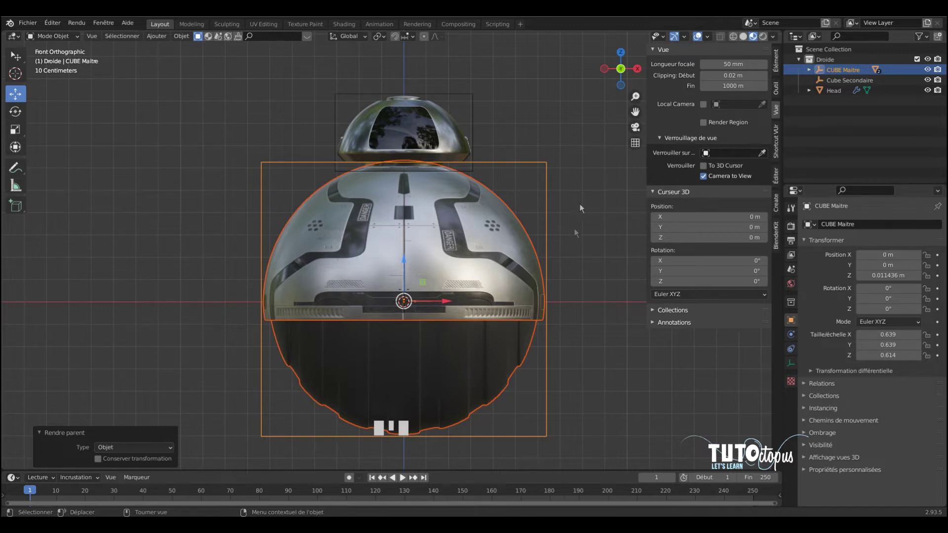
- Parent the Head object to Cube Secondaire using the Objet parent type, and clear the selection
{"action": "left_click", "coordinate": [432, 127]}
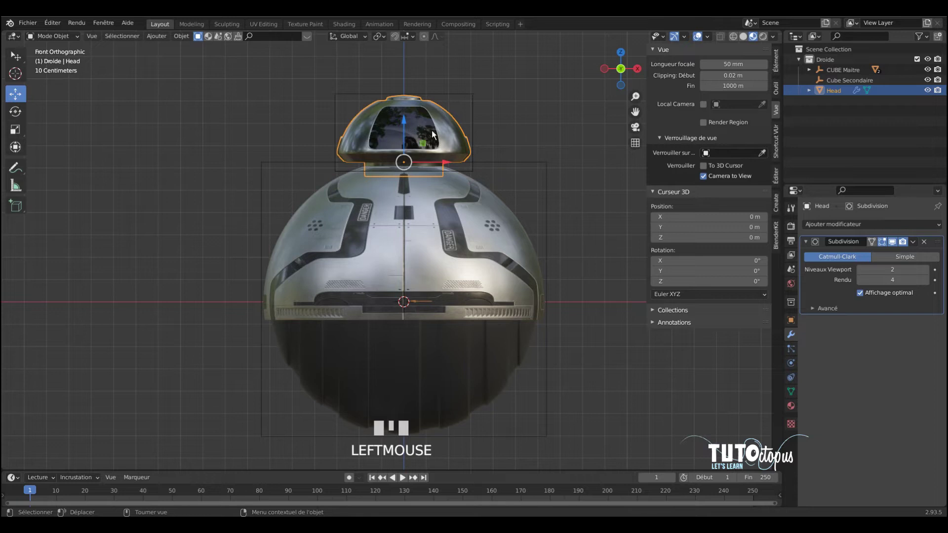
{"action": "left_click", "coordinate": [464, 100], "text": "shift"}
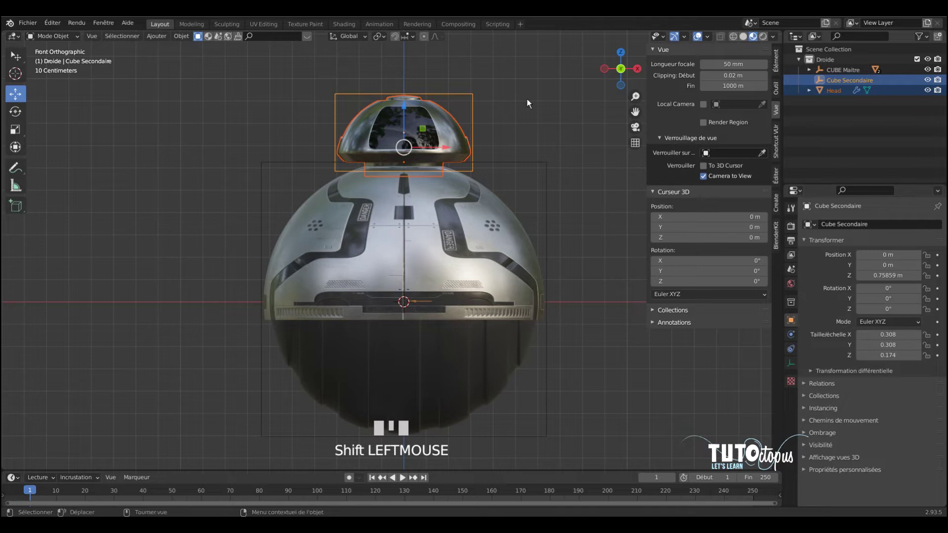
{"action": "key", "text": "ctrl+p"}
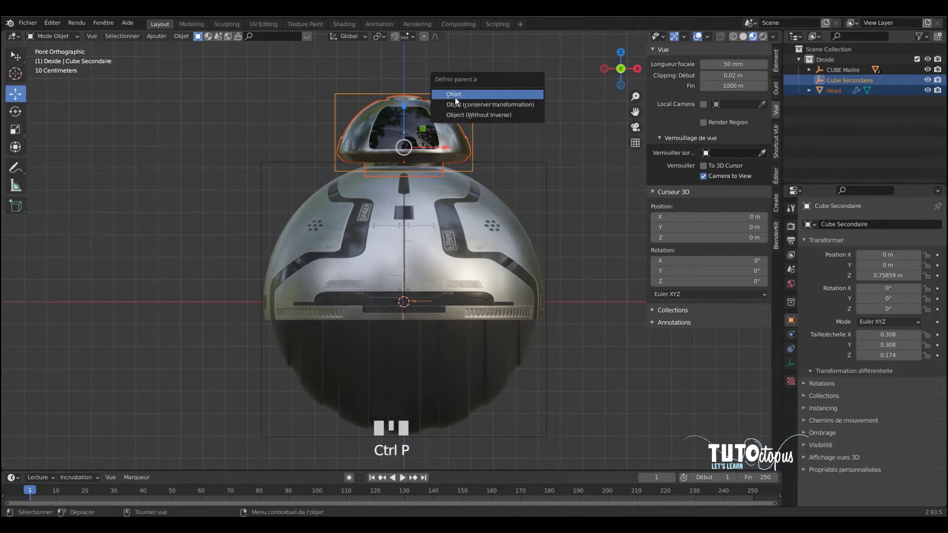
{"action": "left_click", "coordinate": [473, 98]}
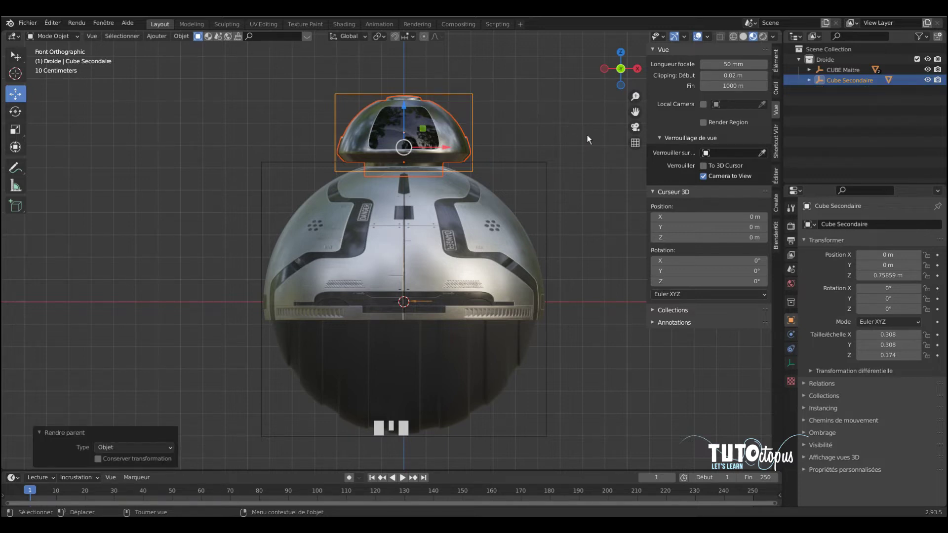
{"action": "left_click", "coordinate": [560, 128]}
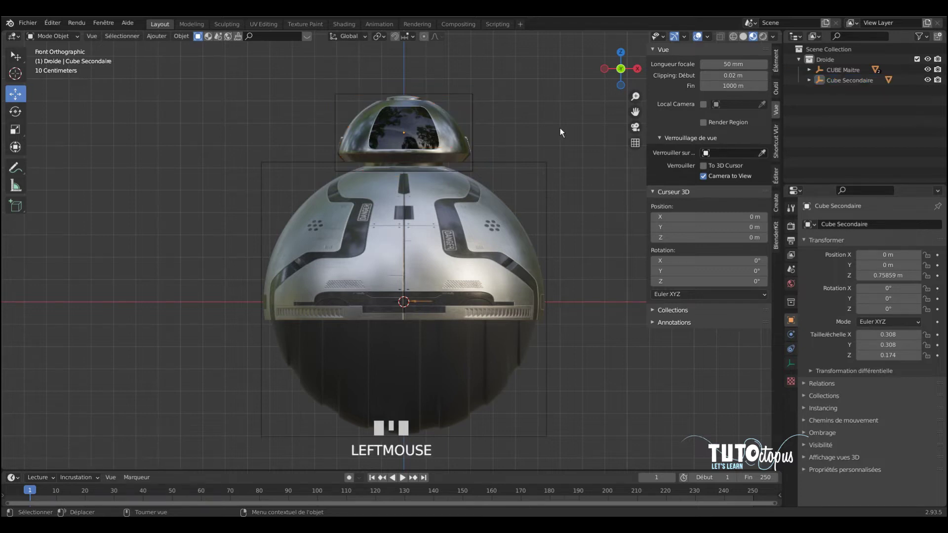
- Parent Cube Secondaire to CUBE Maitre using the Objet parent type
{"action": "left_click", "coordinate": [472, 102]}
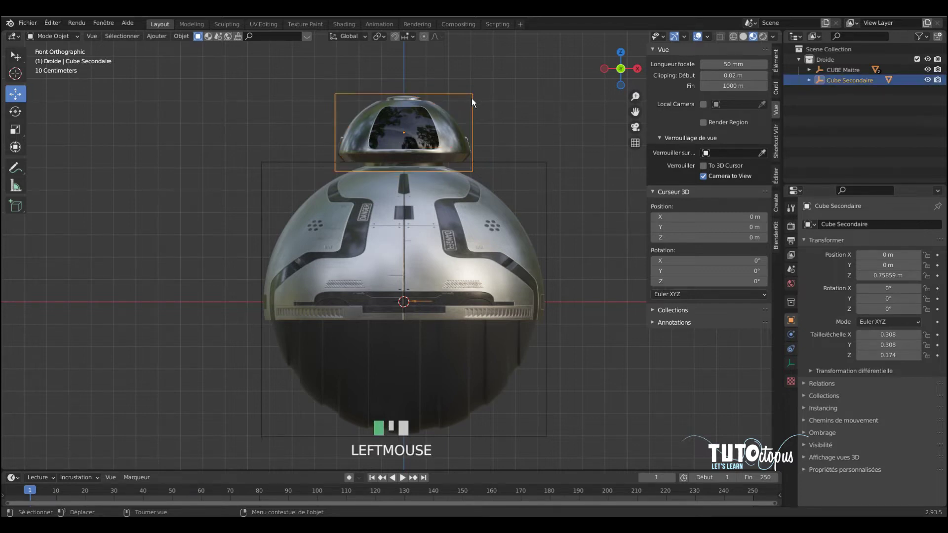
{"action": "left_click", "coordinate": [522, 165], "text": "shift"}
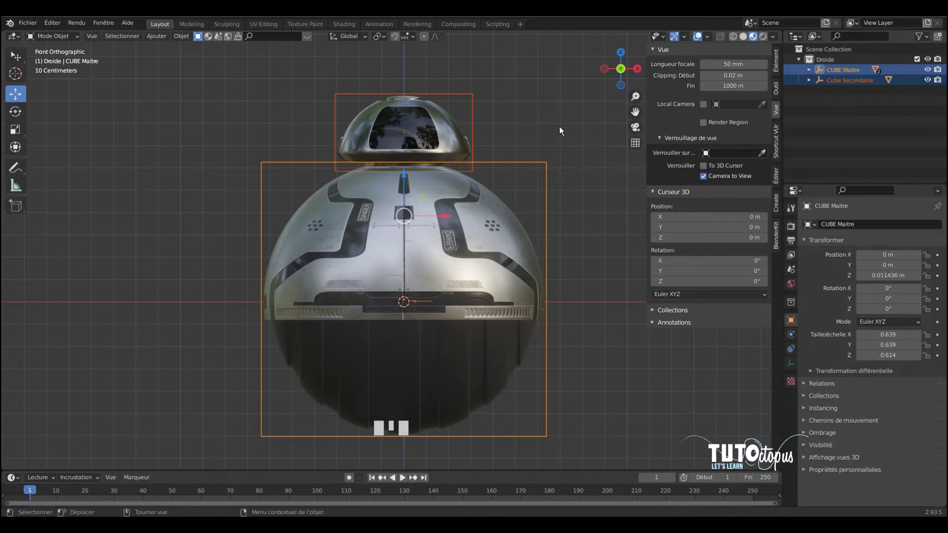
{"action": "key", "text": "ctrl+p"}
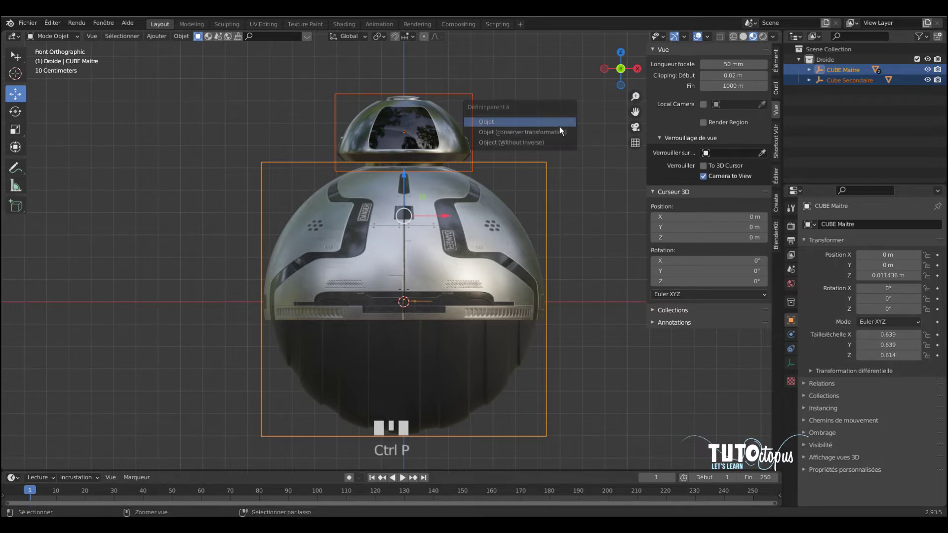
{"action": "left_click", "coordinate": [503, 123]}
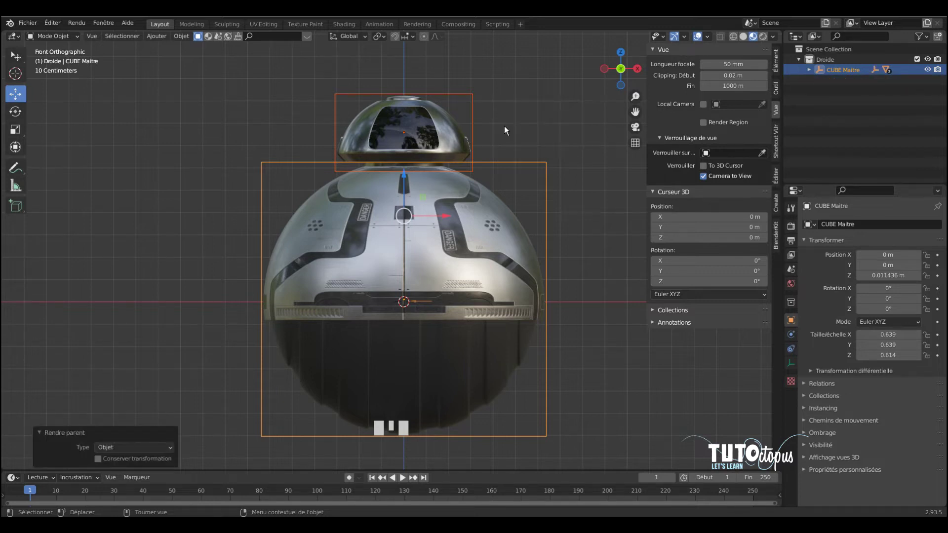
- Try moving Cube Secondaire about 1.35 m along negative X to test its control of the head, and undo the move
{"action": "left_click", "coordinate": [532, 127]}
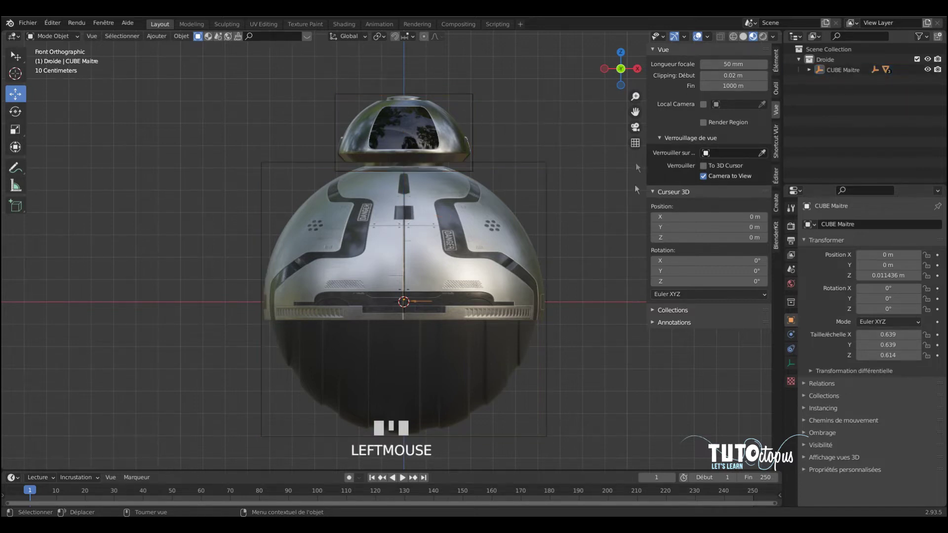
{"action": "left_click", "coordinate": [478, 105]}
{"action": "left_click_drag", "start_coordinate": [454, 136], "coordinate": [173, 170]}
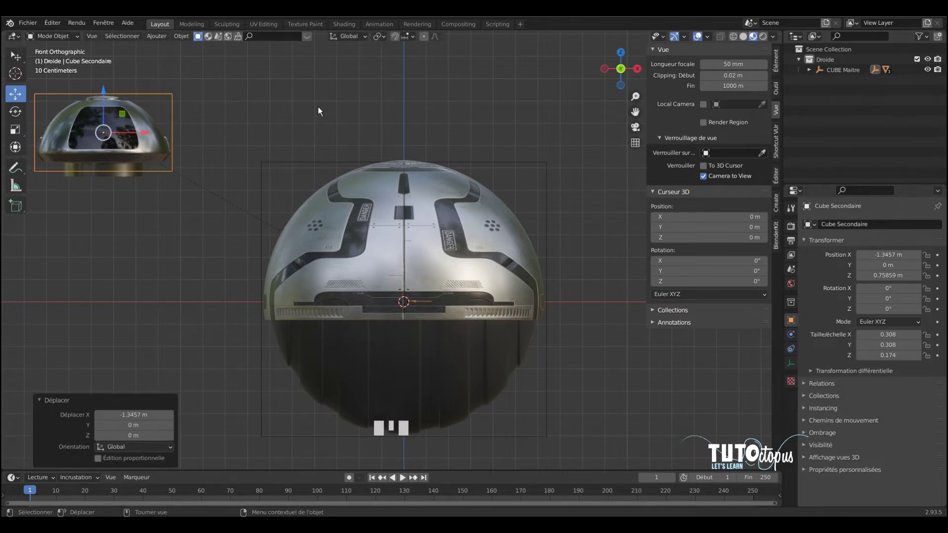
{"action": "key", "text": "ctrl+z"}
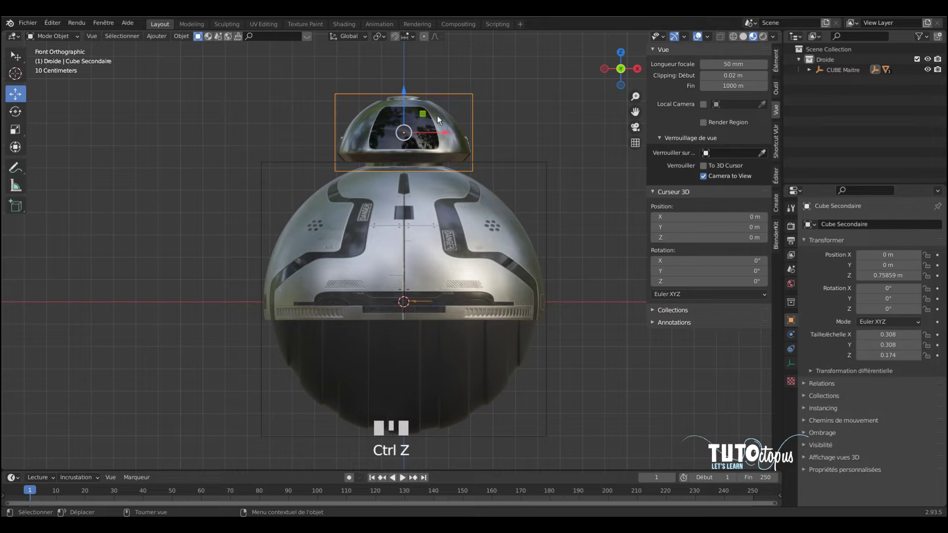
{"action": "left_click", "coordinate": [488, 96]}
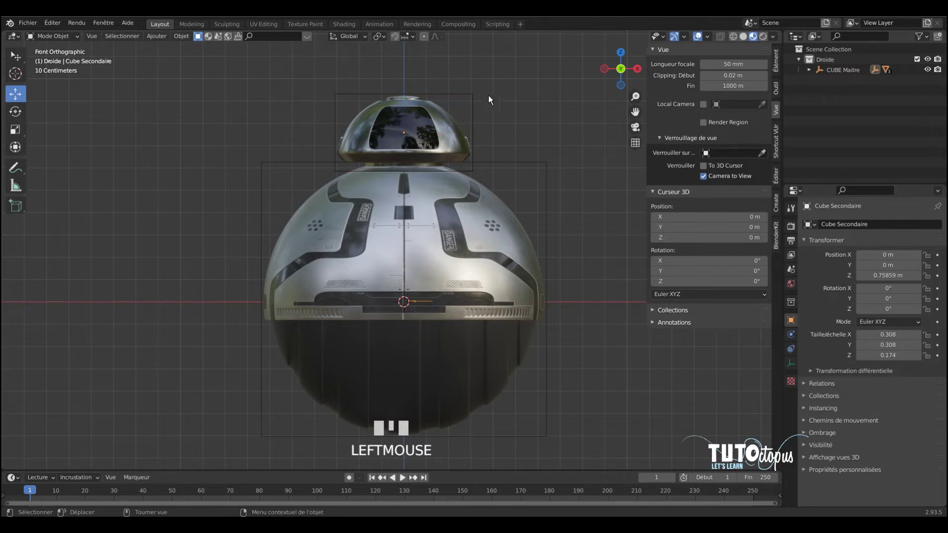
- Try moving CUBE Maitre along positive X in the front view to test its control of the droid, and undo the move
{"action": "left_click", "coordinate": [540, 171]}
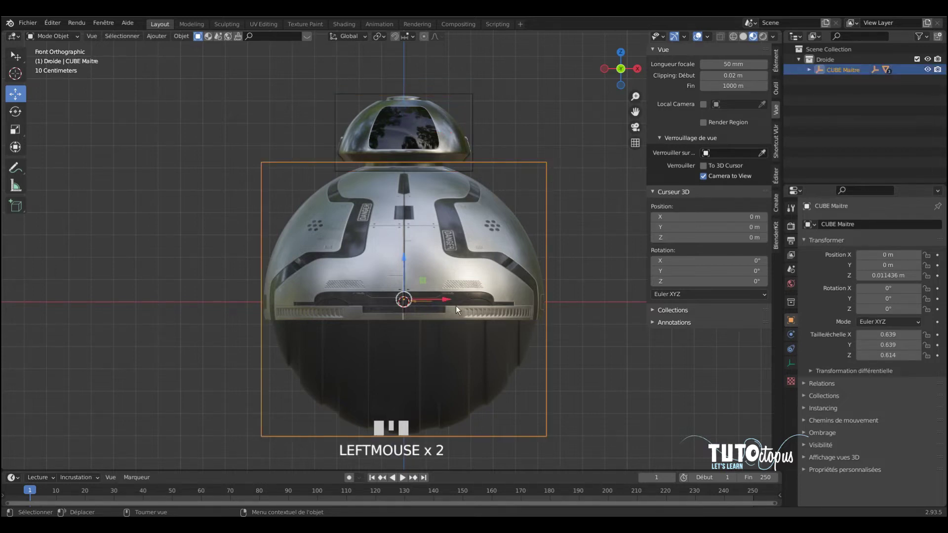
{"action": "left_click_drag", "start_coordinate": [452, 303], "coordinate": [540, 304]}
{"action": "key", "text": "ctrl+z"}
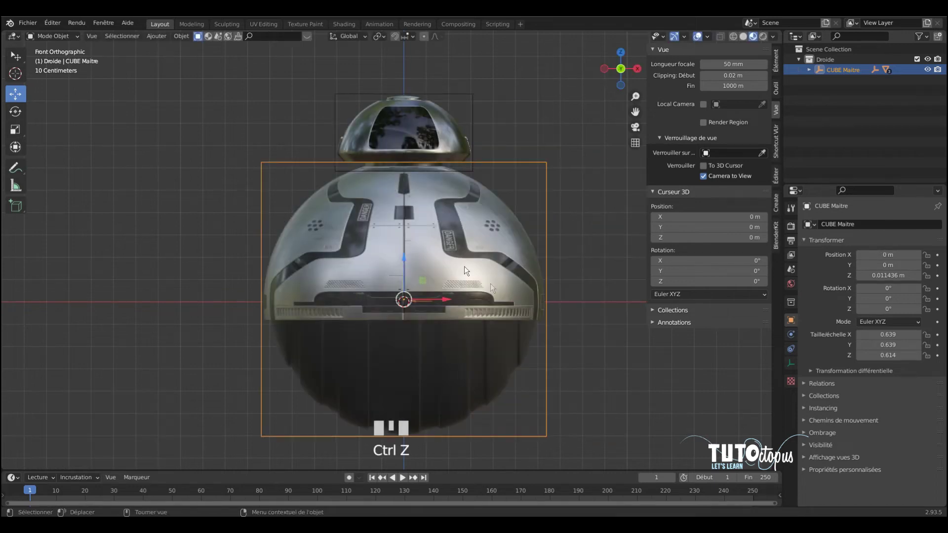
{"action": "left_click", "coordinate": [499, 136]}
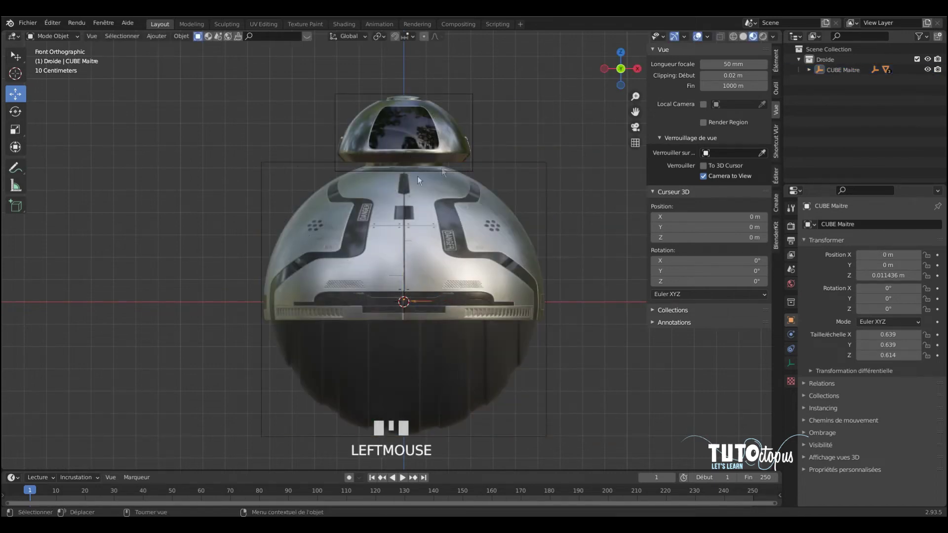
- Try moving CUBE Maitre again in a perspective view to test that the whole droid follows, undo the move, and clear the selection
{"action": "scroll", "coordinate": [421, 184], "scroll_direction": "down", "scroll_amount": 3}
{"action": "middle_click_drag", "start_coordinate": [421, 184], "coordinate": [452, 209]}
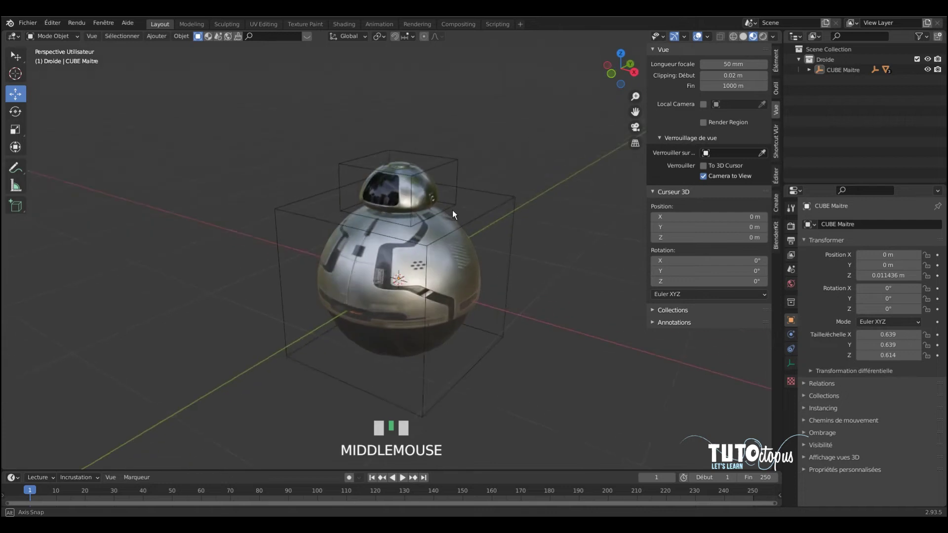
{"action": "scroll", "coordinate": [471, 212], "scroll_direction": "down", "scroll_amount": 3}
{"action": "left_click", "coordinate": [463, 231]}
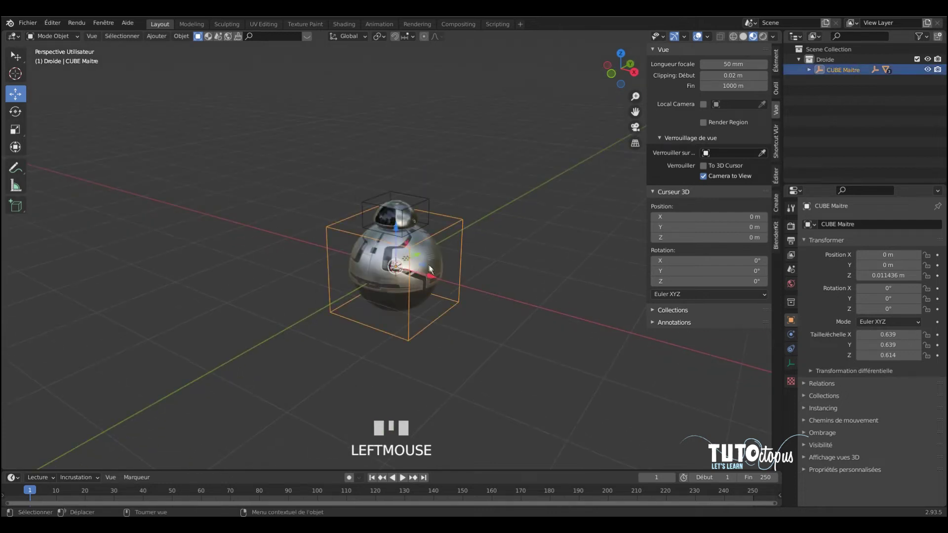
{"action": "left_click_drag", "start_coordinate": [430, 267], "coordinate": [601, 165]}
{"action": "key", "text": "ctrl+z"}
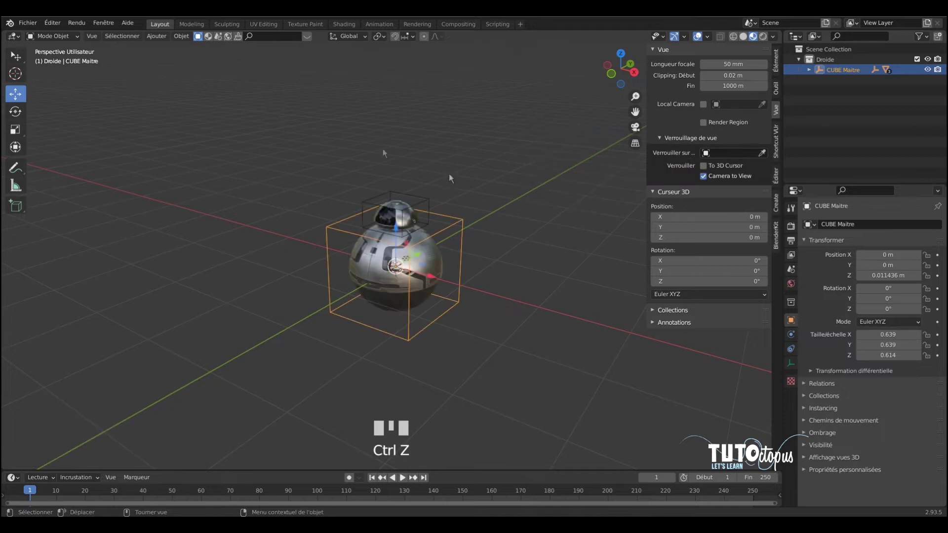
{"action": "left_click", "coordinate": [431, 135]}
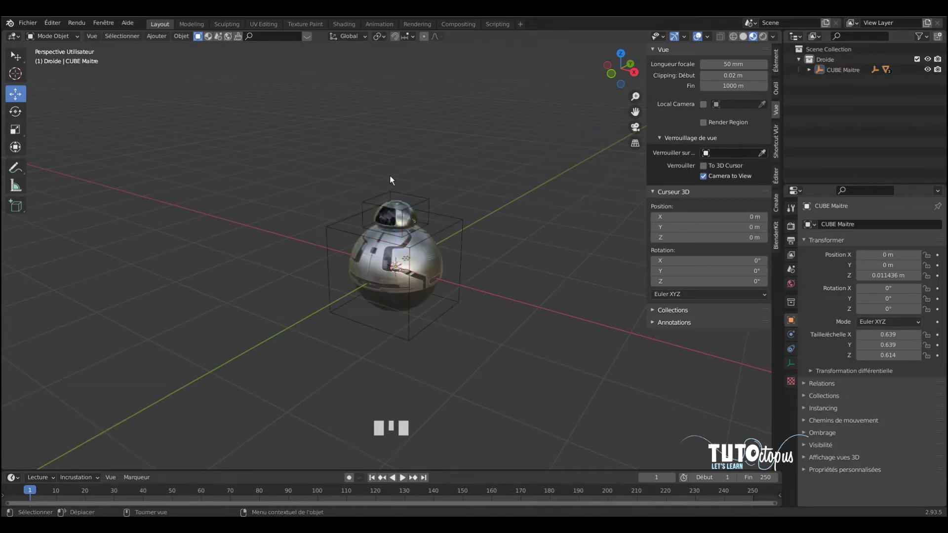
- Put the Wheel object in Mode Edit and select a single face on its front, just below the body shell
{"action": "key", "text": "KP_1"}
{"action": "scroll", "coordinate": [455, 234], "scroll_direction": "up", "scroll_amount": 6}
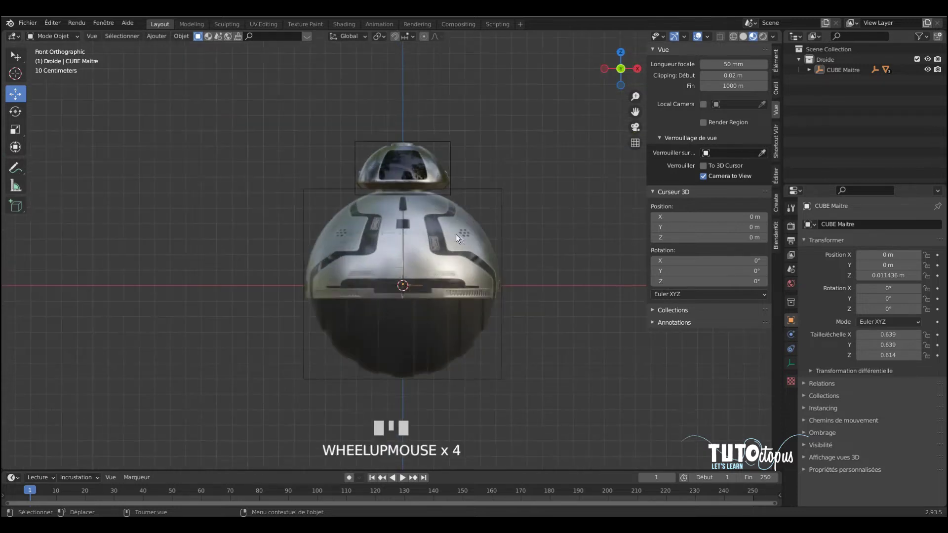
{"action": "middle_click_drag", "start_coordinate": [551, 176], "coordinate": [436, 136], "text": "shift"}
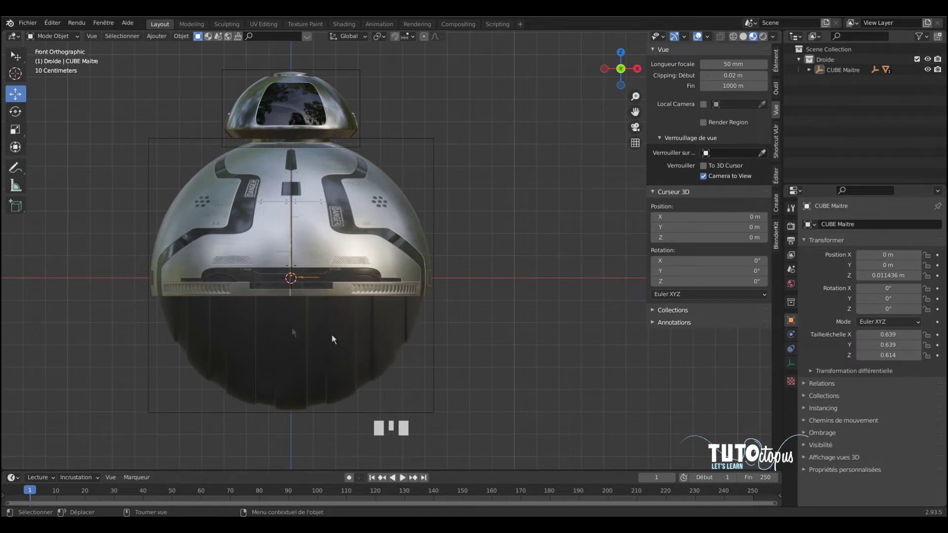
{"action": "left_click", "coordinate": [362, 339]}
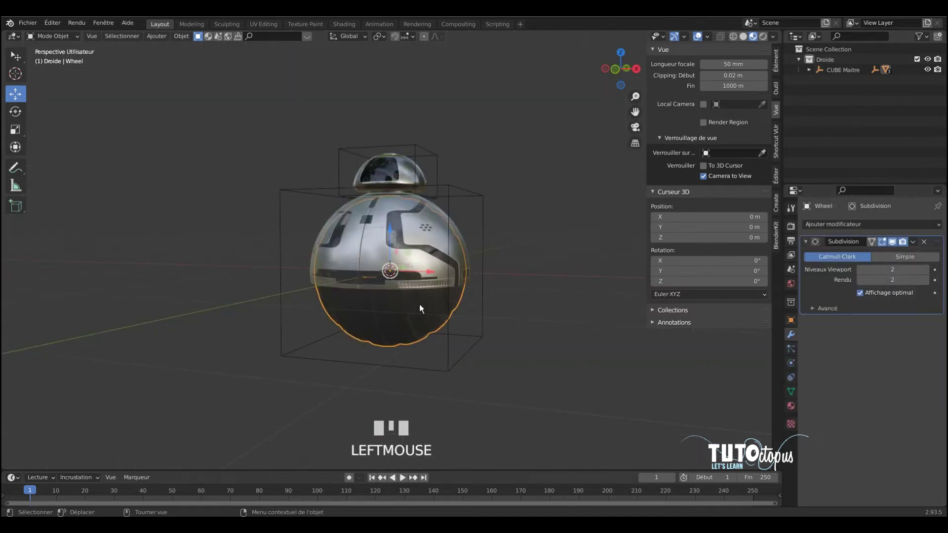
{"action": "left_click", "coordinate": [74, 39]}
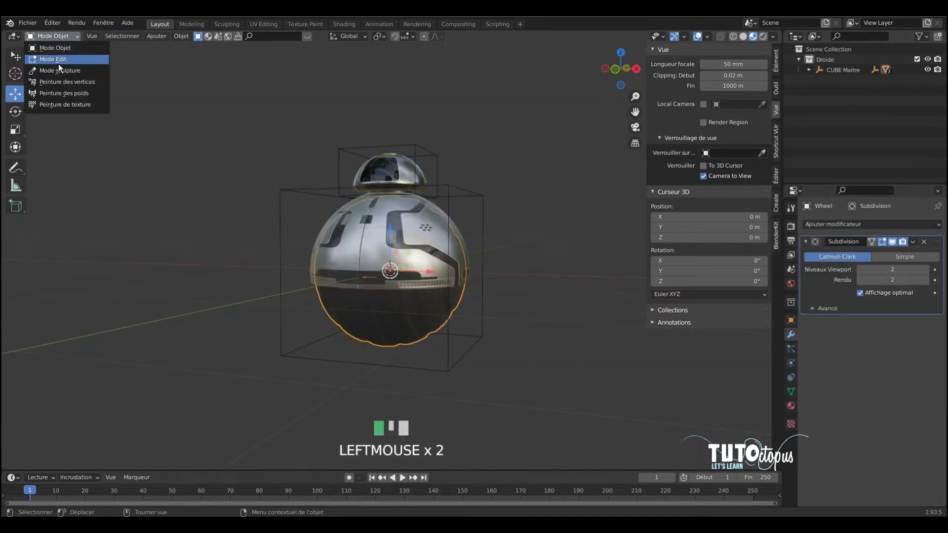
{"action": "left_click", "coordinate": [58, 61]}
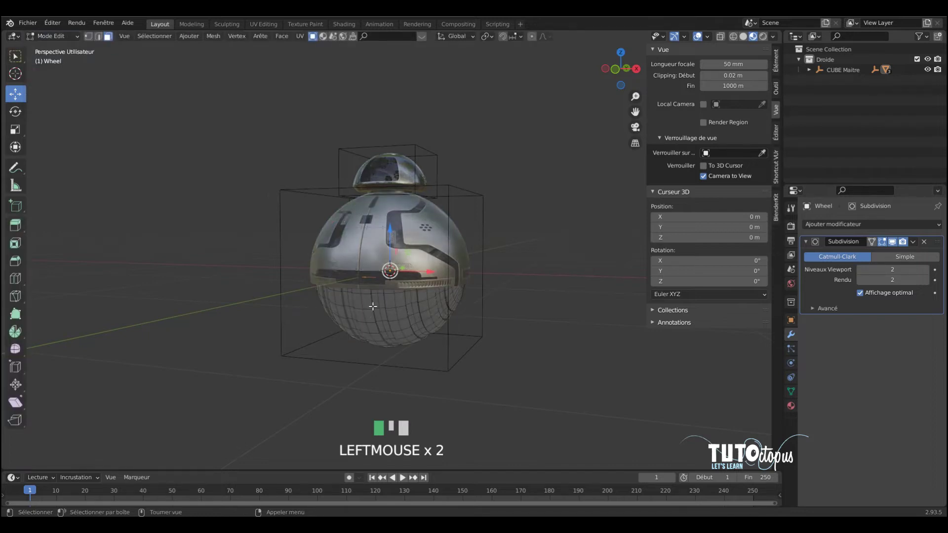
{"action": "left_click", "coordinate": [366, 301]}
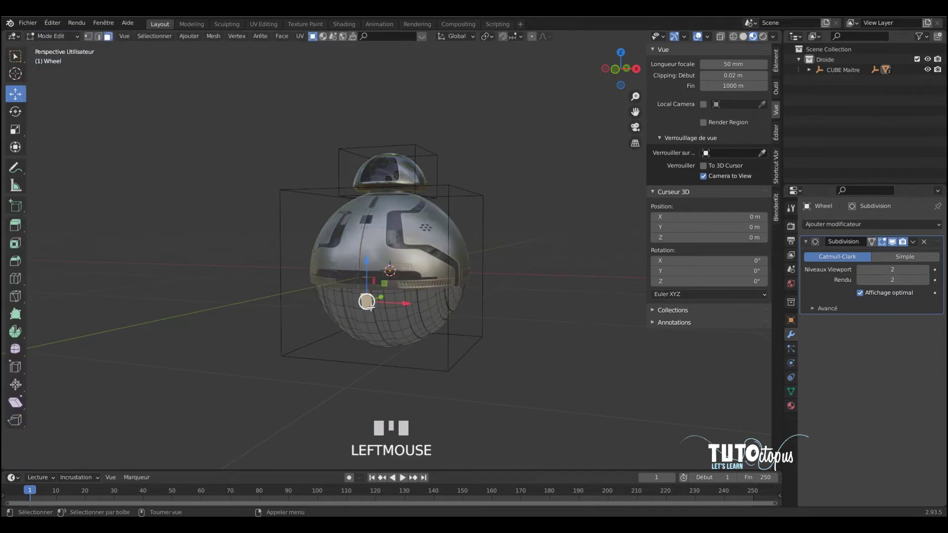
- Add a second material slot using the existing Emission material, assign it to the selected Wheel face, and return to Mode Objet
{"action": "left_click", "coordinate": [796, 409]}
{"action": "left_click", "coordinate": [936, 225]}
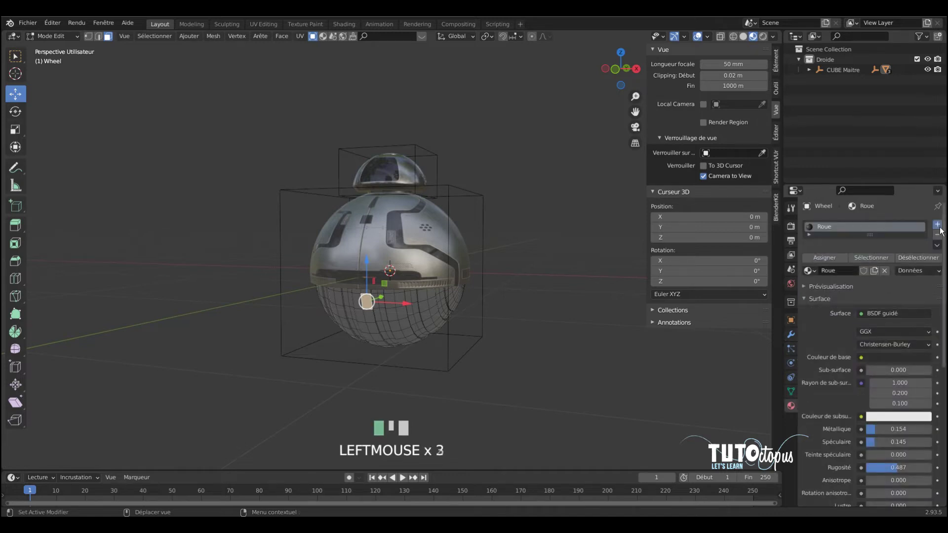
{"action": "left_click", "coordinate": [812, 295]}
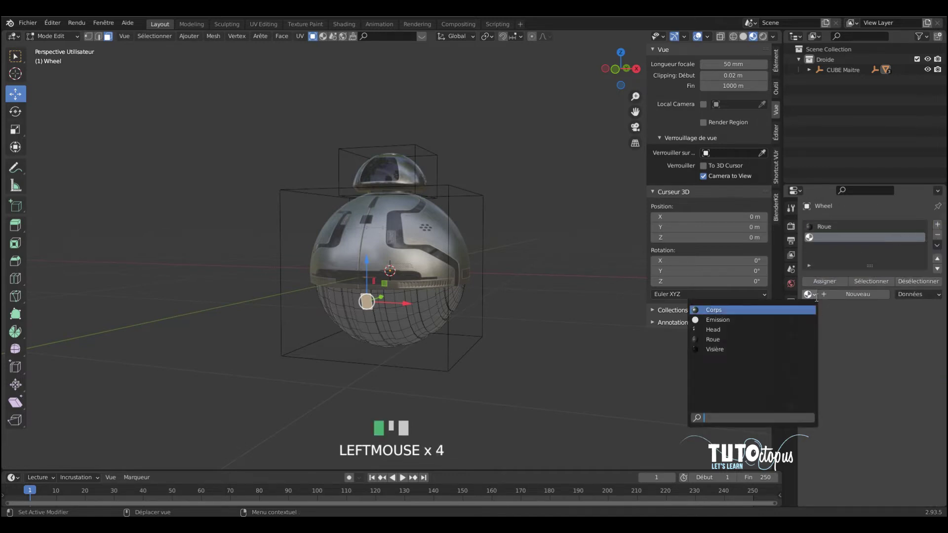
{"action": "left_click", "coordinate": [755, 320]}
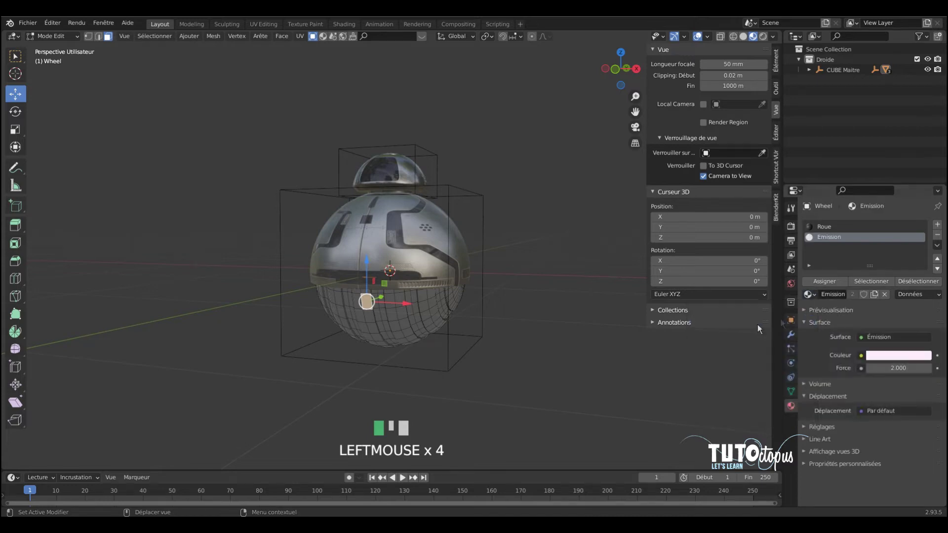
{"action": "left_click", "coordinate": [837, 285]}
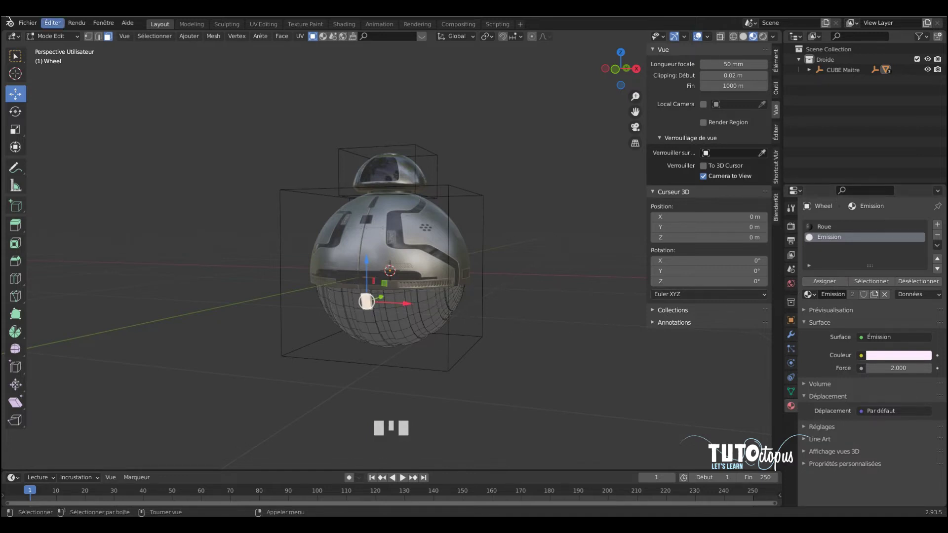
{"action": "left_click", "coordinate": [51, 36]}
{"action": "left_click", "coordinate": [48, 47]}
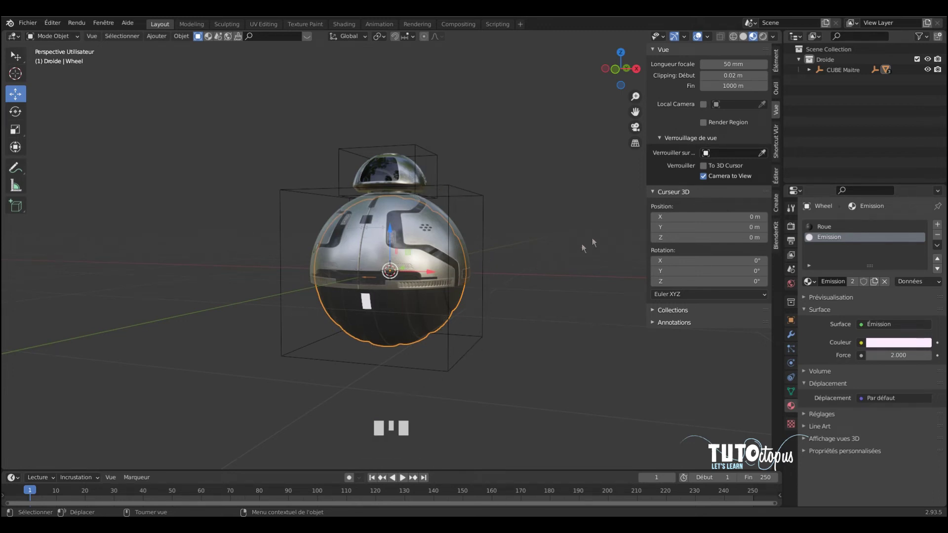
- Add a Transformation object constraint to the Wheel and rename it Avant - Arrière
{"action": "left_click", "coordinate": [444, 330]}
{"action": "left_click", "coordinate": [427, 312]}
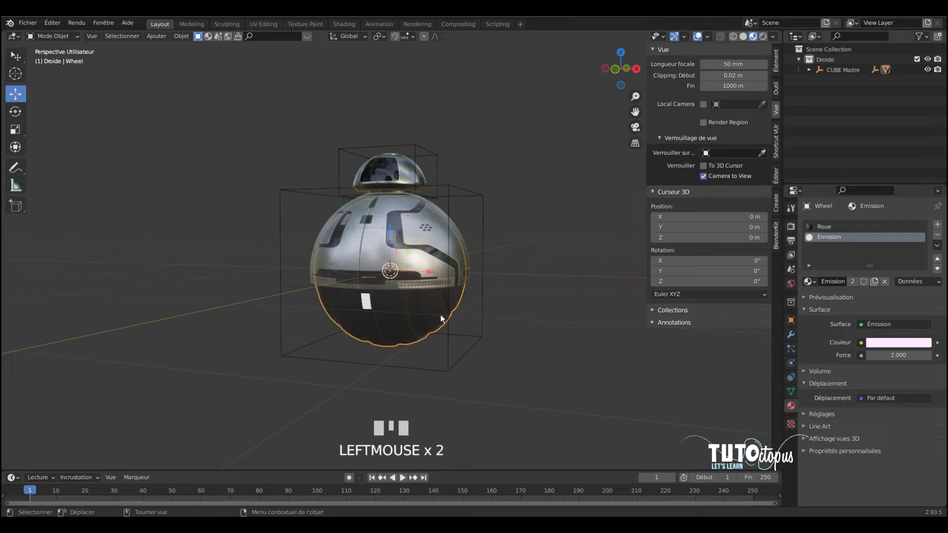
{"action": "left_click", "coordinate": [799, 380]}
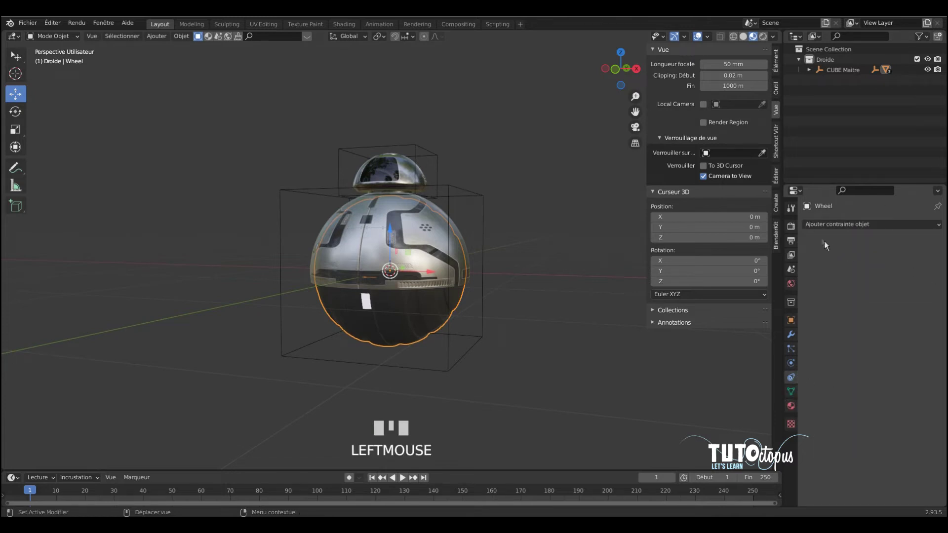
{"action": "left_click", "coordinate": [865, 225]}
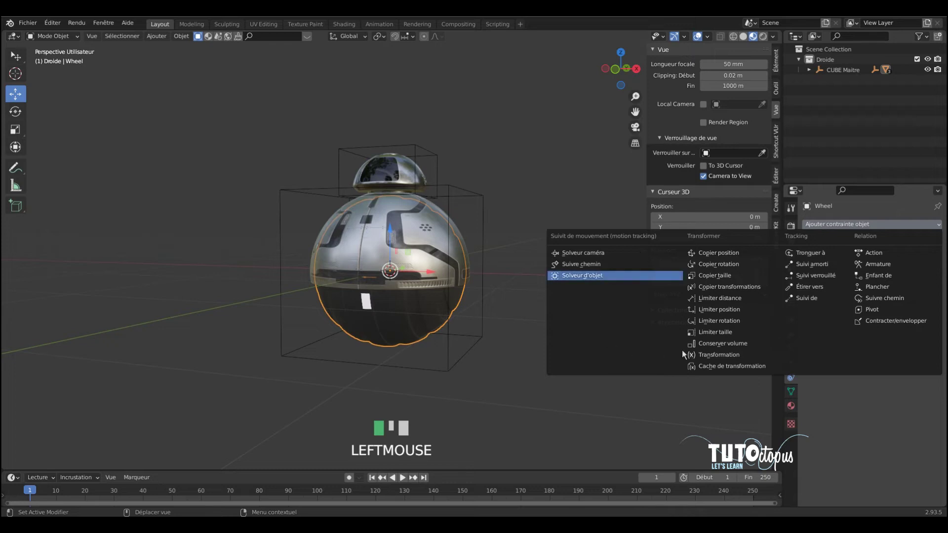
{"action": "left_click", "coordinate": [718, 354]}
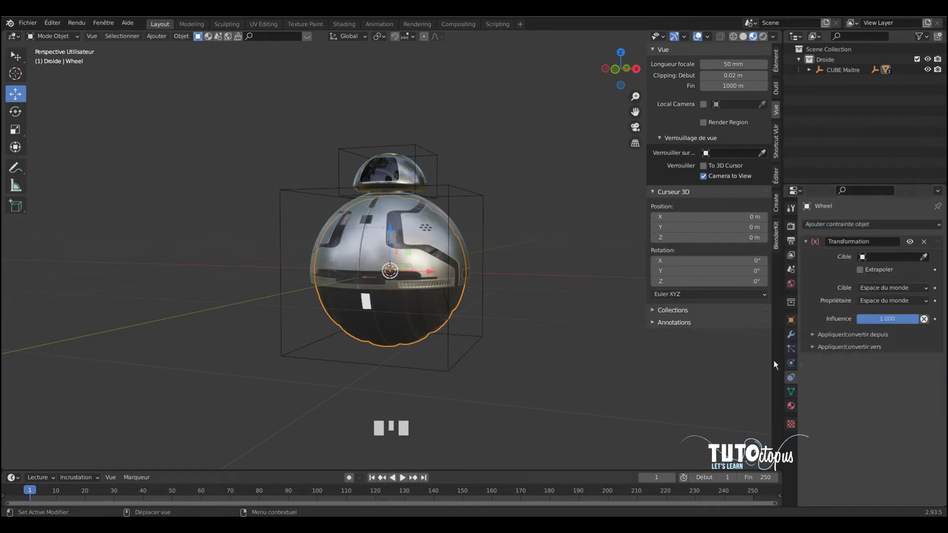
{"action": "left_click", "coordinate": [856, 242]}
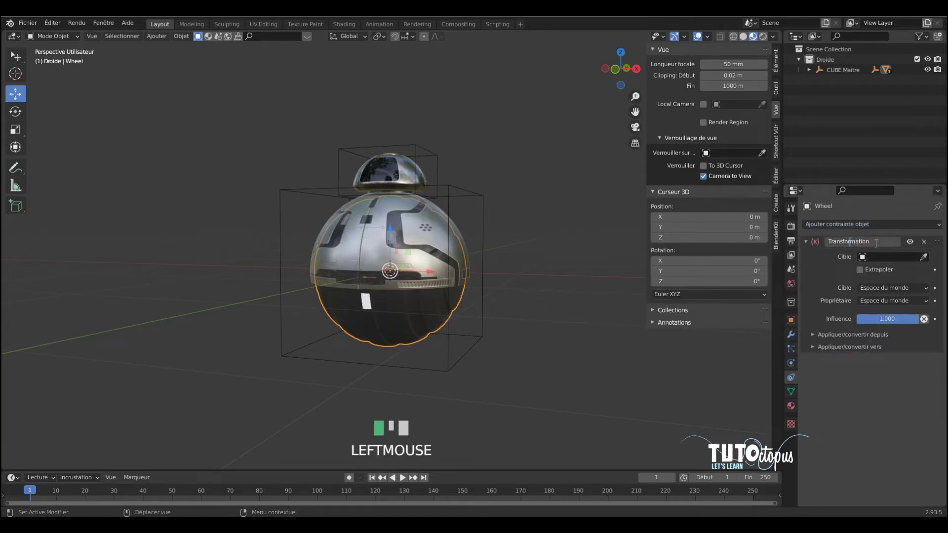
{"action": "type", "text": "Avant - Arrière"}
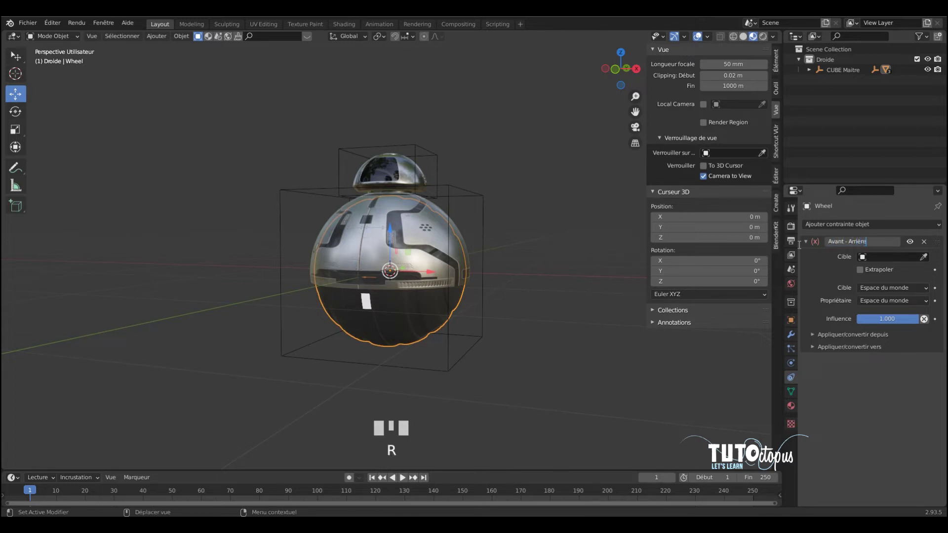
{"action": "key", "text": "Return"}
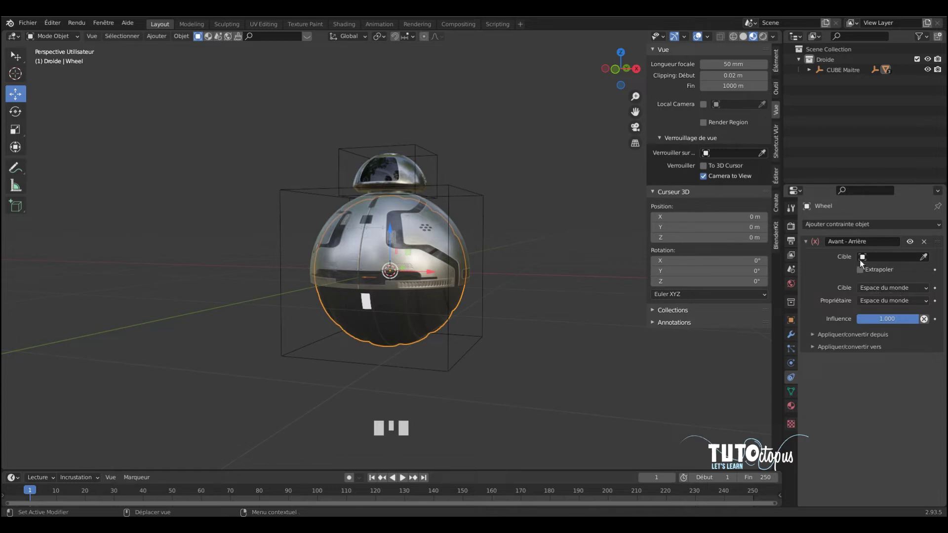
- Set CUBE Maitre as the target of the Avant - Arrière constraint and enable Extrapoler
{"action": "left_click", "coordinate": [911, 258]}
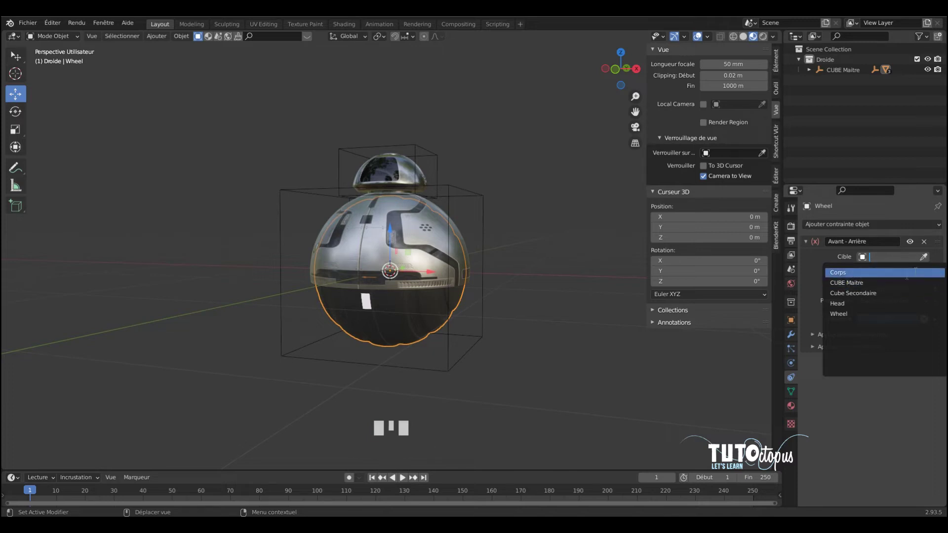
{"action": "left_click", "coordinate": [846, 282]}
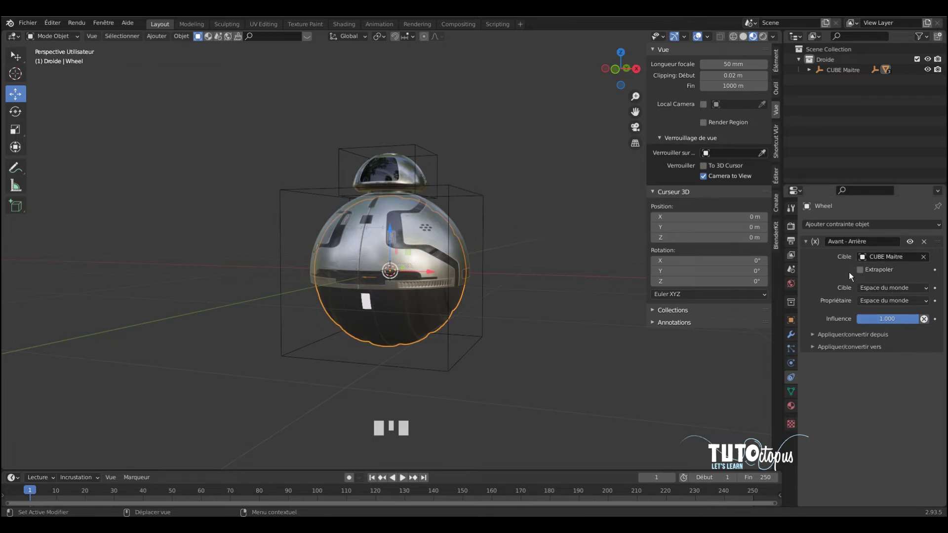
{"action": "left_click", "coordinate": [869, 272]}
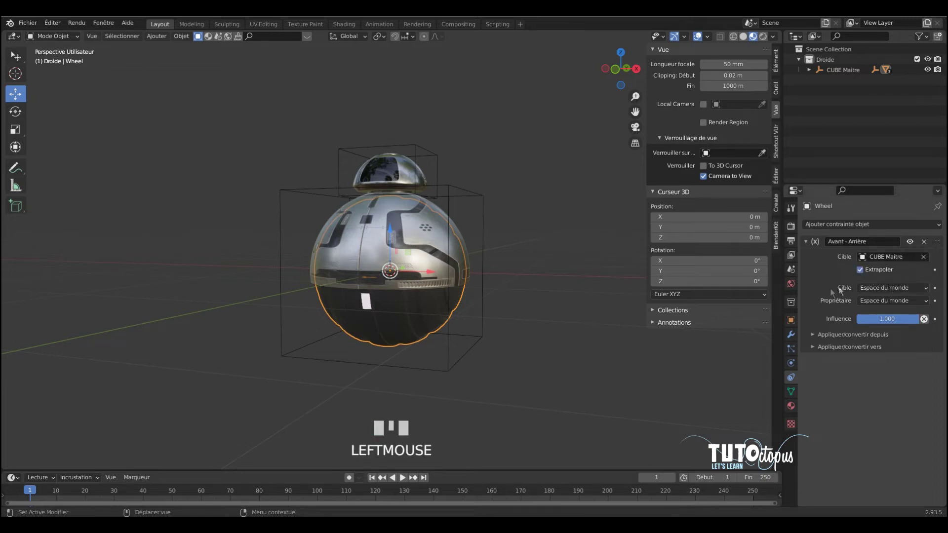
- Set both the target space and the owner space of the Avant - Arrière constraint to Espace local
{"action": "left_click", "coordinate": [886, 288]}
{"action": "left_click", "coordinate": [887, 325]}
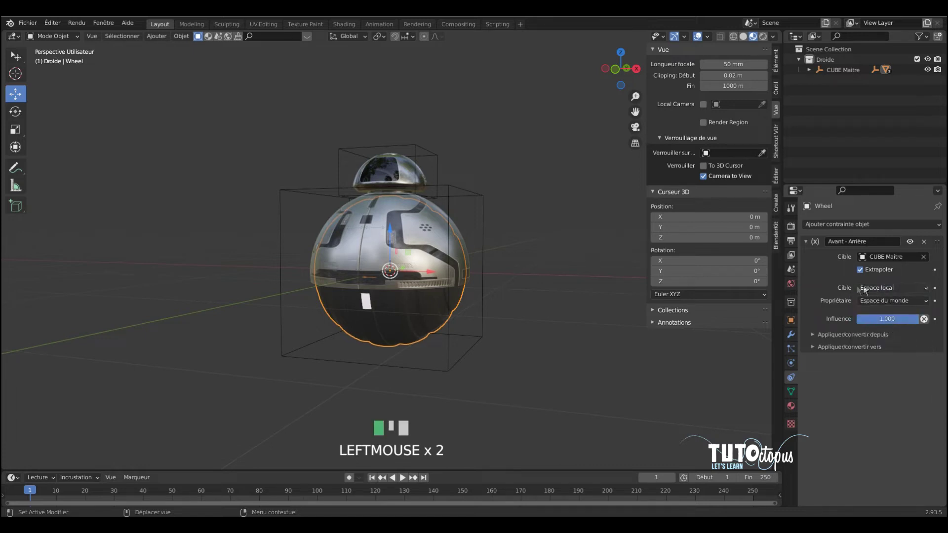
{"action": "left_click", "coordinate": [869, 301]}
{"action": "left_click", "coordinate": [867, 336]}
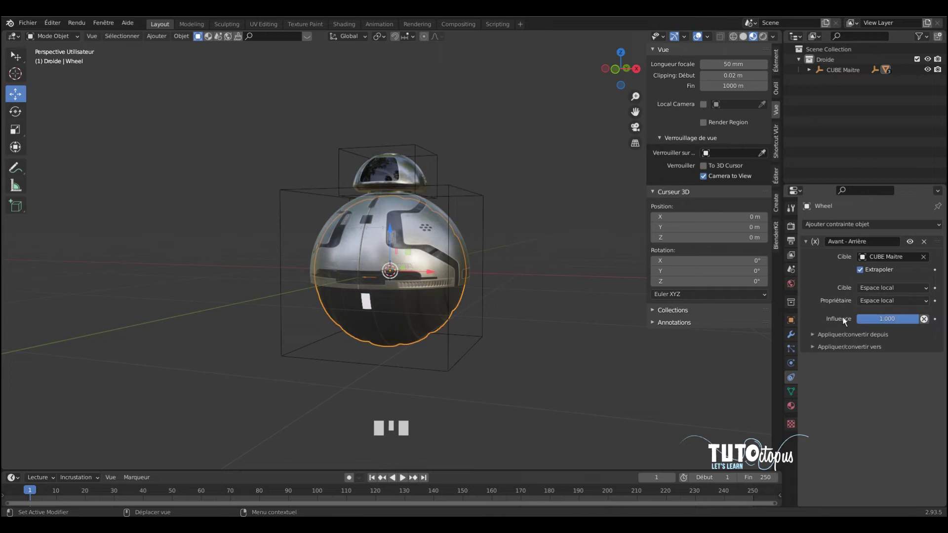
- Set the Y Max position to 20 m in the Appliquer/convertir depuis settings of the Avant - Arrière constraint
{"action": "left_click", "coordinate": [833, 336]}
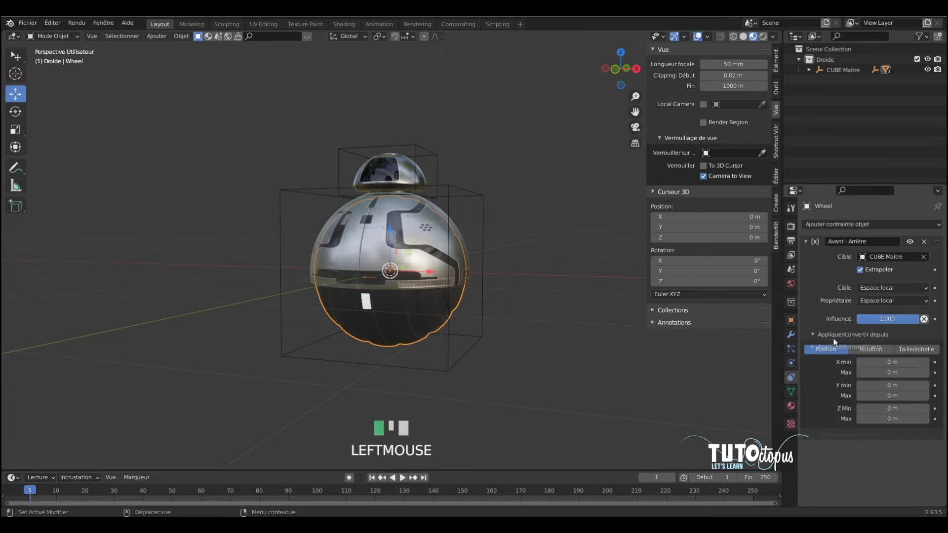
{"action": "scroll", "coordinate": [851, 342], "scroll_direction": "down", "scroll_amount": 3}
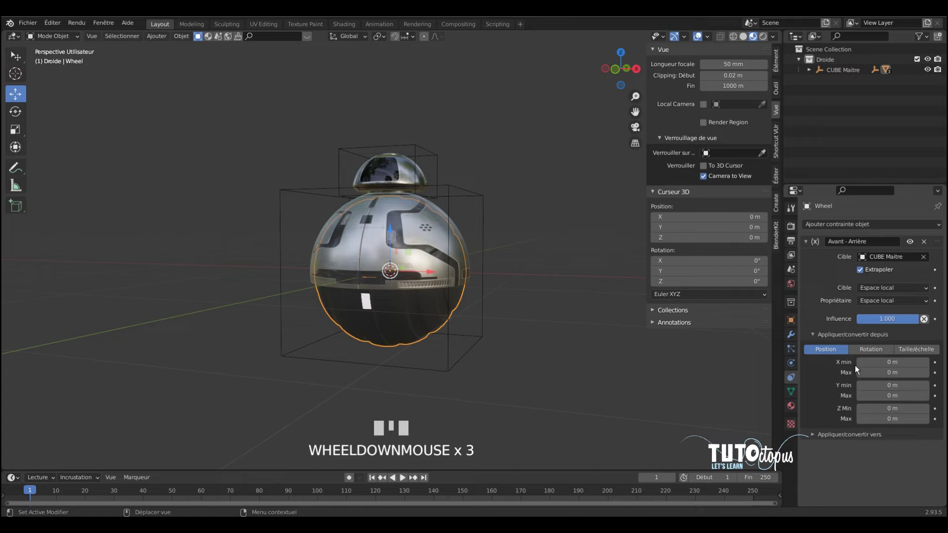
{"action": "left_click", "coordinate": [894, 395]}
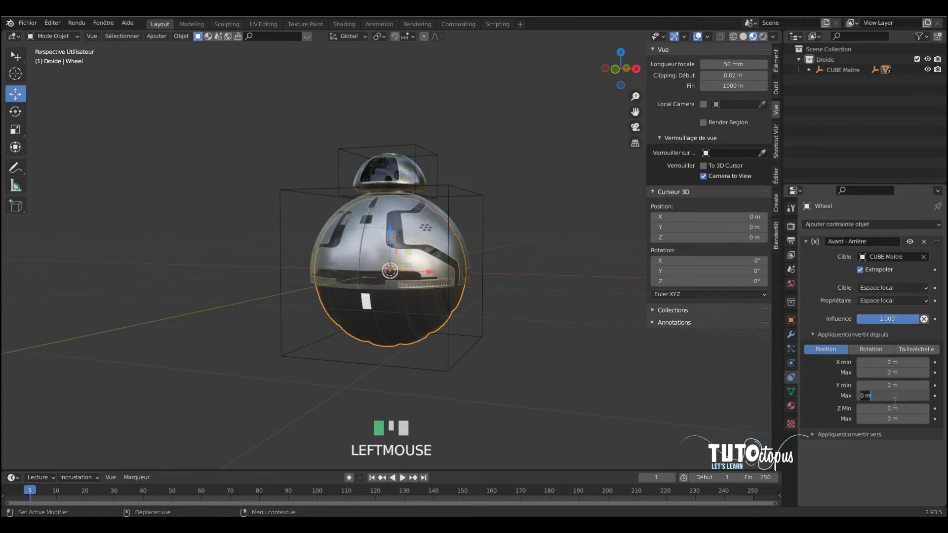
{"action": "type", "text": "20"}
{"action": "key", "text": "Return"}
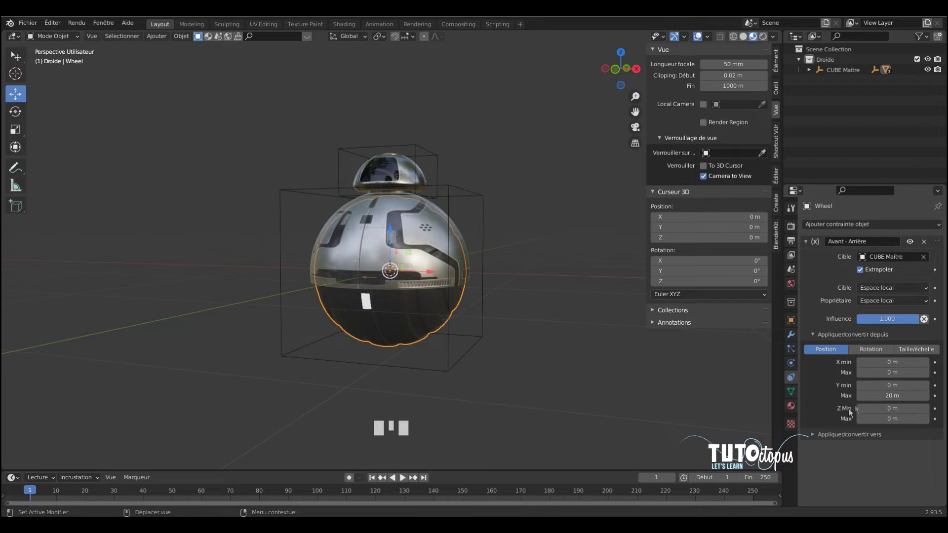
- Map the Avant - Arrière constraint to Rotation under Appliquer/convertir vers, using Y as the X Source Axis
{"action": "left_click", "coordinate": [815, 436]}
{"action": "scroll", "coordinate": [830, 446], "scroll_direction": "down", "scroll_amount": 3}
{"action": "scroll", "coordinate": [830, 445], "scroll_direction": "down", "scroll_amount": 2}
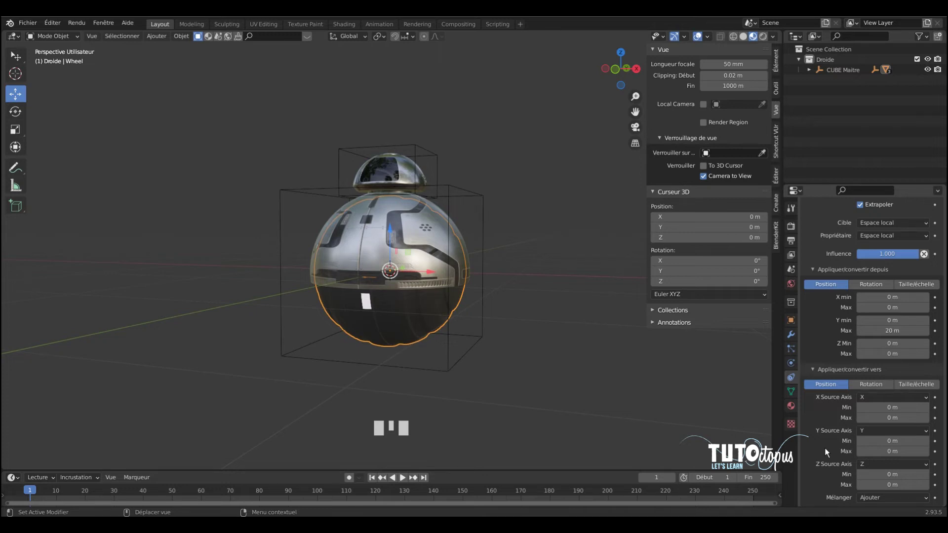
{"action": "left_click", "coordinate": [872, 389]}
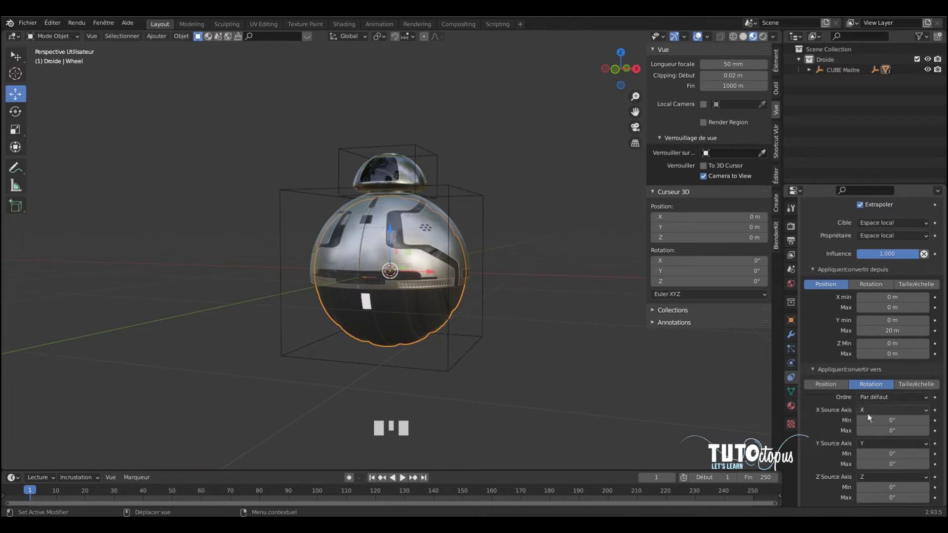
{"action": "left_click", "coordinate": [867, 410]}
{"action": "left_click", "coordinate": [851, 434]}
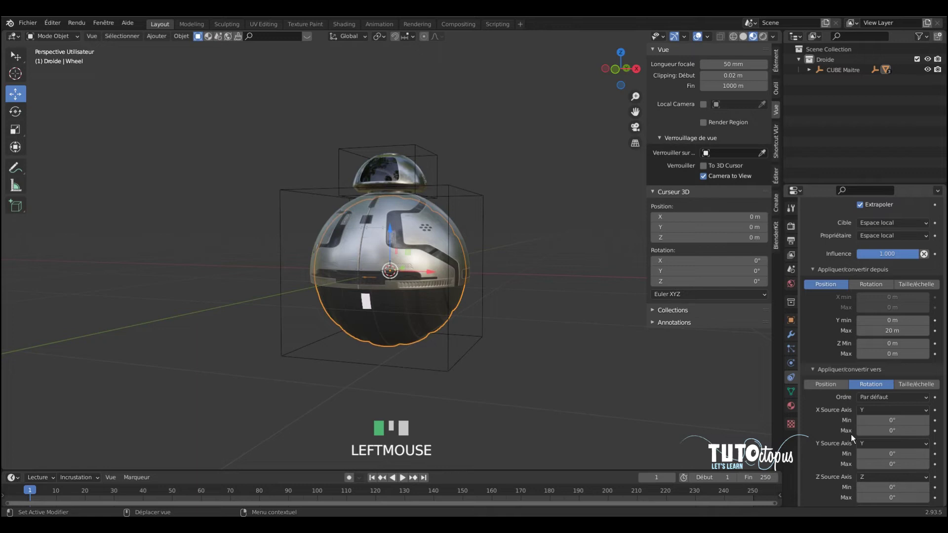
- Set the X rotation output of the Avant - Arrière constraint to Min 360° and Max -360°
{"action": "left_click", "coordinate": [894, 423]}
{"action": "type", "text": "360"}
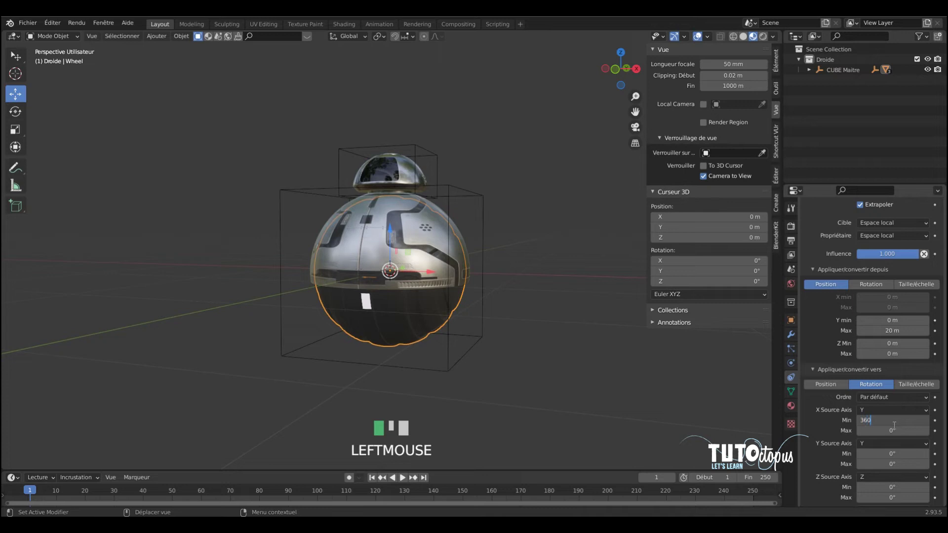
{"action": "key", "text": "Tab"}
{"action": "type", "text": "-360"}
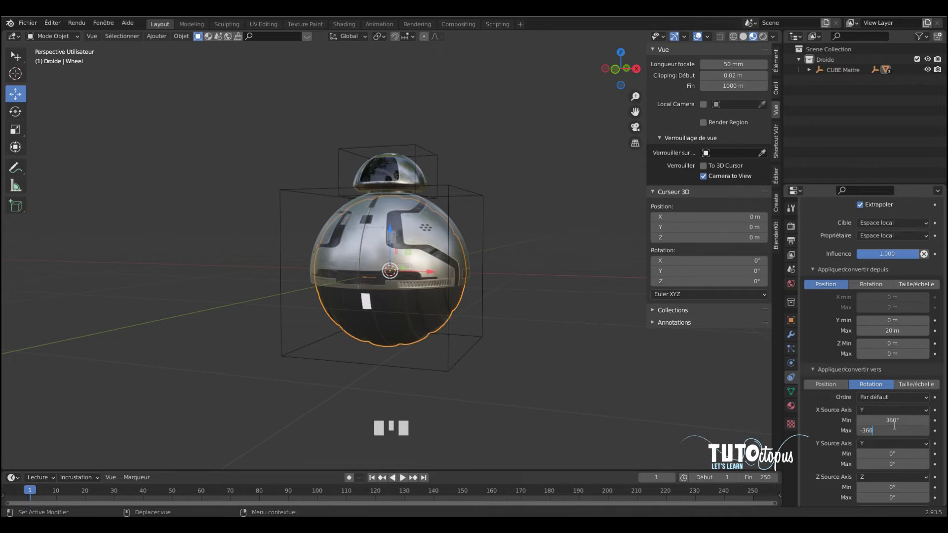
{"action": "key", "text": "Return"}
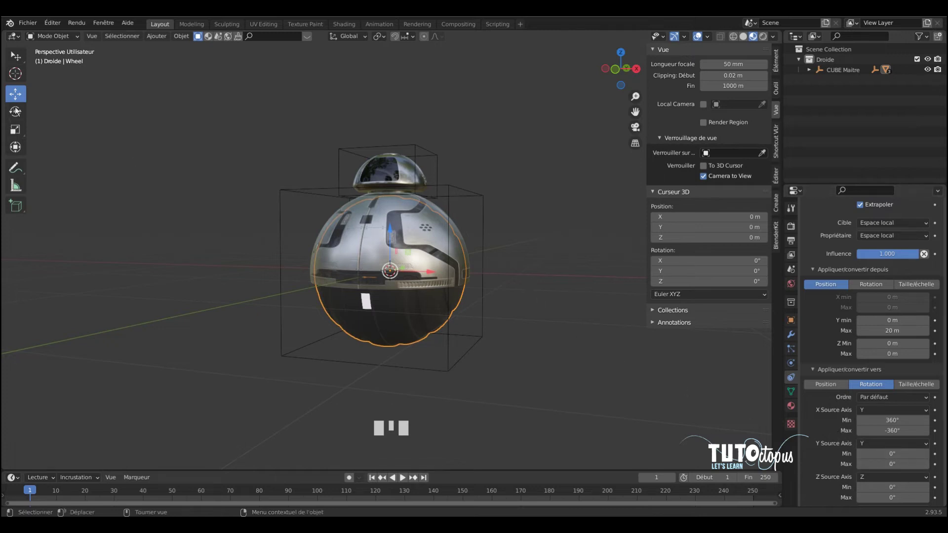
- Test the Wheel's rolling by moving CUBE Maitre about 0.99 m along Y, and undo the move
{"action": "left_click", "coordinate": [483, 197]}
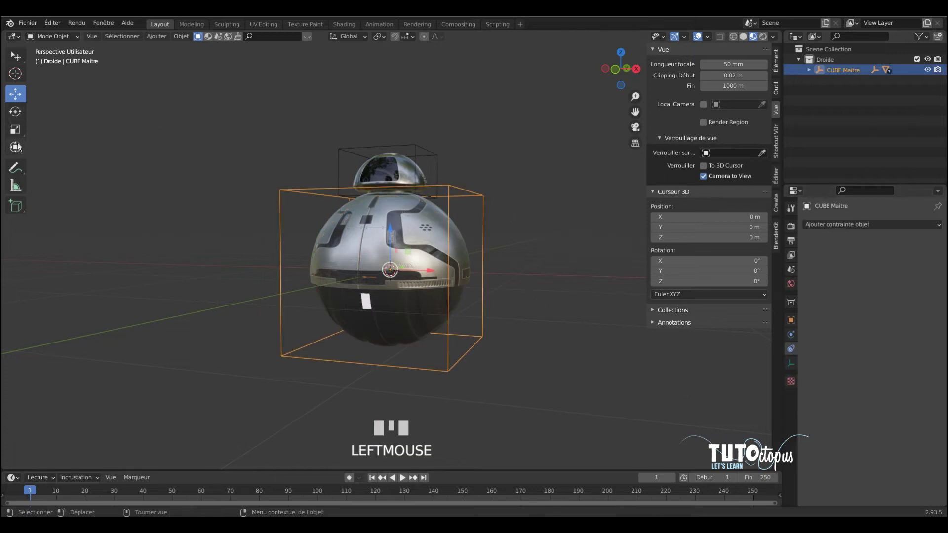
{"action": "middle_click_drag", "start_coordinate": [501, 281], "coordinate": [493, 284]}
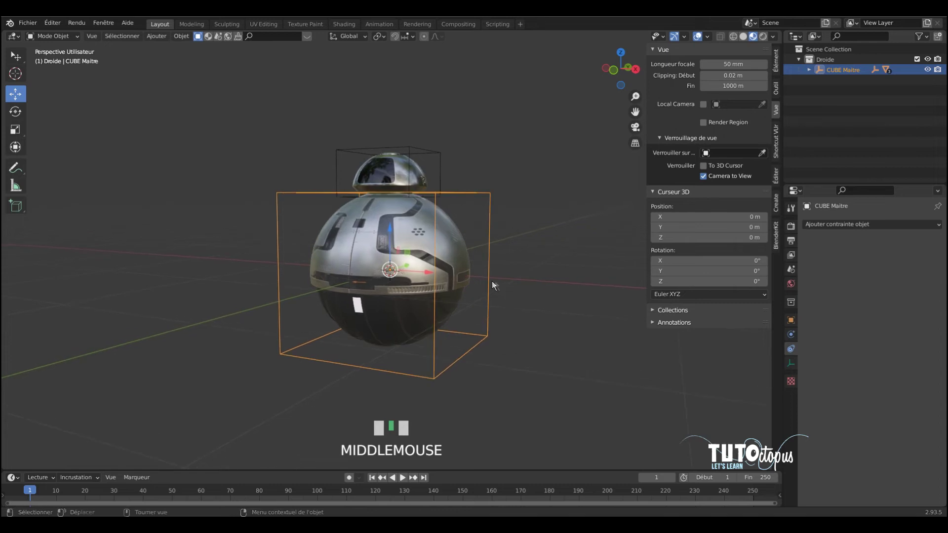
{"action": "left_click_drag", "start_coordinate": [415, 269], "coordinate": [513, 281]}
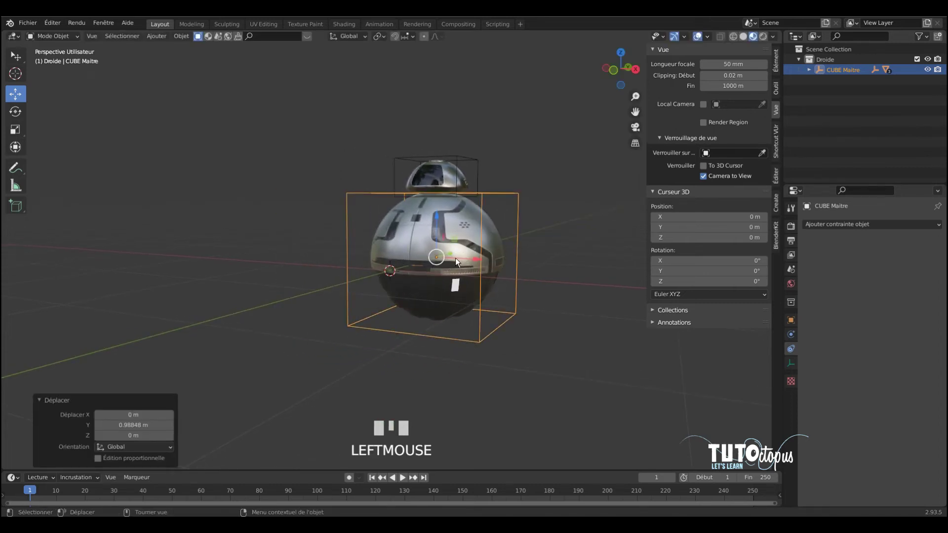
{"action": "key", "text": "ctrl+z"}
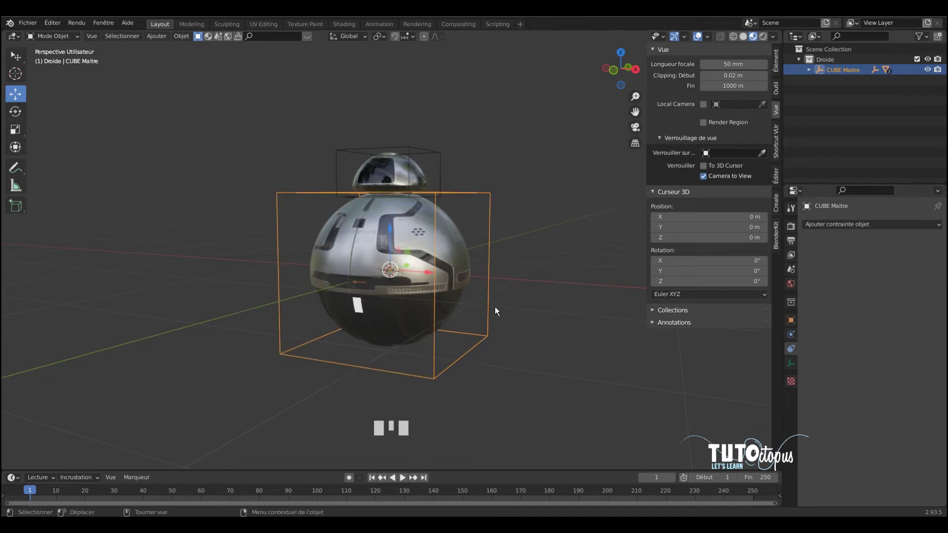
- Apply all transformations (Toutes les transformations) to the Wheel
{"action": "left_click", "coordinate": [349, 339]}
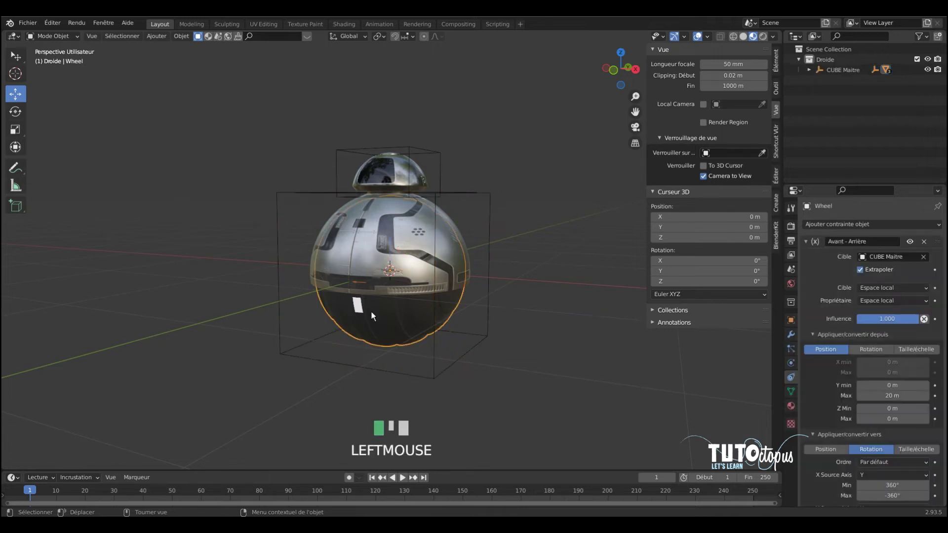
{"action": "key", "text": "ctrl+a"}
{"action": "left_click", "coordinate": [493, 141]}
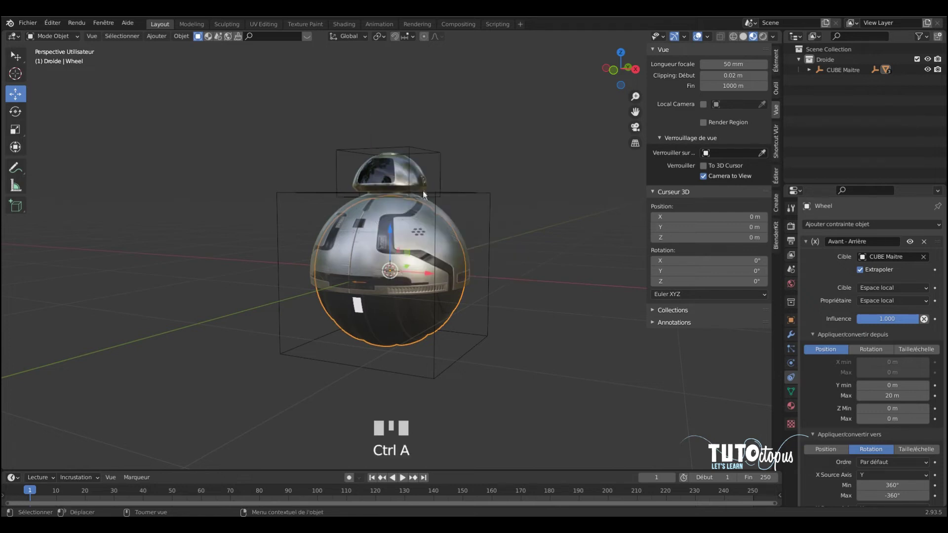
{"action": "key", "text": "ctrl+a"}
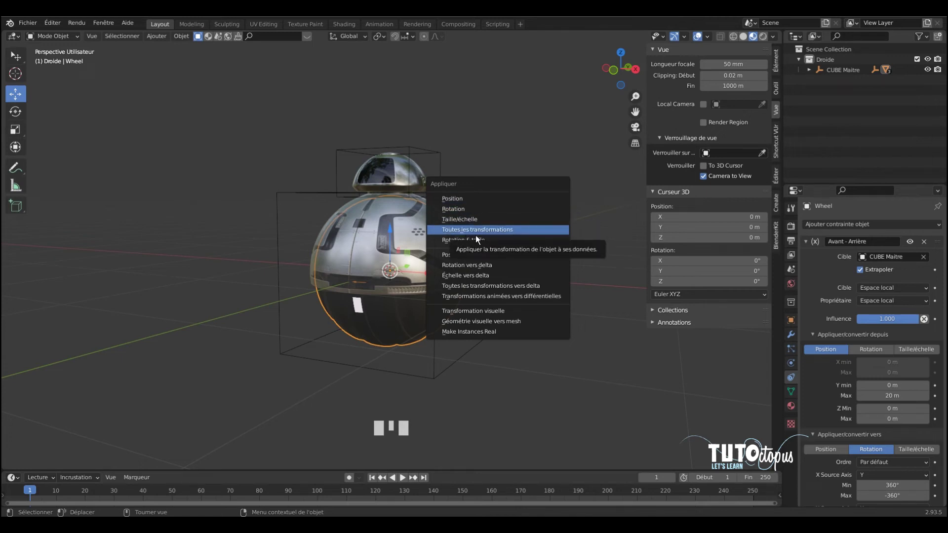
{"action": "left_click", "coordinate": [499, 234]}
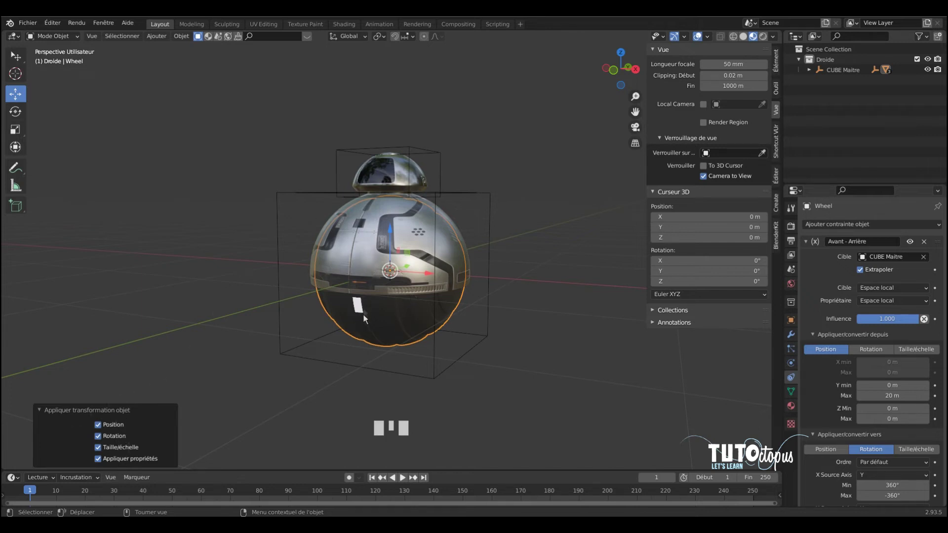
- Move CUBE Maitre about 0.66 m along Y to recheck the Wheel's rotation, and undo the move
{"action": "left_click", "coordinate": [493, 200]}
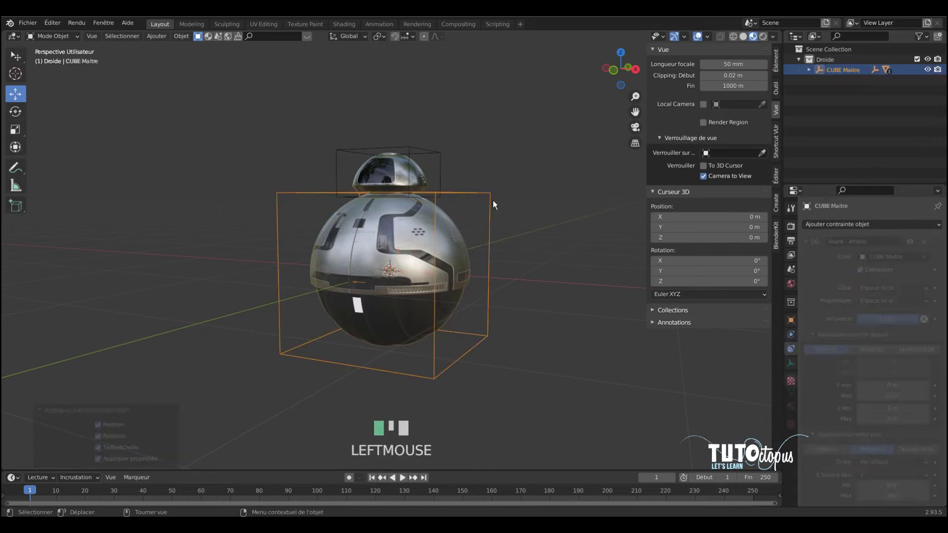
{"action": "left_click_drag", "start_coordinate": [415, 260], "coordinate": [463, 305]}
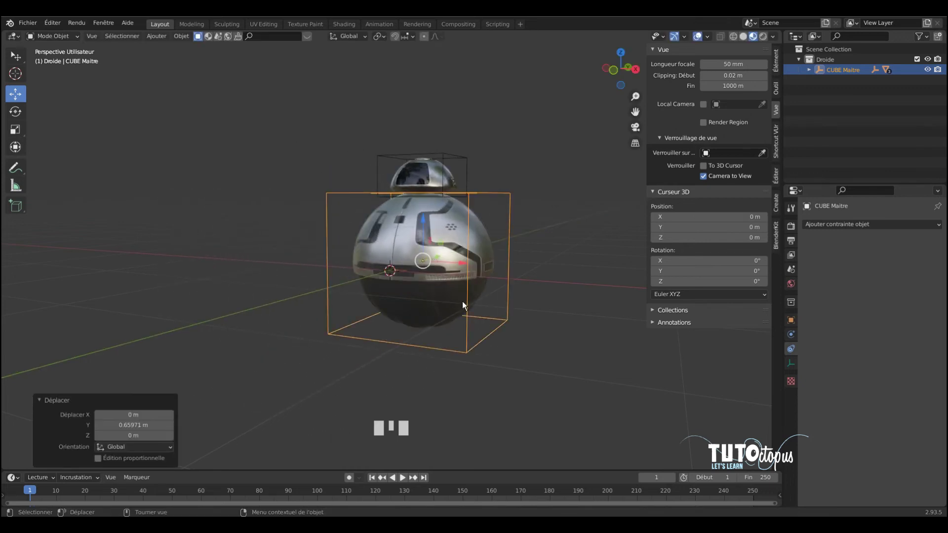
{"action": "key", "text": "ctrl+z"}
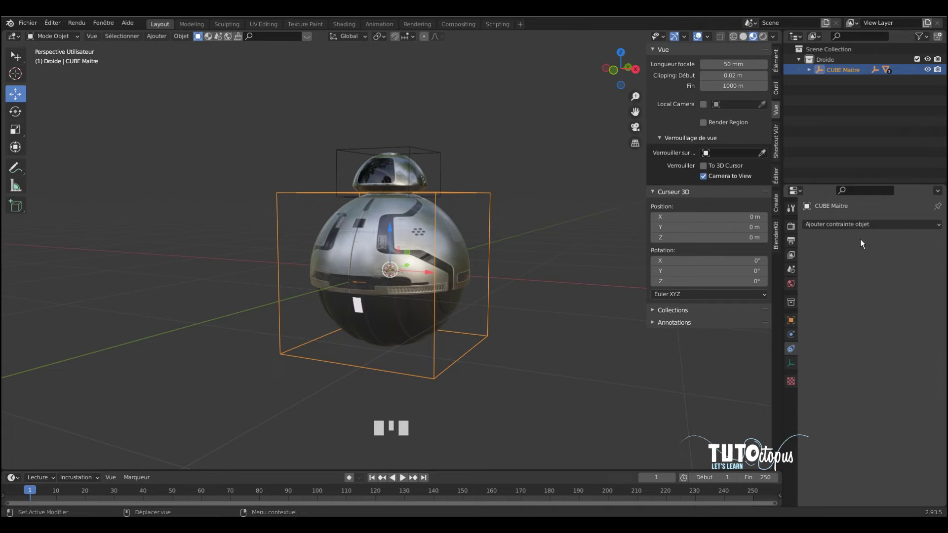
- Collapse the Avant - Arrière constraint on the Wheel and add a second Transformation constraint named Gauche - Droite
{"action": "left_click", "coordinate": [423, 312]}
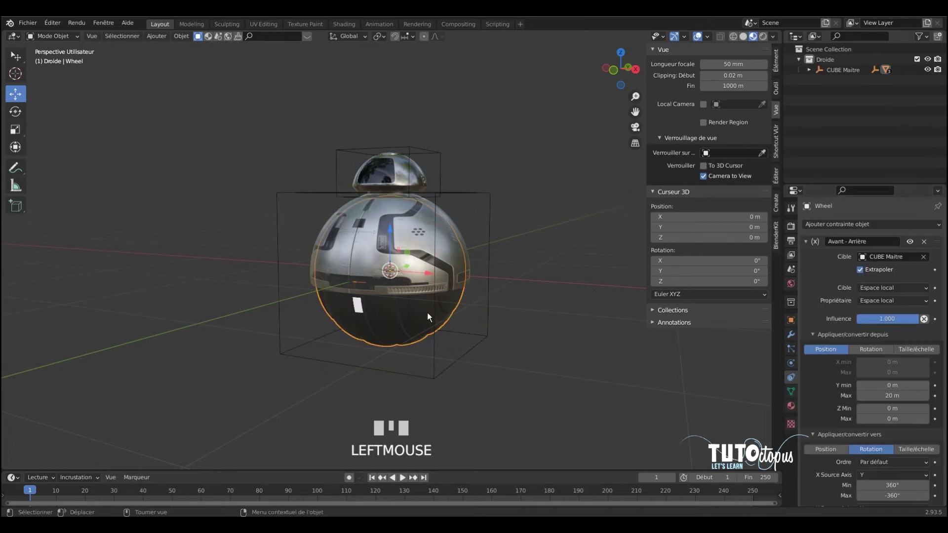
{"action": "left_click", "coordinate": [806, 241]}
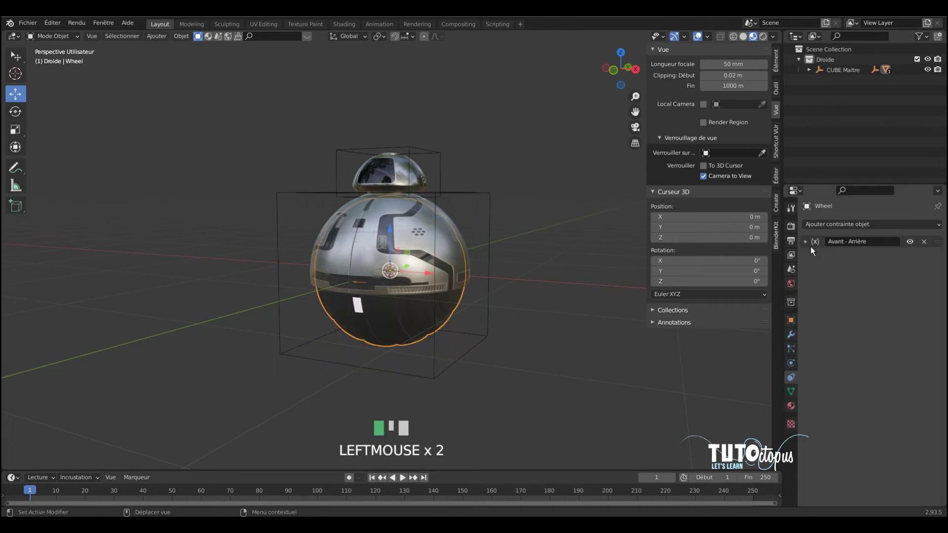
{"action": "left_click", "coordinate": [846, 225]}
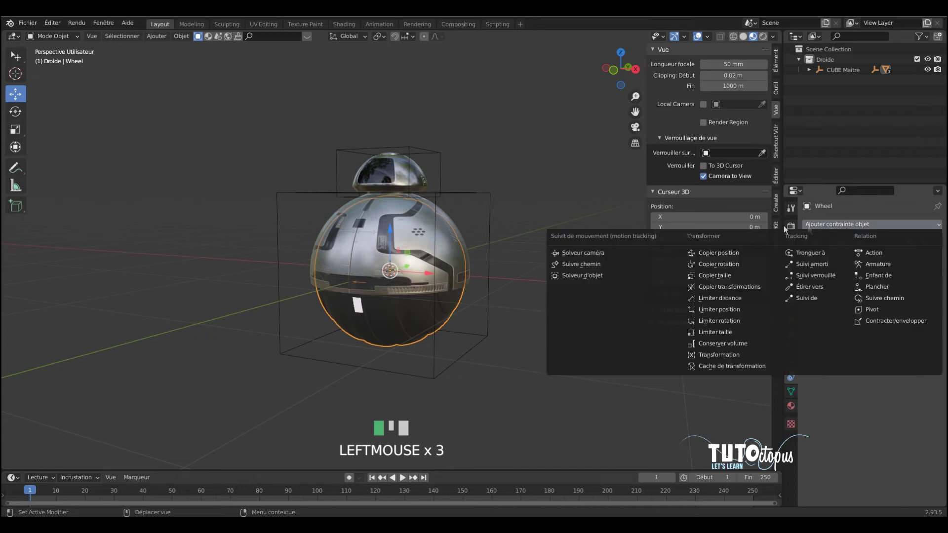
{"action": "left_click", "coordinate": [727, 356]}
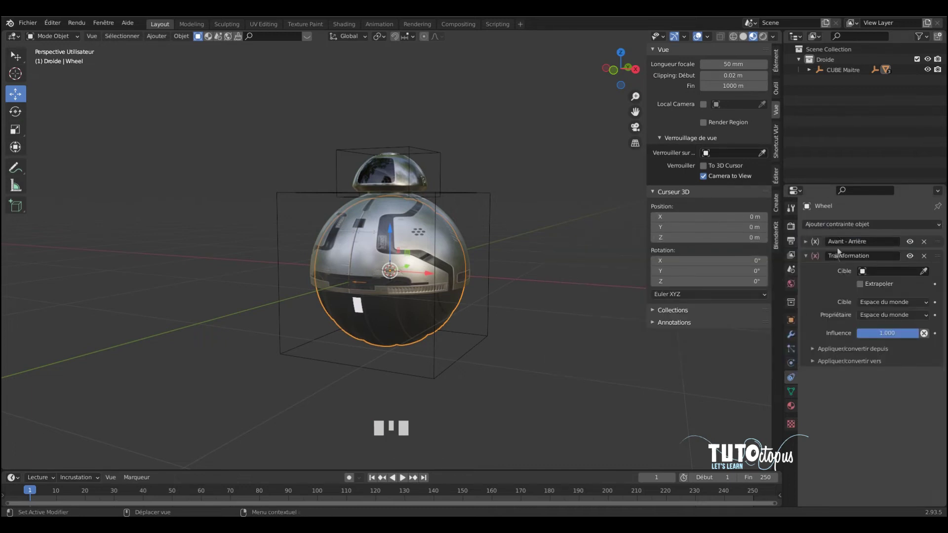
{"action": "left_click_drag", "start_coordinate": [876, 259], "coordinate": [803, 260]}
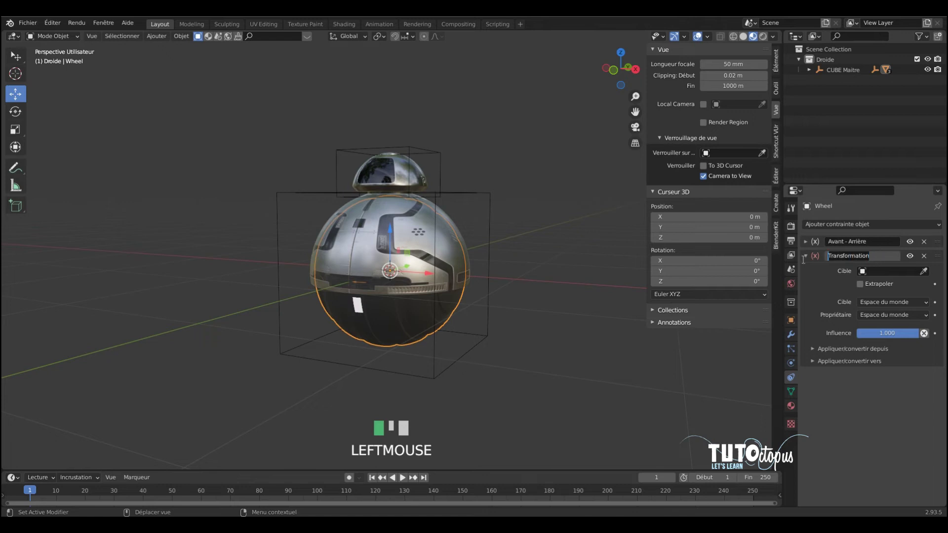
{"action": "type", "text": "Gau"}
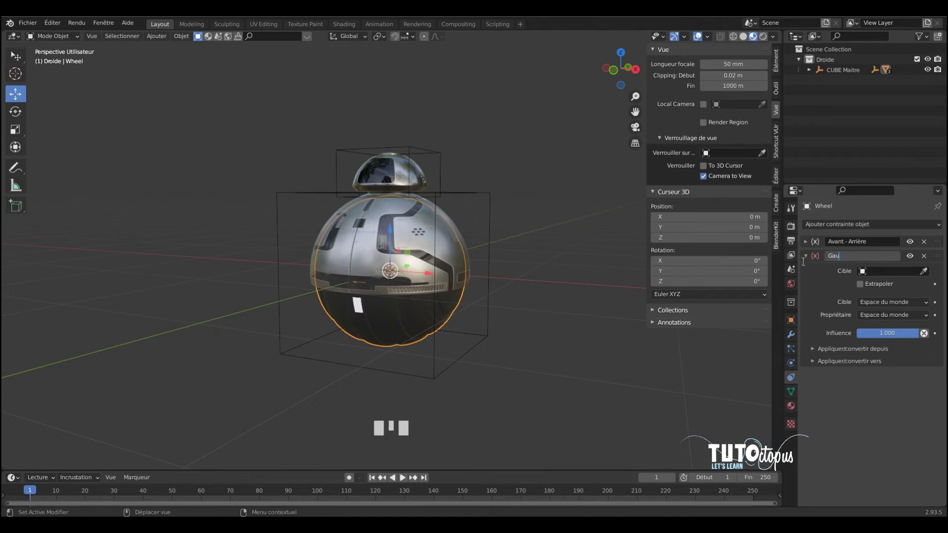
{"action": "type", "text": "che -"}
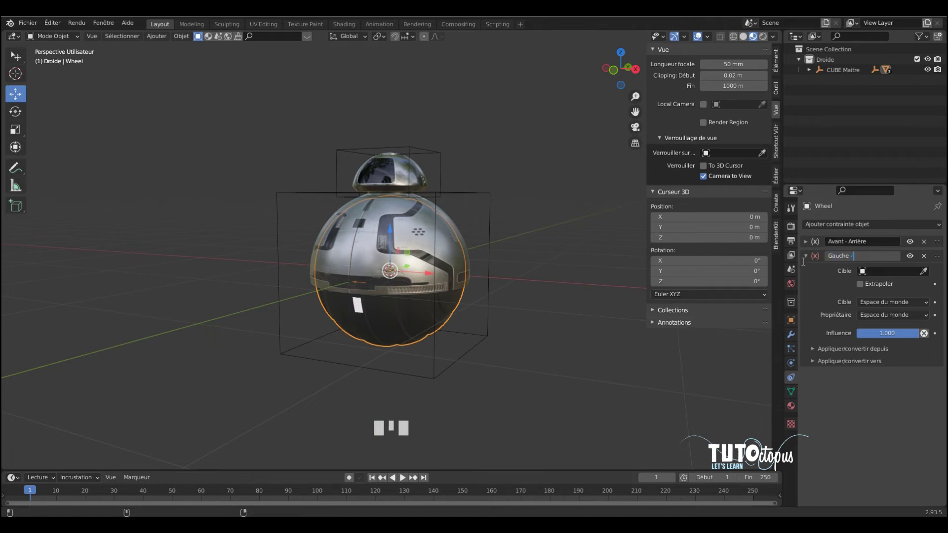
{"action": "type", "text": " Droite"}
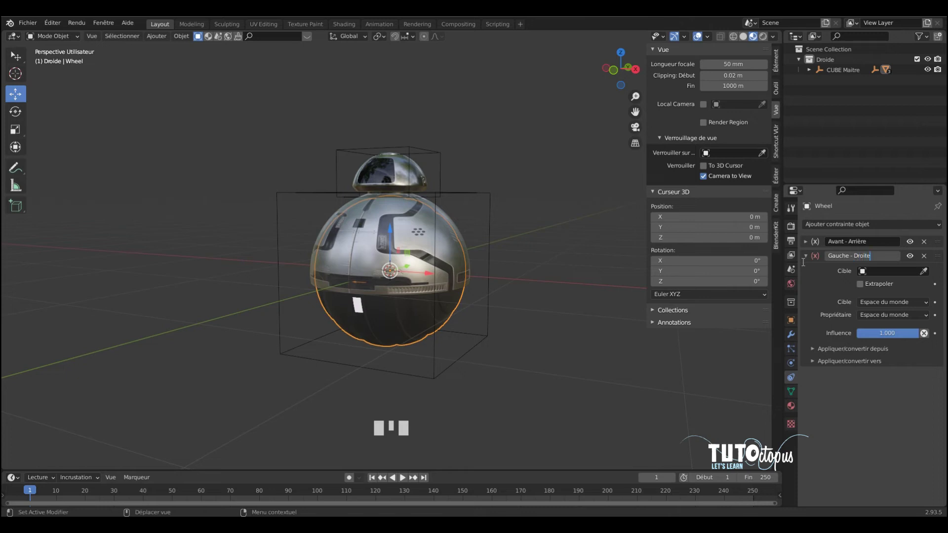
- Configure the Gauche - Droite constraint with CUBE Maitre as target, Extrapoler enabled, and both target and owner spaces set to Espace local
{"action": "left_click", "coordinate": [923, 271]}
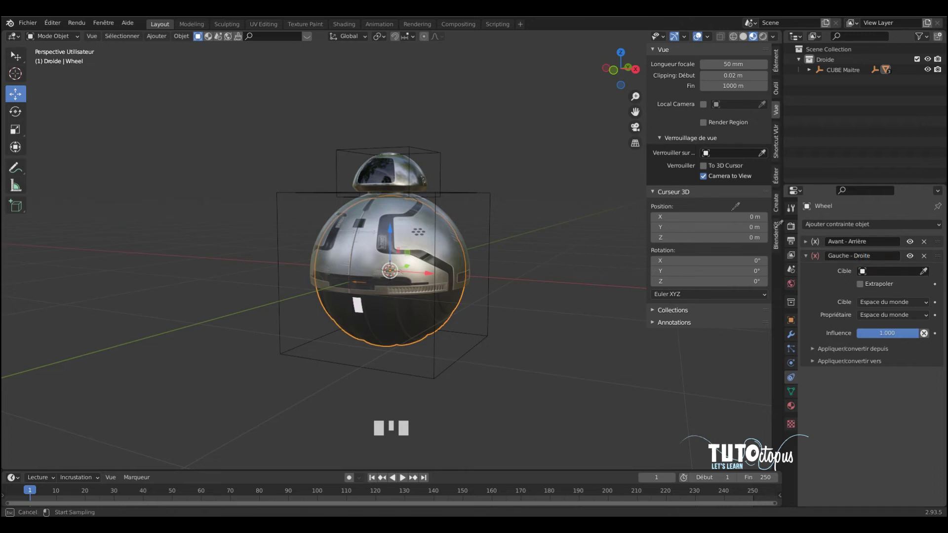
{"action": "left_click", "coordinate": [491, 199]}
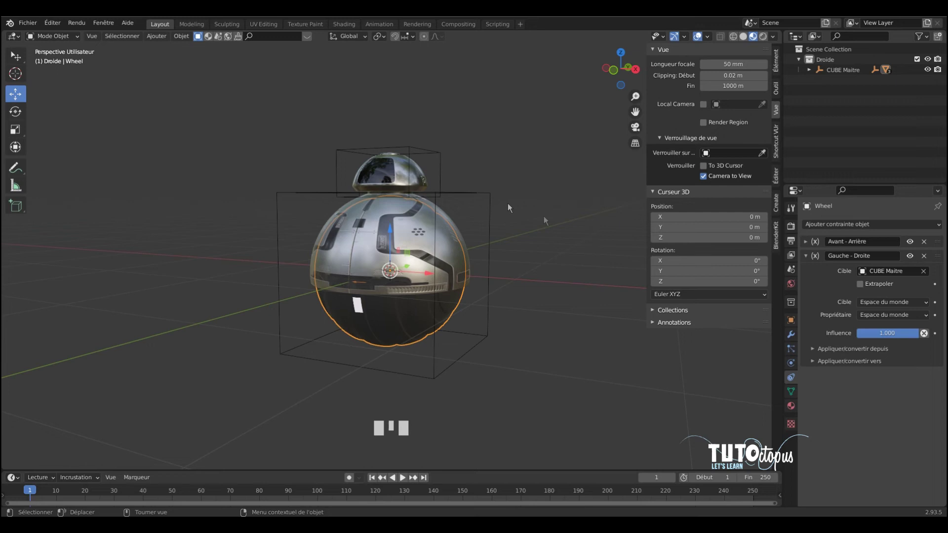
{"action": "left_click", "coordinate": [867, 289]}
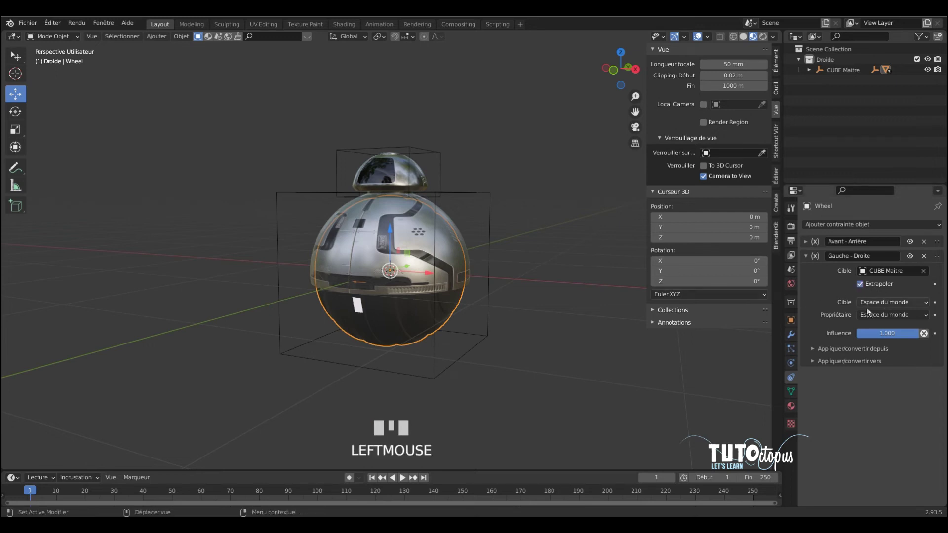
{"action": "left_click_drag", "start_coordinate": [868, 303], "coordinate": [887, 351]}
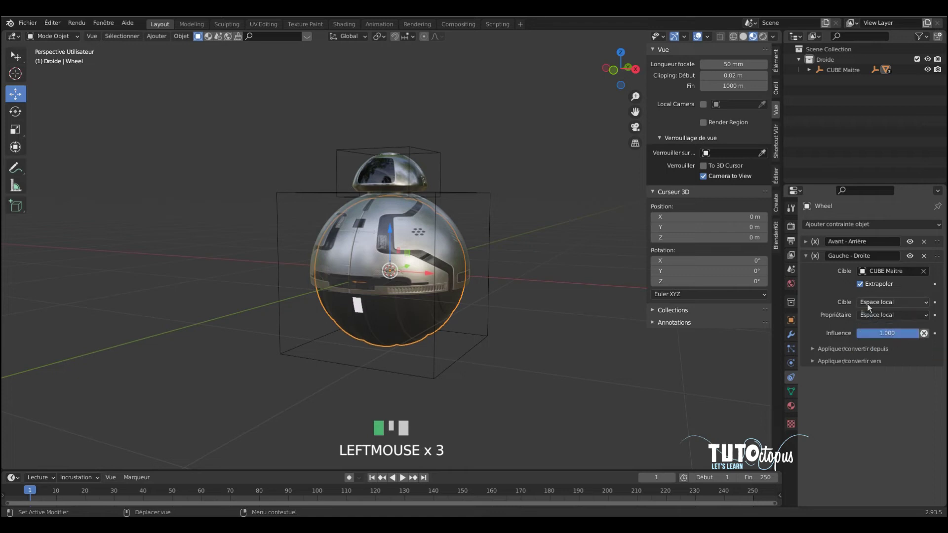
- Set the source position X Max of the Gauche - Droite constraint to 20 m and expand its Appliquer/convertir vers settings
{"action": "left_click", "coordinate": [836, 353]}
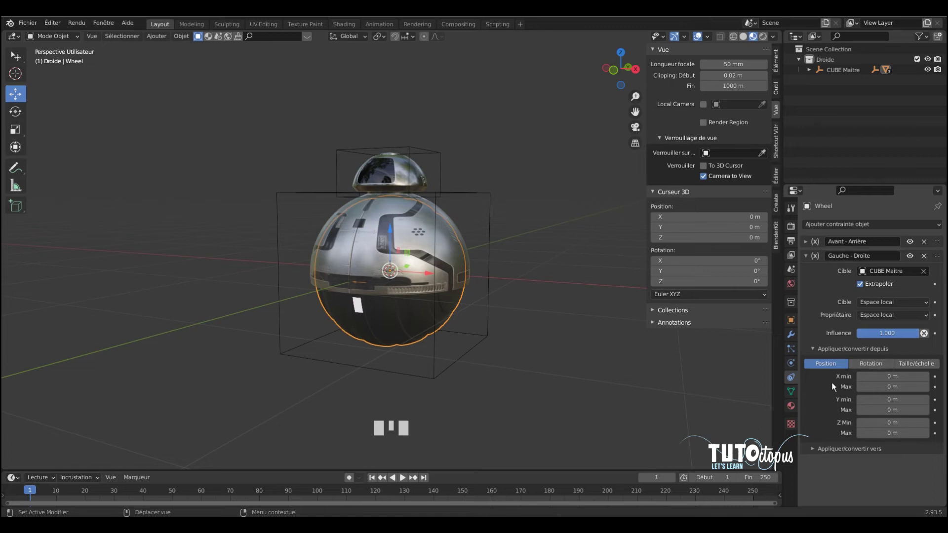
{"action": "left_click_drag", "start_coordinate": [869, 386], "coordinate": [902, 390]}
{"action": "left_click", "coordinate": [857, 450]}
{"action": "scroll", "coordinate": [859, 451], "scroll_direction": "down", "scroll_amount": 7}
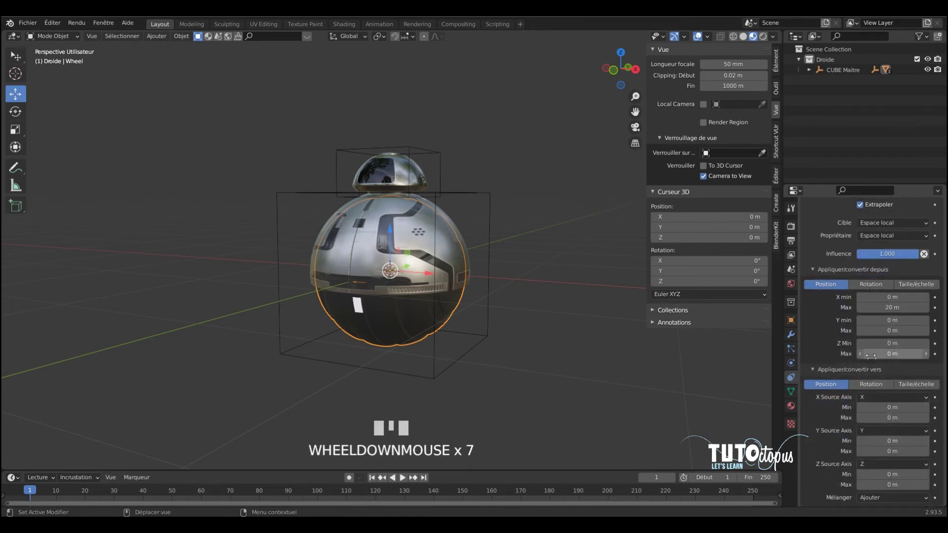
- Set the Gauche - Droite constraint to drive rotation, with X as the Y Source Axis, Min -360° and Max 360°
{"action": "left_click", "coordinate": [877, 385]}
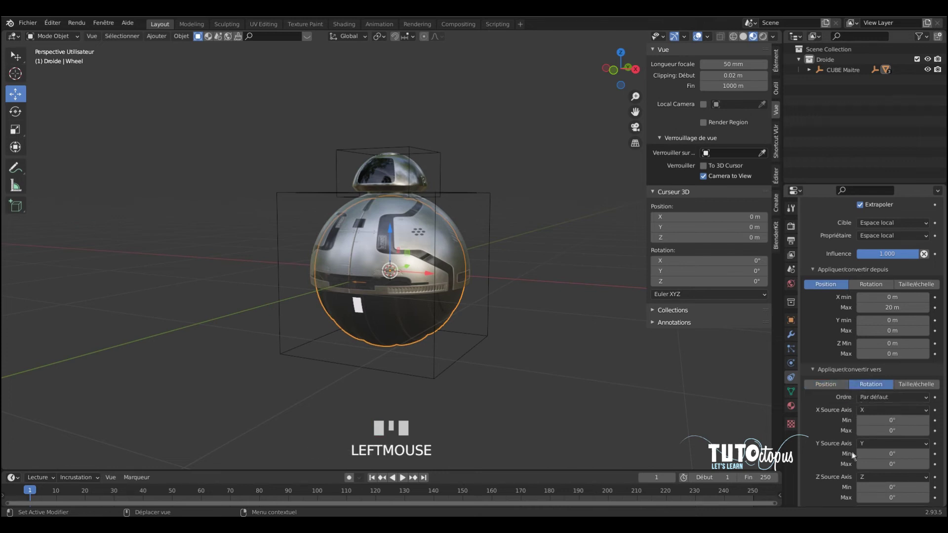
{"action": "left_click", "coordinate": [866, 445]}
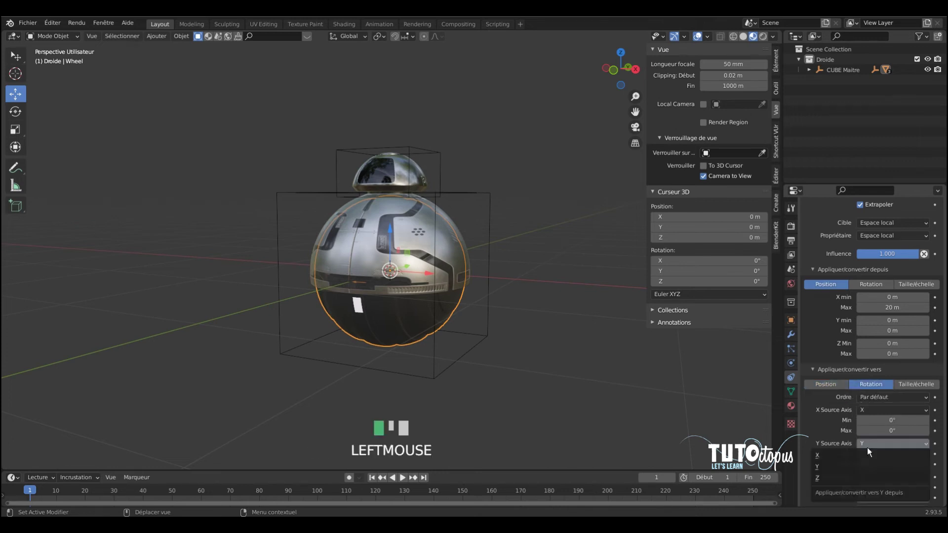
{"action": "double_click", "coordinate": [893, 454]}
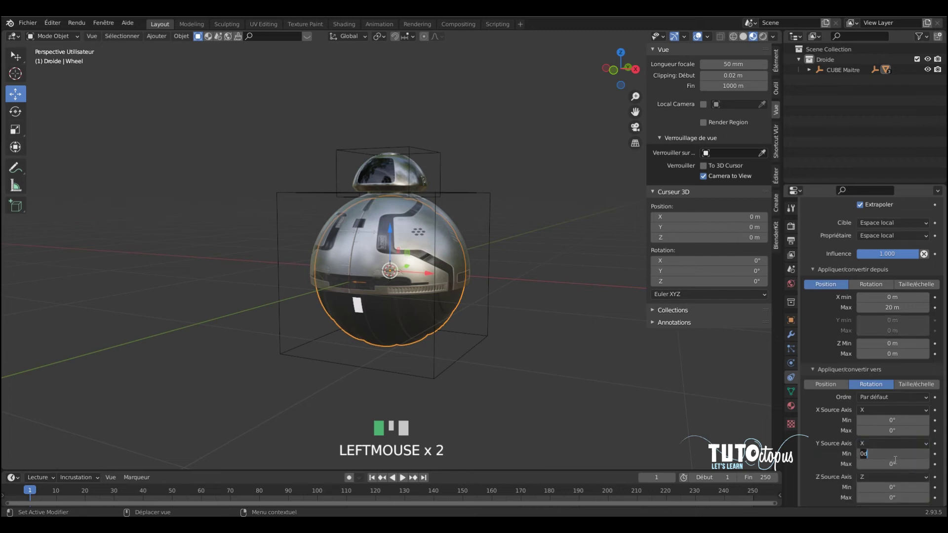
{"action": "type", "text": "-360"}
{"action": "key", "text": "Tab"}
{"action": "type", "text": "360"}
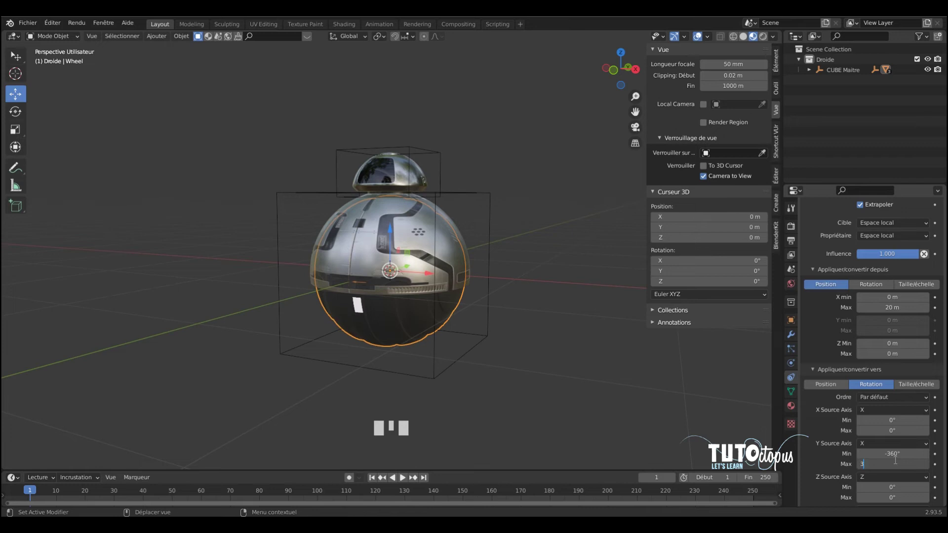
{"action": "left_click", "coordinate": [815, 458]}
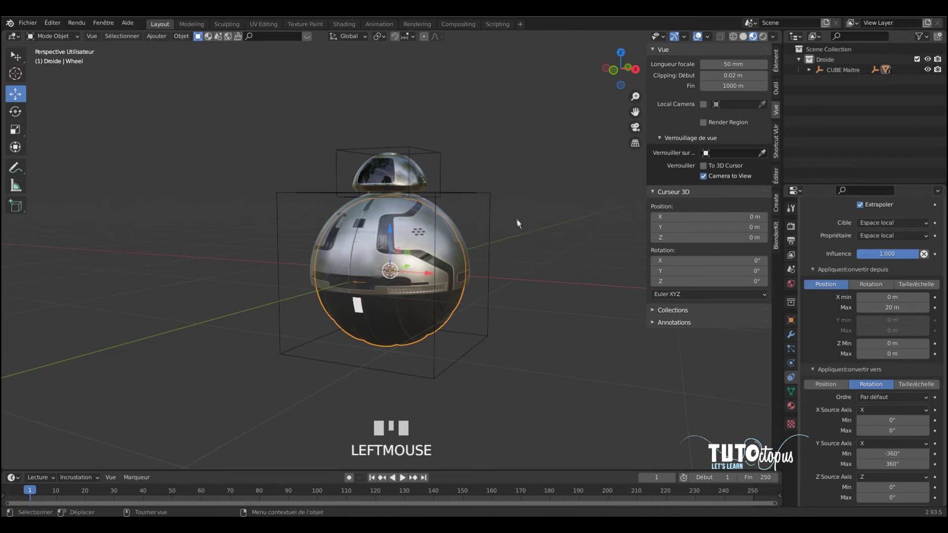
- Move CUBE Maitre about 1.31 m along X to test the Wheel's left-right roll, and undo the move
{"action": "left_click", "coordinate": [496, 202]}
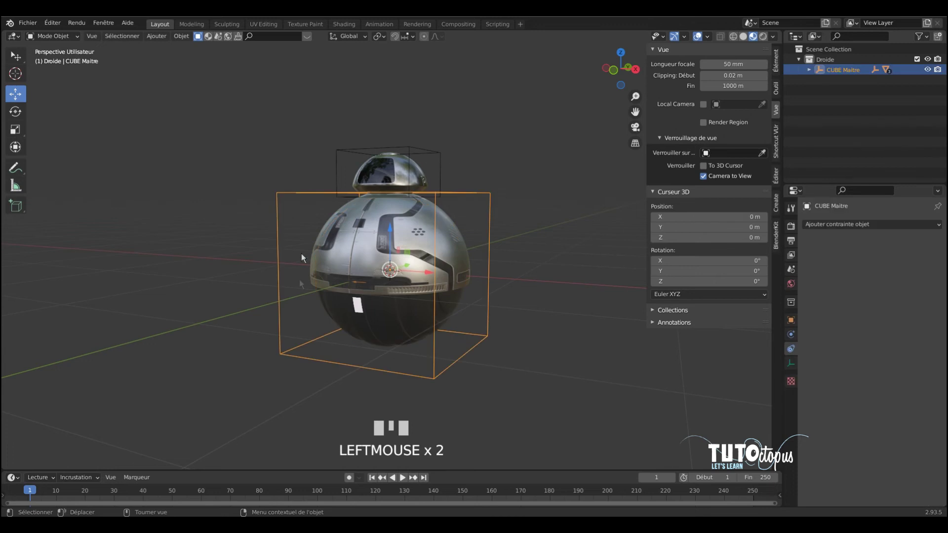
{"action": "left_click_drag", "start_coordinate": [436, 277], "coordinate": [606, 337]}
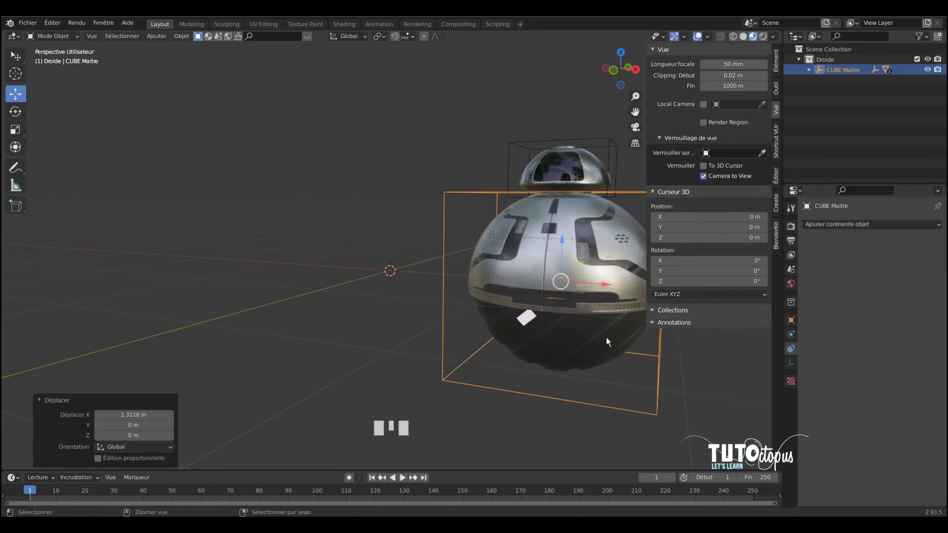
{"action": "key", "text": "ctrl+z"}
- Move CUBE Maitre freely in the horizontal plane with Z locked to test both rolls, cancel the move and deselect it
{"action": "scroll", "coordinate": [360, 243], "scroll_direction": "down", "scroll_amount": 3}
{"action": "middle_click_drag", "start_coordinate": [461, 201], "coordinate": [458, 226]}
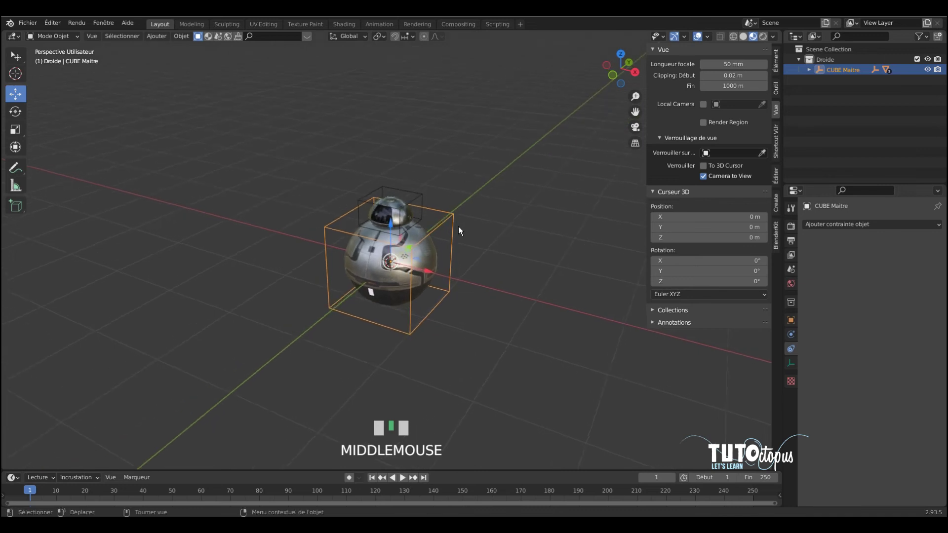
{"action": "key", "text": "g"}
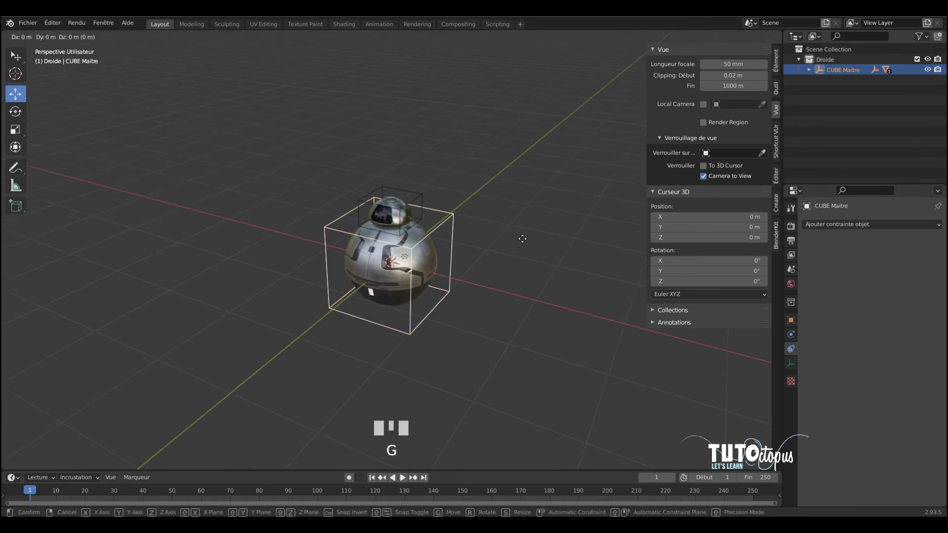
{"action": "key", "text": "shift+z"}
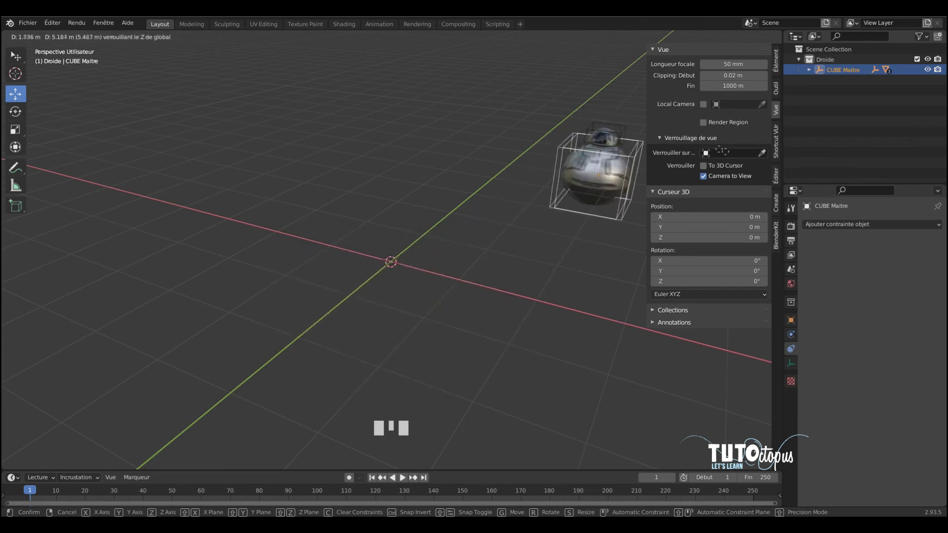
{"action": "right_click", "coordinate": [336, 170]}
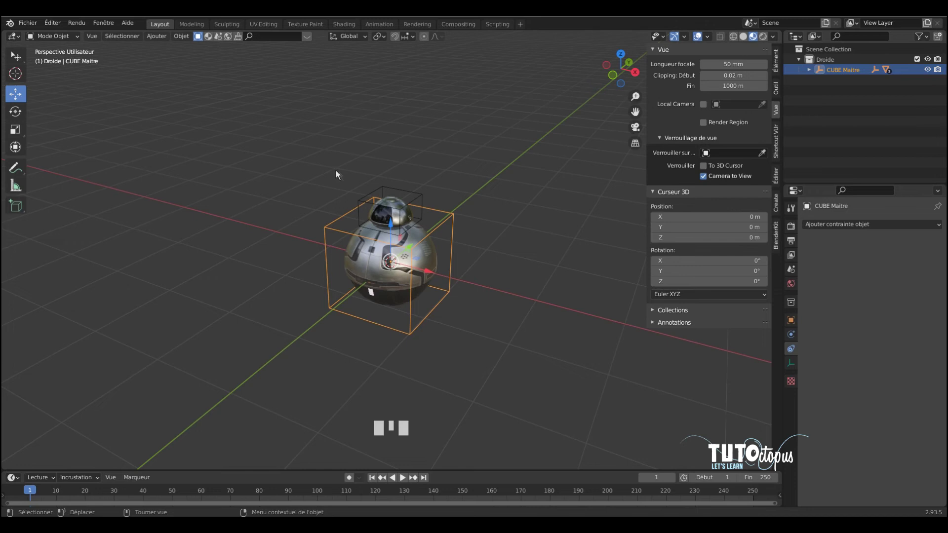
{"action": "left_click", "coordinate": [422, 162]}
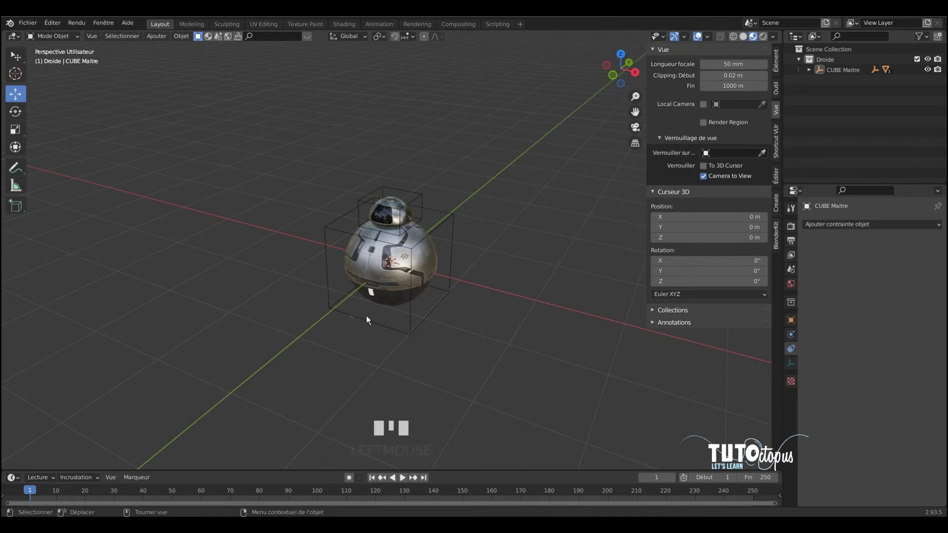
- Expand the Wheel's Avant - Arrière constraint and set its source position Y Max to 2 m
{"action": "scroll", "coordinate": [401, 268], "scroll_direction": "up", "scroll_amount": 4}
{"action": "middle_click_drag", "start_coordinate": [408, 269], "coordinate": [411, 232]}
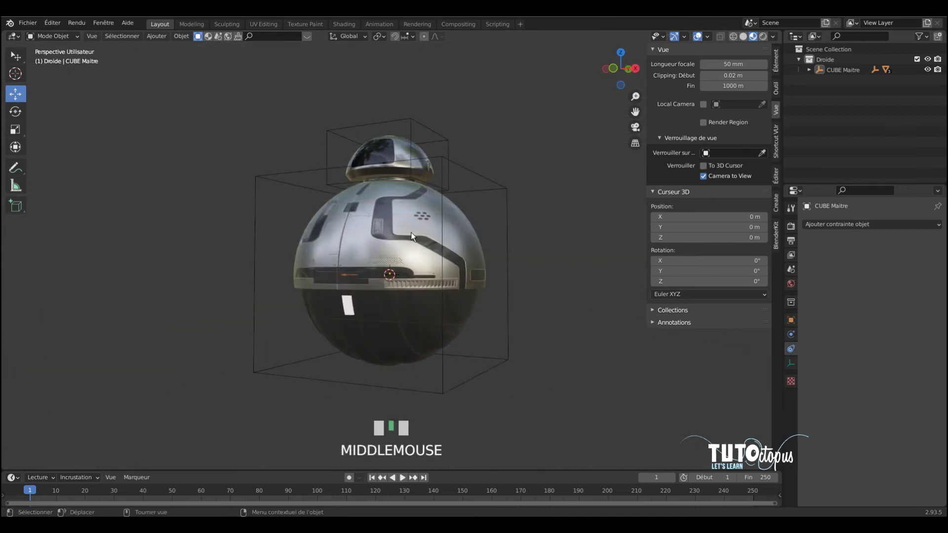
{"action": "left_click", "coordinate": [407, 324]}
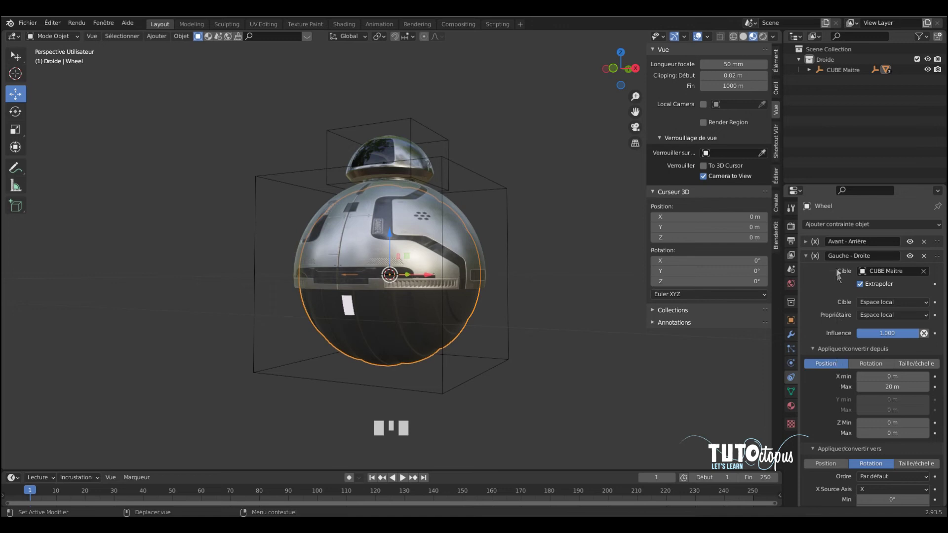
{"action": "left_click", "coordinate": [814, 250]}
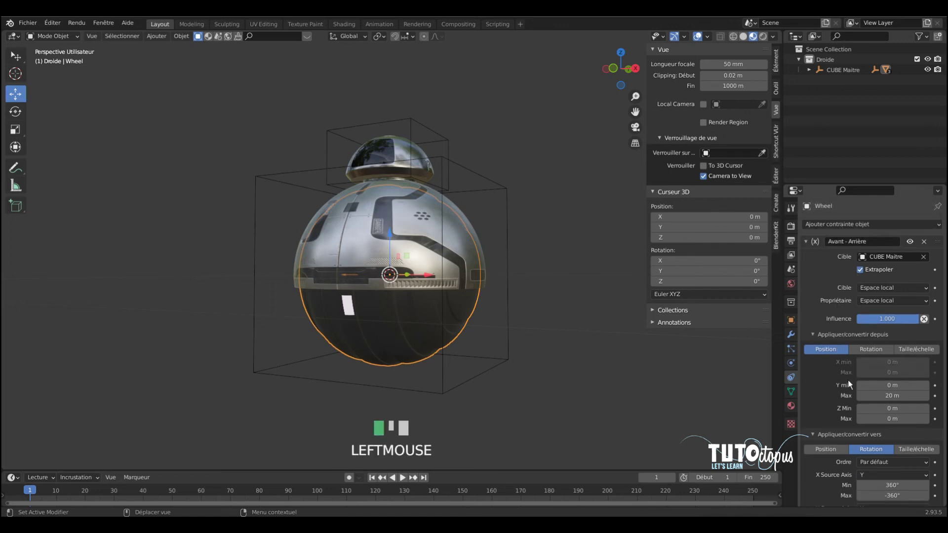
{"action": "double_click", "coordinate": [886, 398]}
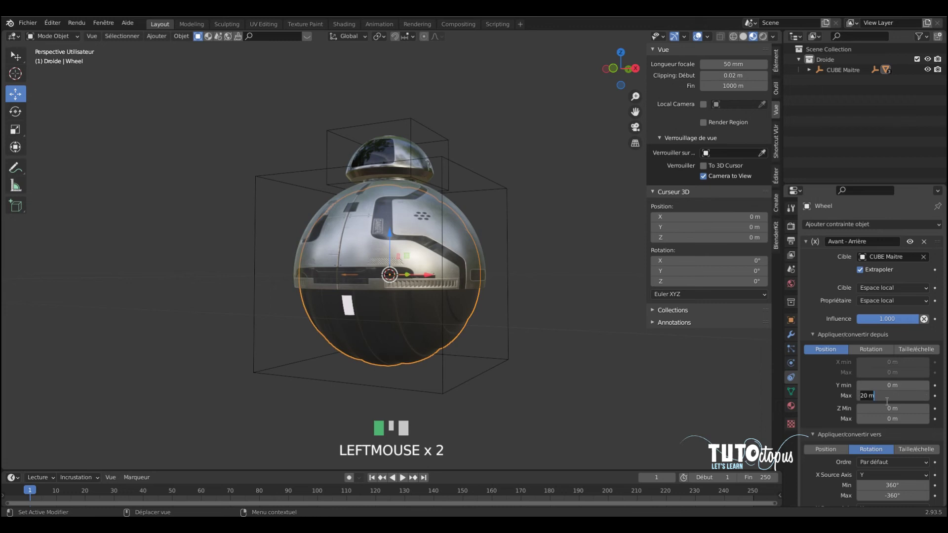
{"action": "key", "text": "BackSpace"}
{"action": "key", "text": "BackSpace"}
{"action": "key", "text": "BackSpace"}
{"action": "key", "text": "Return"}
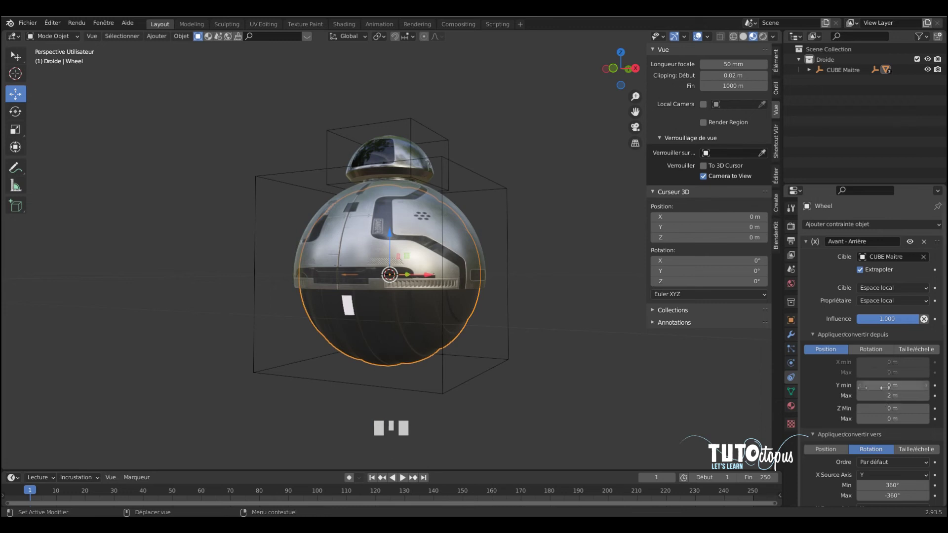
- Move CUBE Maitre about -0.22 m along Y to test the Wheel's roll speed, and undo the move
{"action": "left_click", "coordinate": [495, 192]}
{"action": "scroll", "coordinate": [523, 296], "scroll_direction": "down", "scroll_amount": 2}
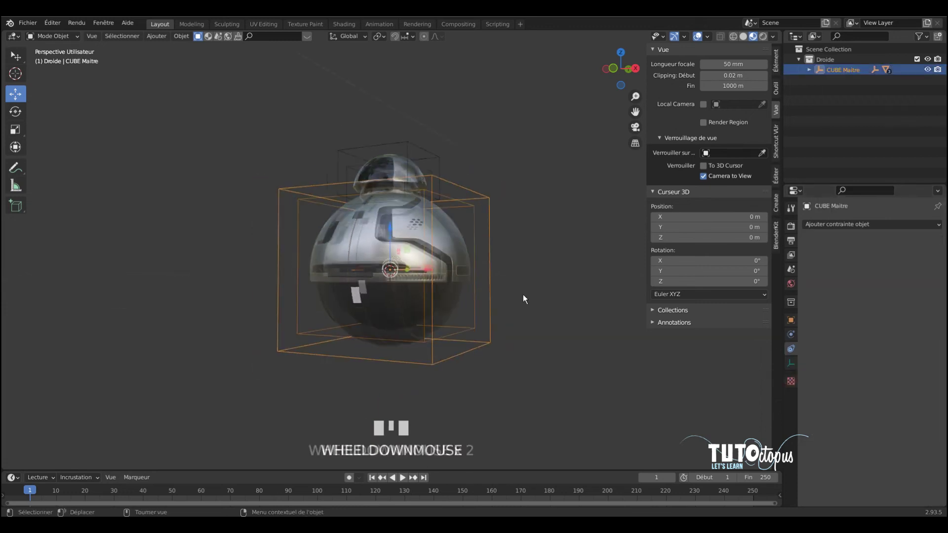
{"action": "middle_click_drag", "start_coordinate": [523, 296], "coordinate": [416, 276]}
{"action": "left_click_drag", "start_coordinate": [398, 266], "coordinate": [407, 300]}
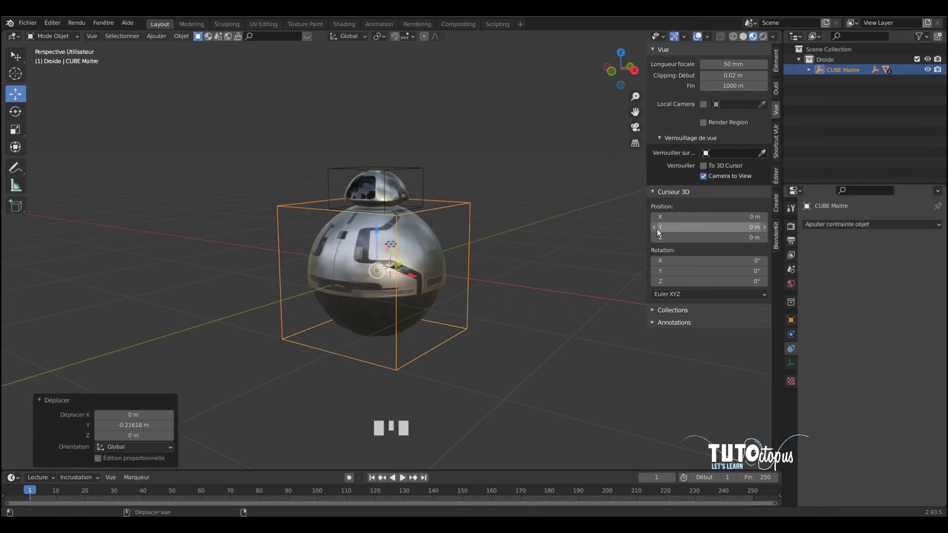
{"action": "key", "text": "ctrl+z"}
- Set the source position Y Max of the Wheel's Avant - Arrière constraint to 50 m
{"action": "left_click", "coordinate": [439, 299]}
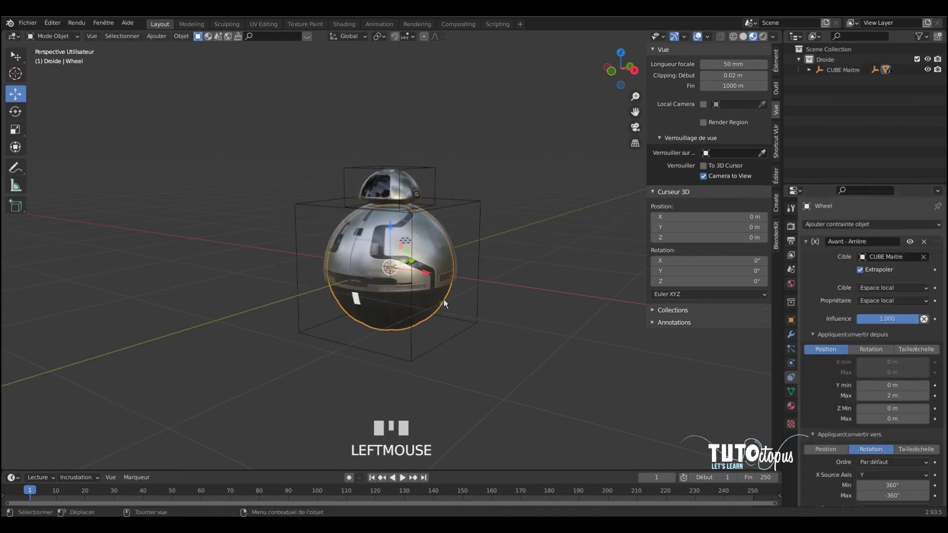
{"action": "double_click", "coordinate": [878, 396]}
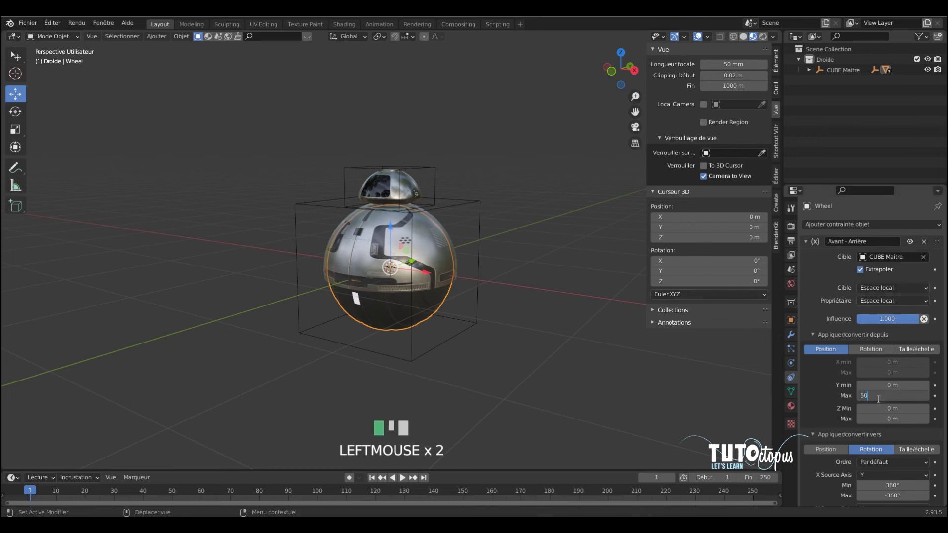
{"action": "type", "text": "50"}
{"action": "key", "text": "Return"}
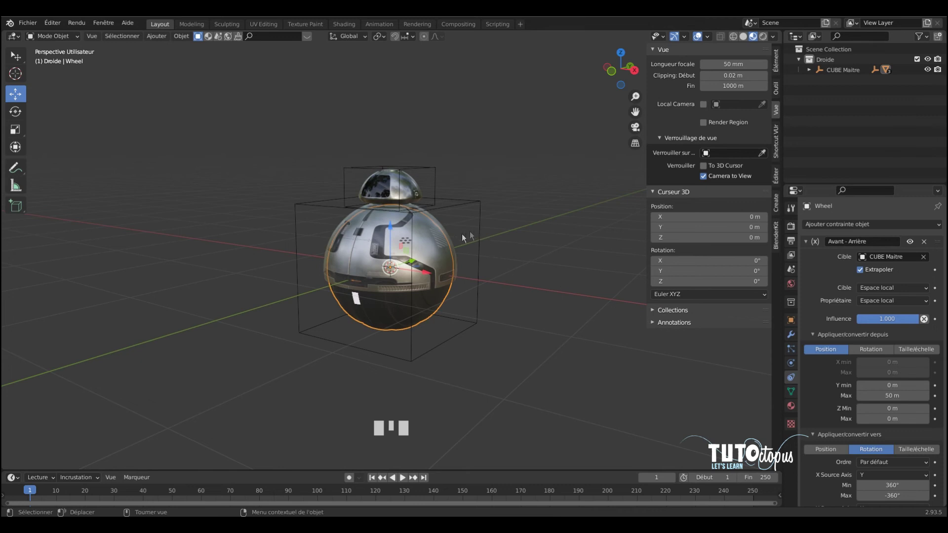
- Move CUBE Maitre about 1.21 m along Y to test the Wheel's roll speed, and undo the move
{"action": "left_click", "coordinate": [479, 208]}
{"action": "left_click_drag", "start_coordinate": [428, 263], "coordinate": [491, 287]}
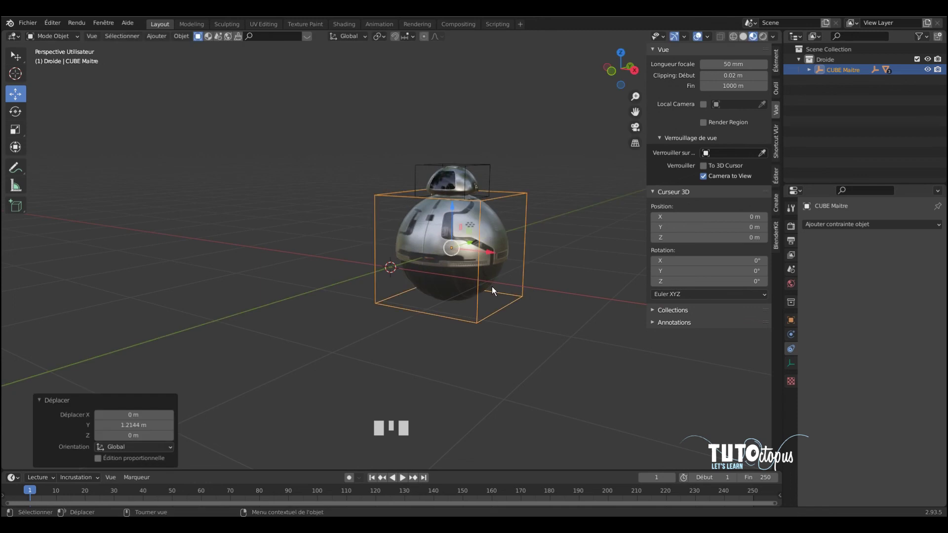
{"action": "key", "text": "ctrl+z"}
- Set the source position Y Max of the Wheel's Avant - Arrière constraint back to 20 m
{"action": "left_click", "coordinate": [394, 315]}
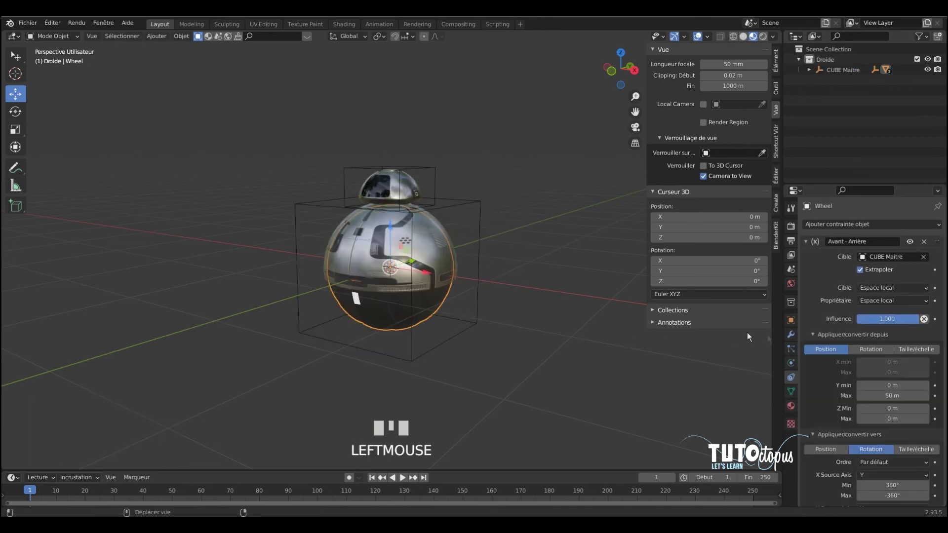
{"action": "double_click", "coordinate": [878, 395]}
{"action": "type", "text": "20"}
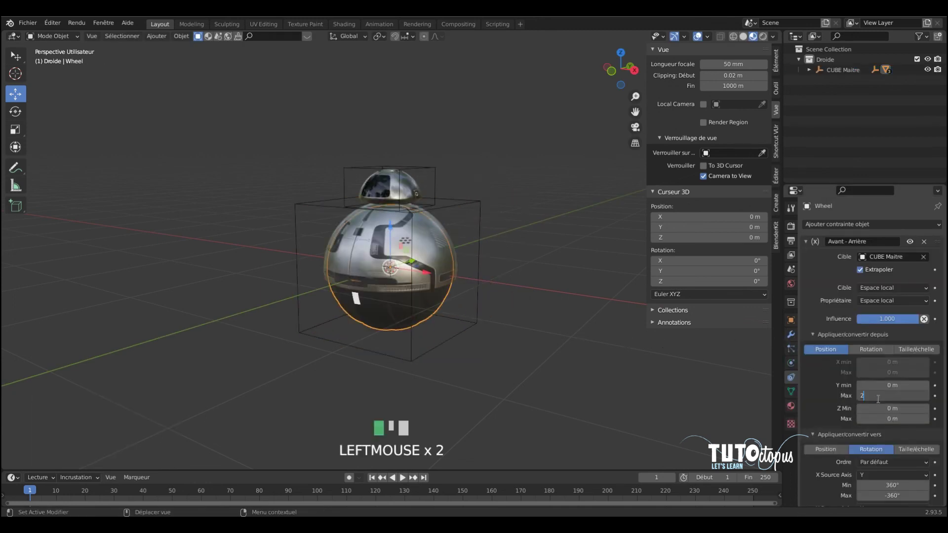
{"action": "key", "text": "Return"}
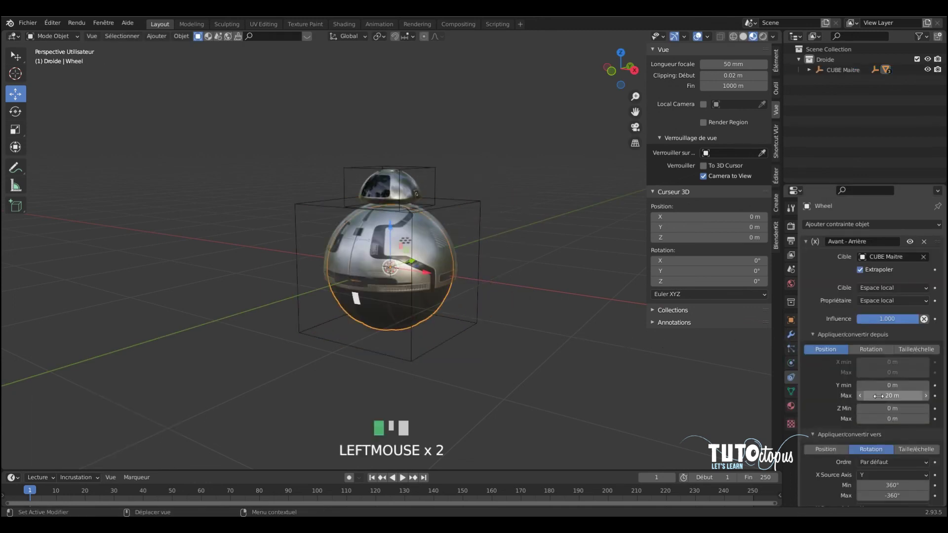
- Move CUBE Maitre to check the Wheel's roll with the restored range, undo the move and deselect the cube
{"action": "left_click", "coordinate": [476, 205]}
{"action": "left_click_drag", "start_coordinate": [419, 268], "coordinate": [313, 316]}
{"action": "key", "text": "ctrl+z"}
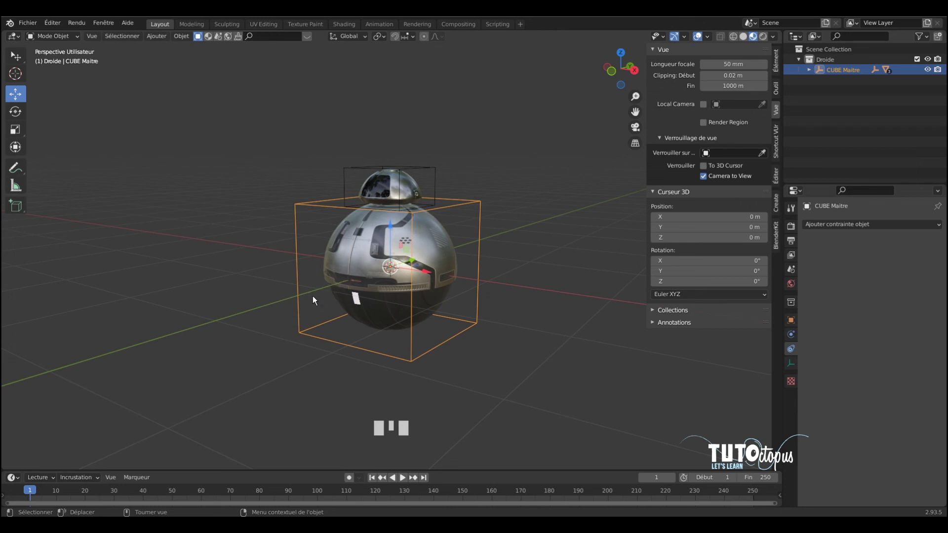
{"action": "left_click", "coordinate": [526, 182]}
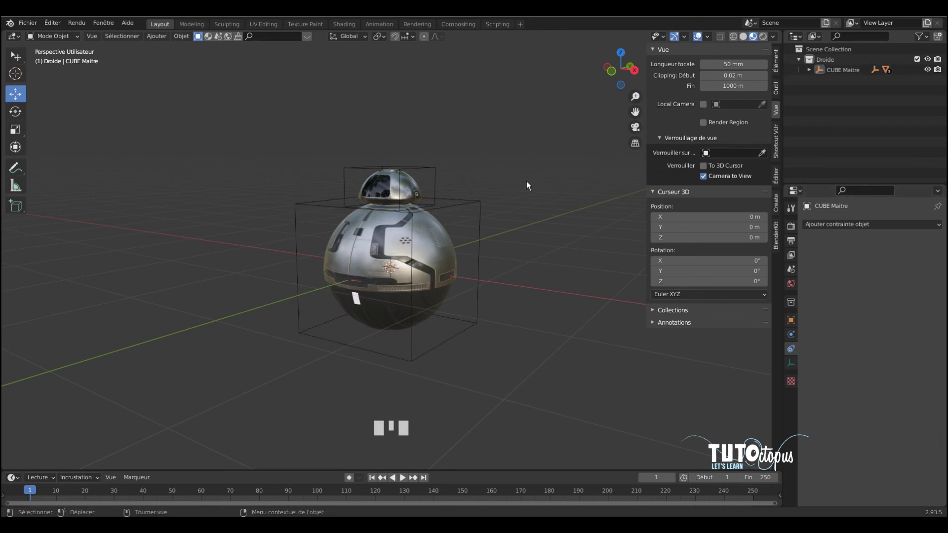
- Put the Wheel in Edit mode and try to remove its Emission material slot
{"action": "left_click", "coordinate": [395, 316]}
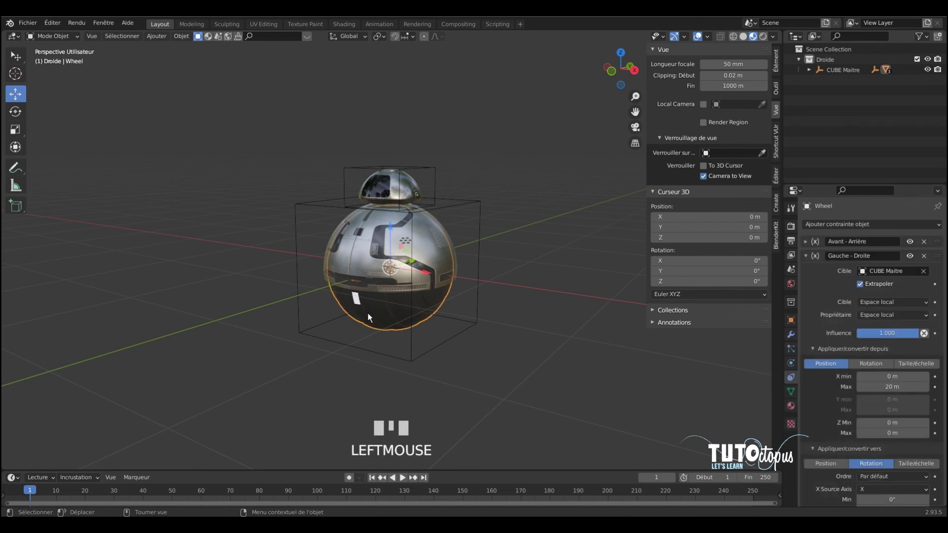
{"action": "key", "text": "KP_Decimal"}
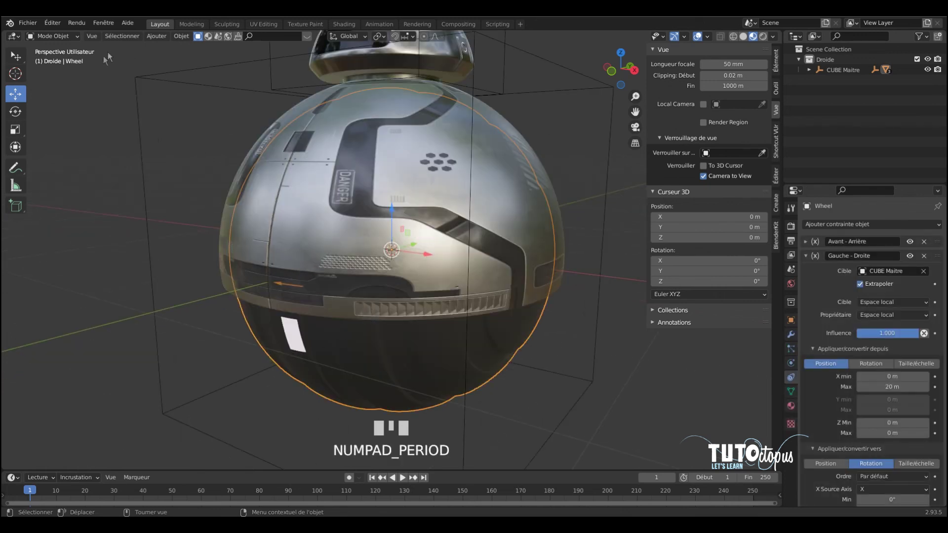
{"action": "left_click", "coordinate": [51, 36]}
{"action": "left_click", "coordinate": [63, 67]}
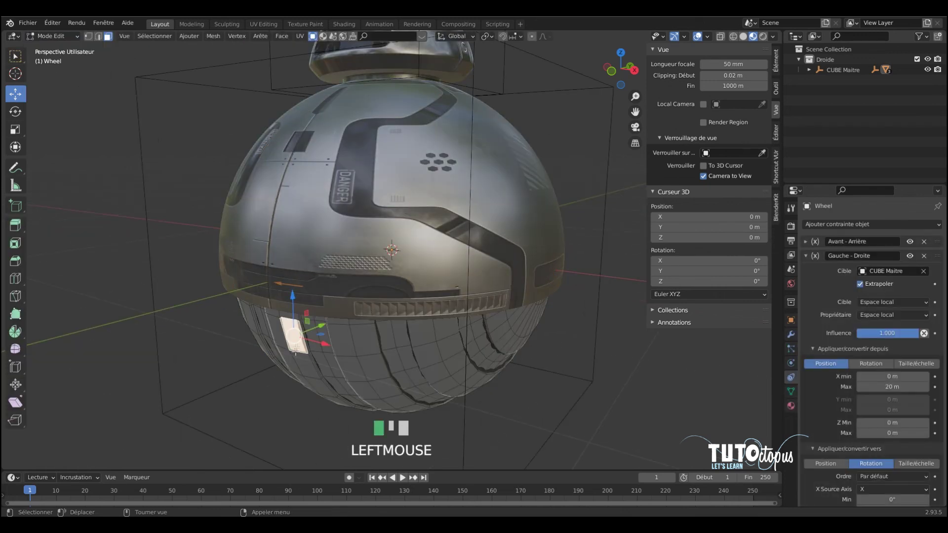
{"action": "left_click", "coordinate": [790, 406]}
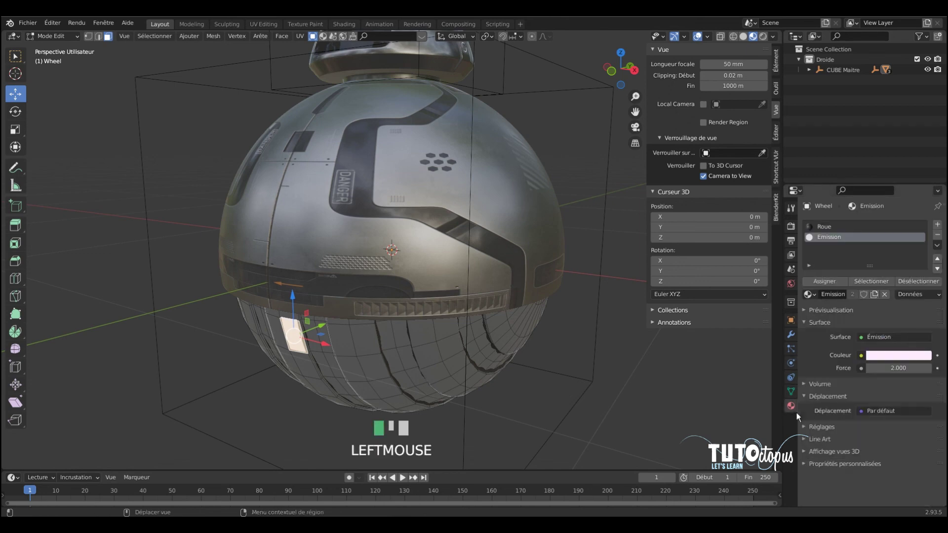
{"action": "left_click", "coordinate": [937, 234]}
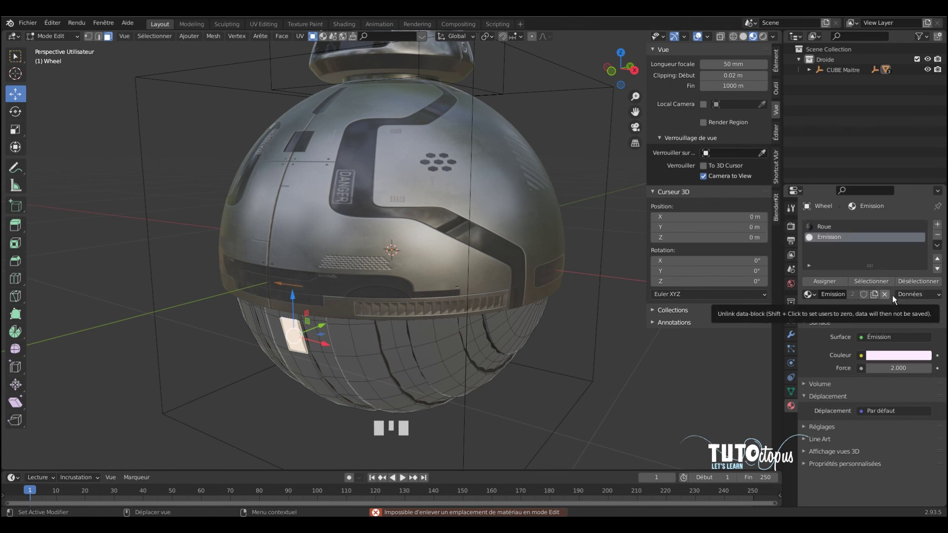
- Return the Wheel to Object mode and remove its Emission material slot
{"action": "left_click", "coordinate": [70, 39]}
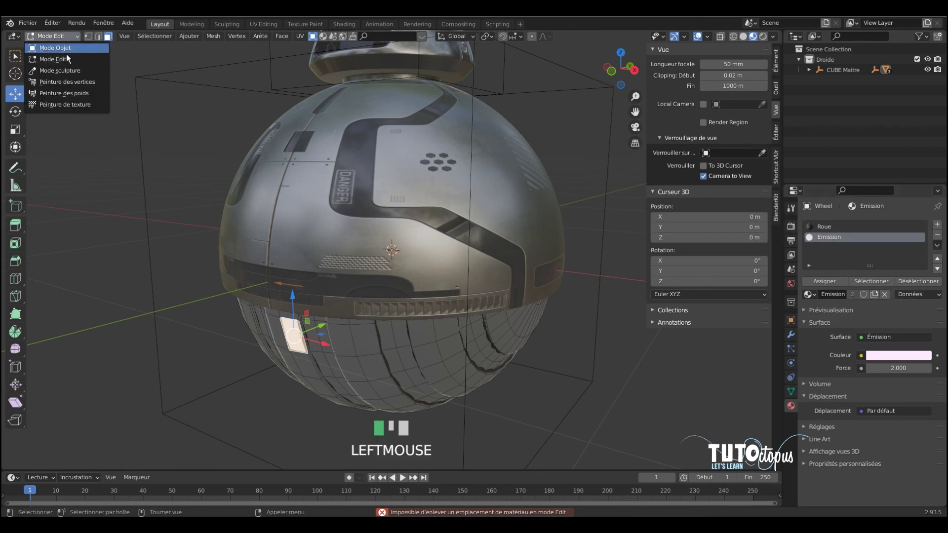
{"action": "left_click", "coordinate": [64, 48]}
{"action": "left_click", "coordinate": [937, 234]}
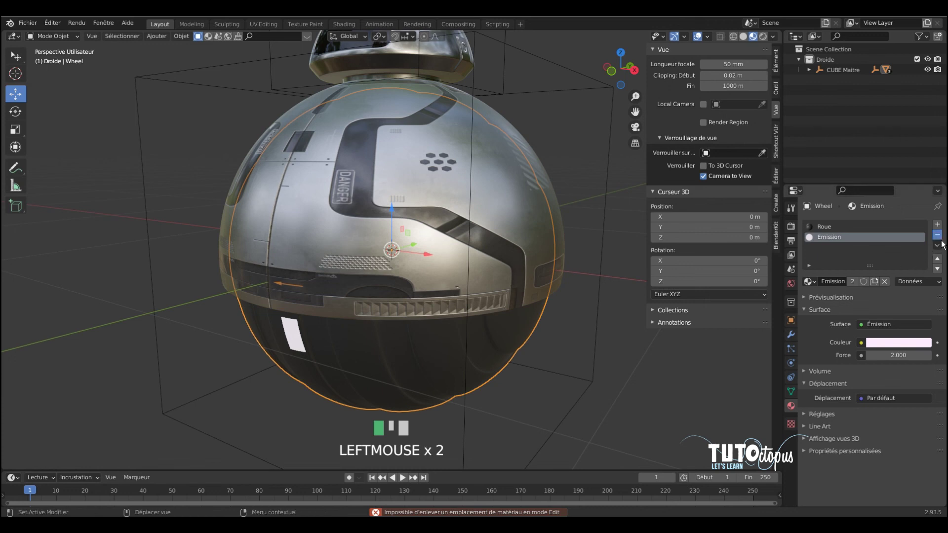
- Assign the Roue material to all of the Wheel's faces in Edit mode, return to Object mode and deselect the Wheel
{"action": "left_click", "coordinate": [64, 36]}
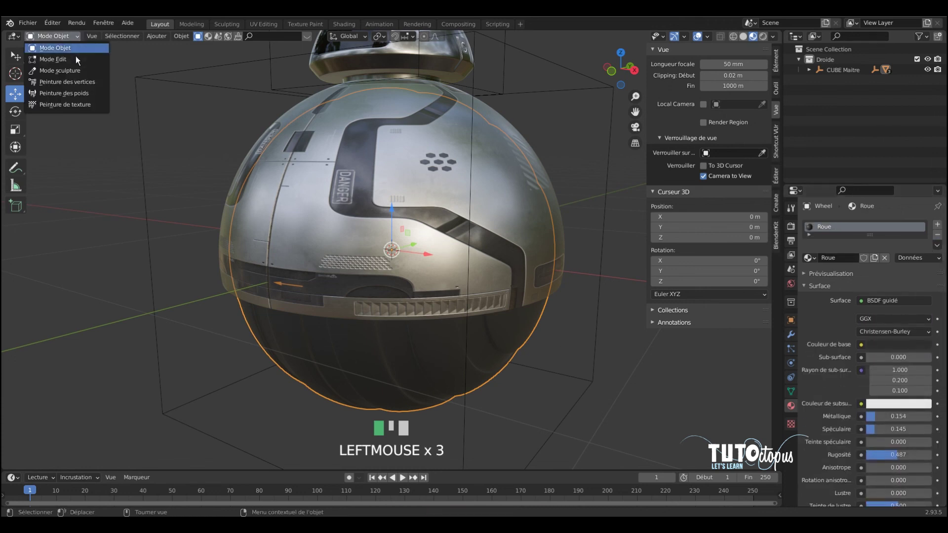
{"action": "left_click", "coordinate": [54, 60]}
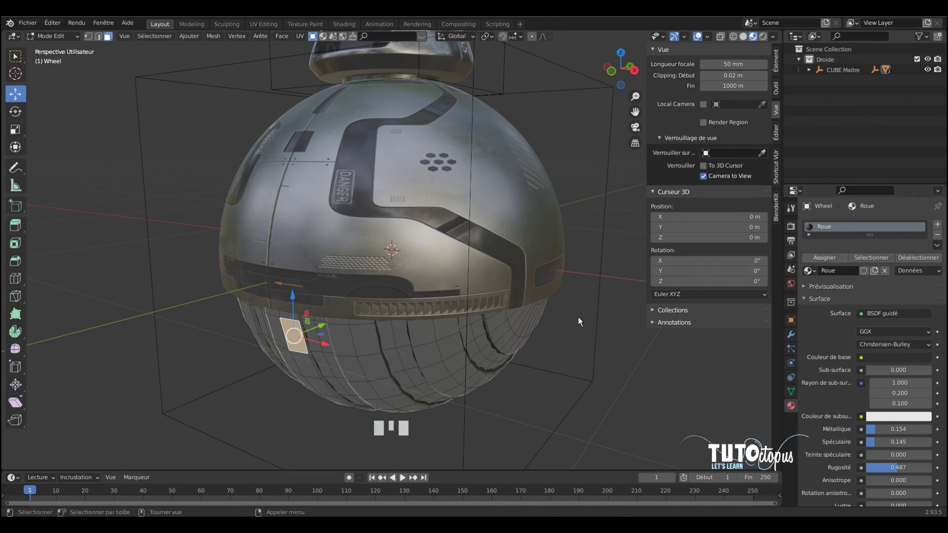
{"action": "key", "text": "a"}
{"action": "left_click", "coordinate": [841, 244]}
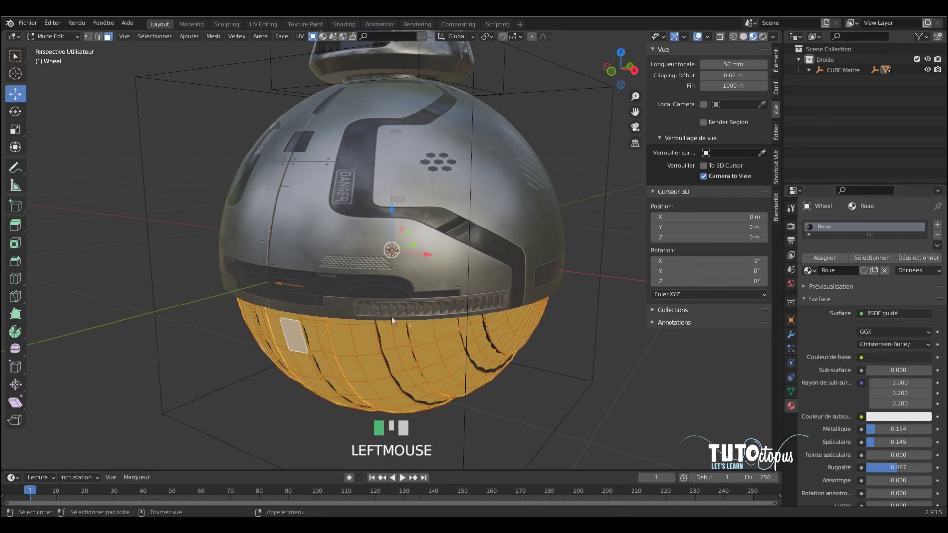
{"action": "left_click", "coordinate": [70, 40]}
{"action": "left_click", "coordinate": [58, 50]}
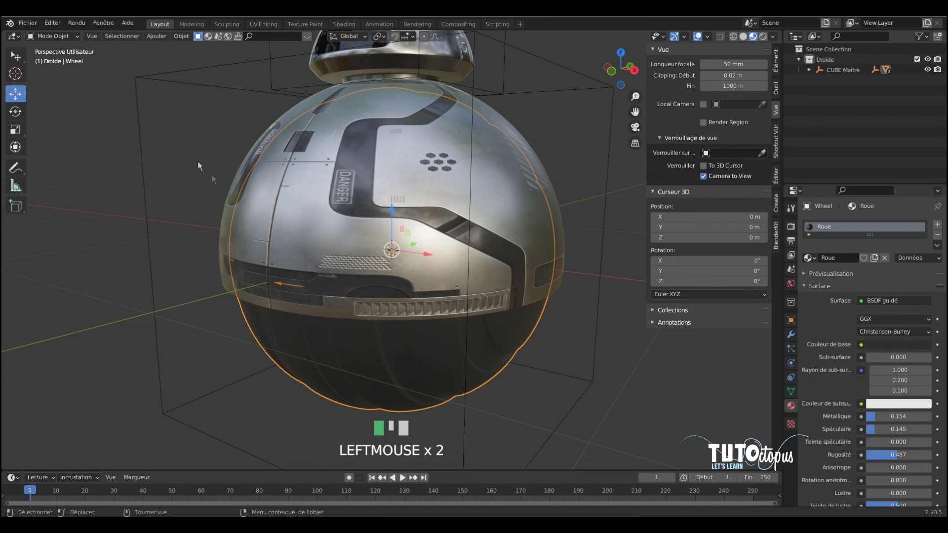
{"action": "left_click", "coordinate": [131, 124]}
- Move CUBE Maitre in two different directions to check the Wheel's roll, undo each move and deselect the cube
{"action": "scroll", "coordinate": [494, 258], "scroll_direction": "down", "scroll_amount": 4}
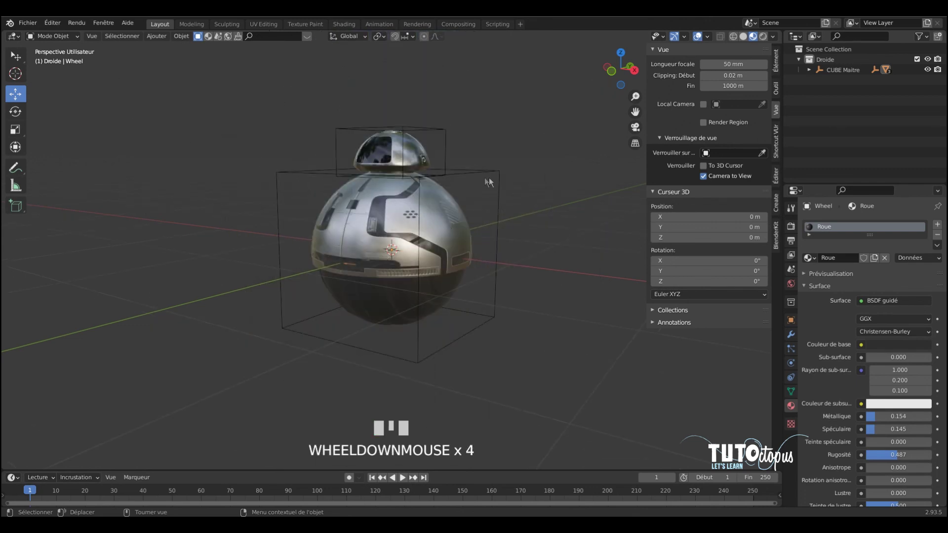
{"action": "left_click", "coordinate": [494, 226]}
{"action": "left_click_drag", "start_coordinate": [422, 253], "coordinate": [318, 292]}
{"action": "key", "text": "ctrl+z"}
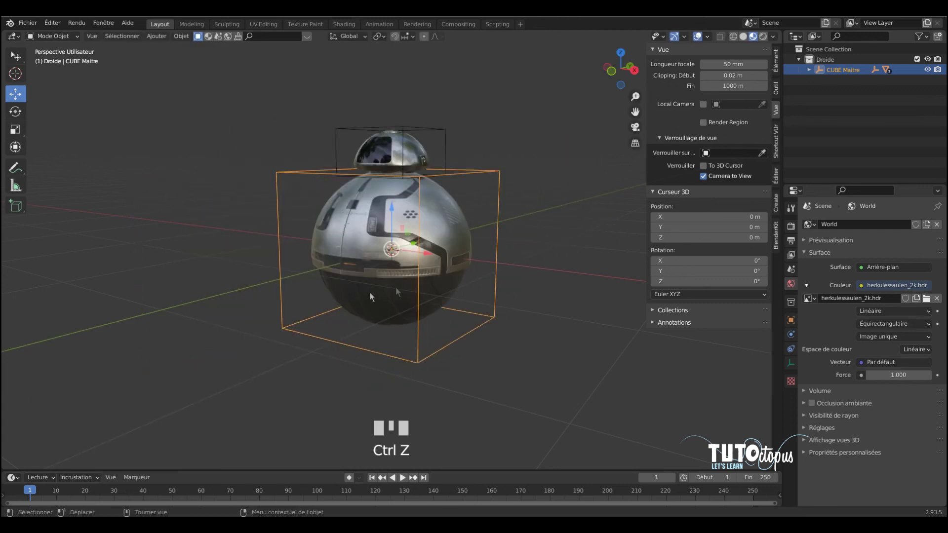
{"action": "left_click", "coordinate": [464, 251]}
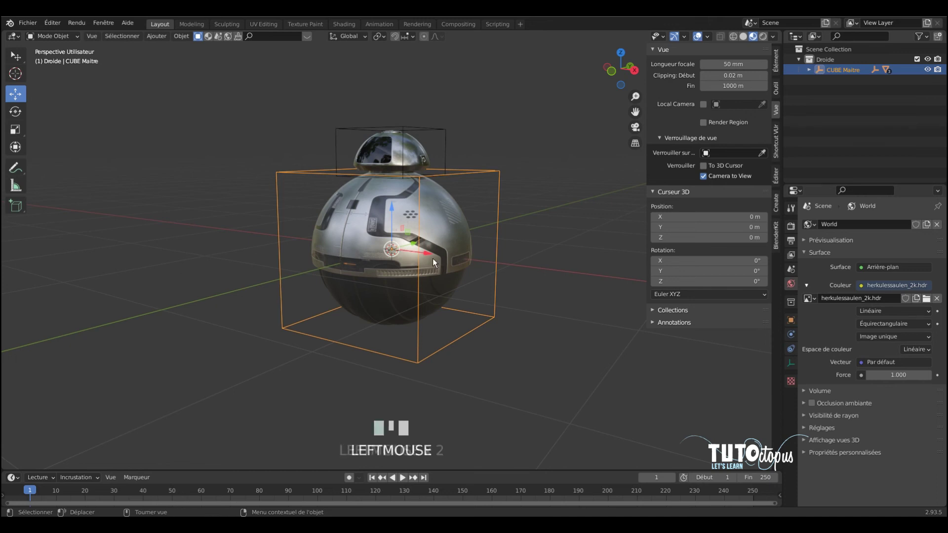
{"action": "left_click_drag", "start_coordinate": [440, 266], "coordinate": [617, 326]}
{"action": "key", "text": "ctrl+z"}
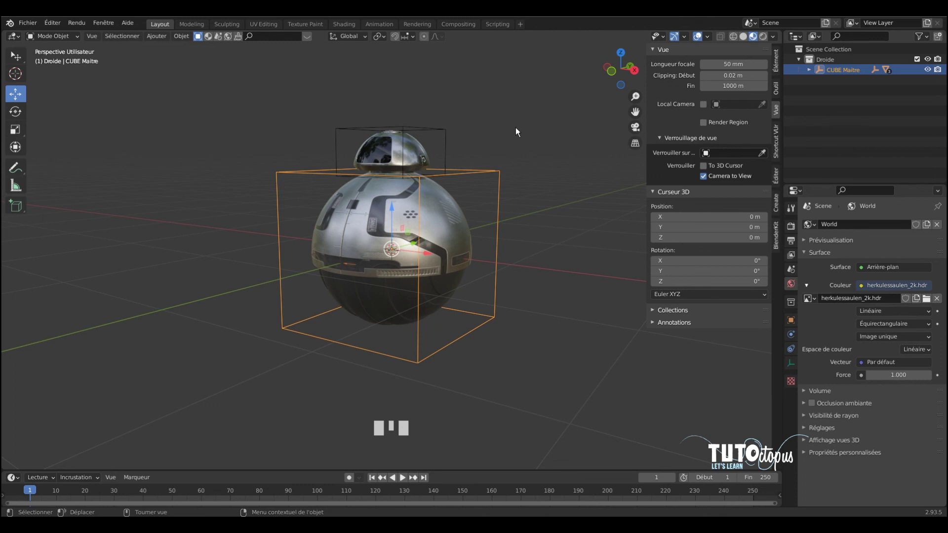
{"action": "left_click", "coordinate": [468, 125]}
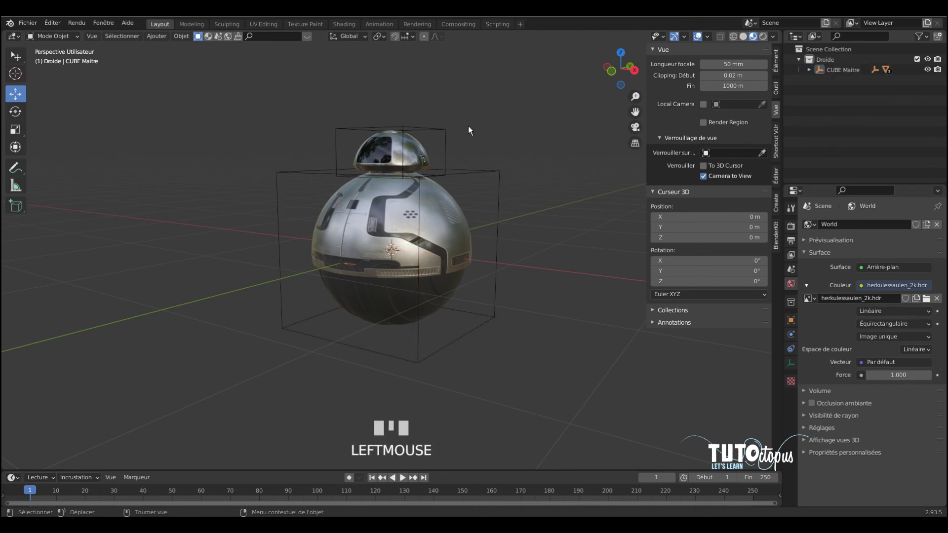